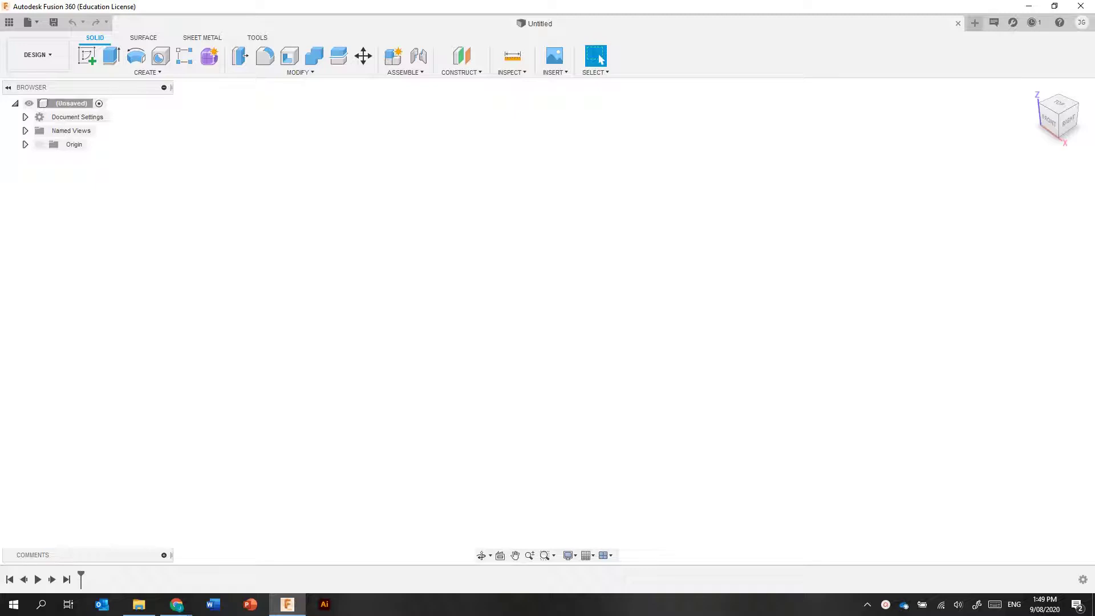
Start a new sketch on the XY ground plane and pick the Center Rectangle tool
click(87, 56)
click(590, 315)
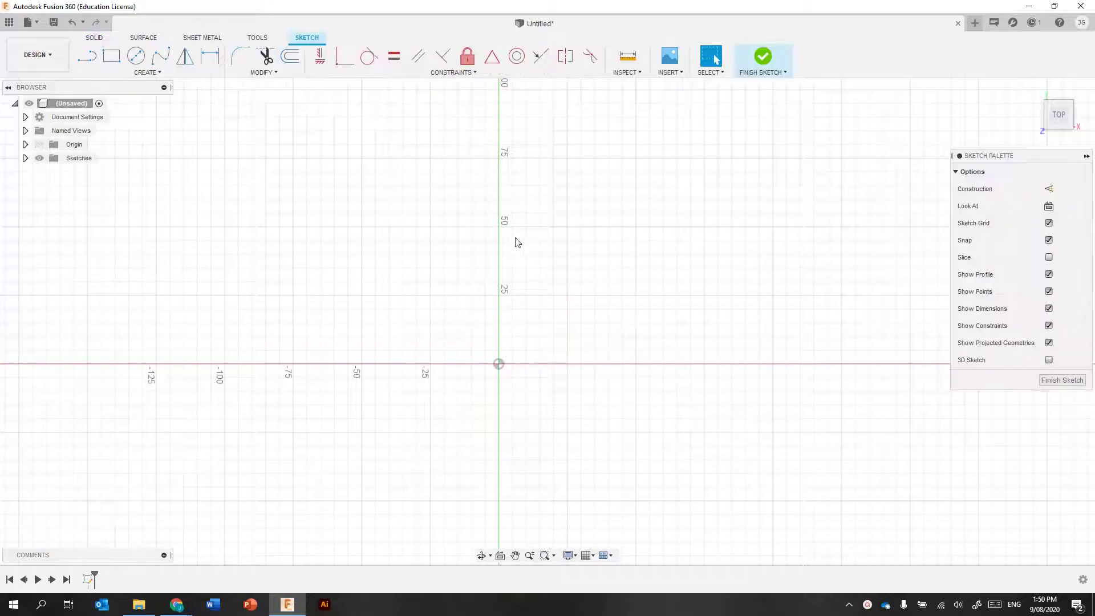
click(149, 73)
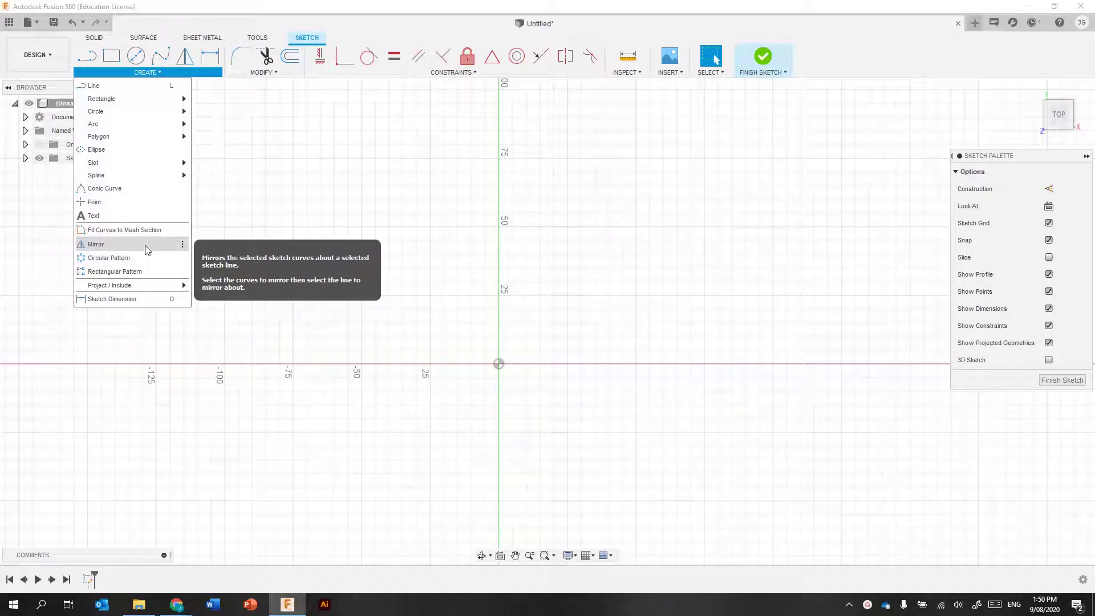
mouse_move(125, 97)
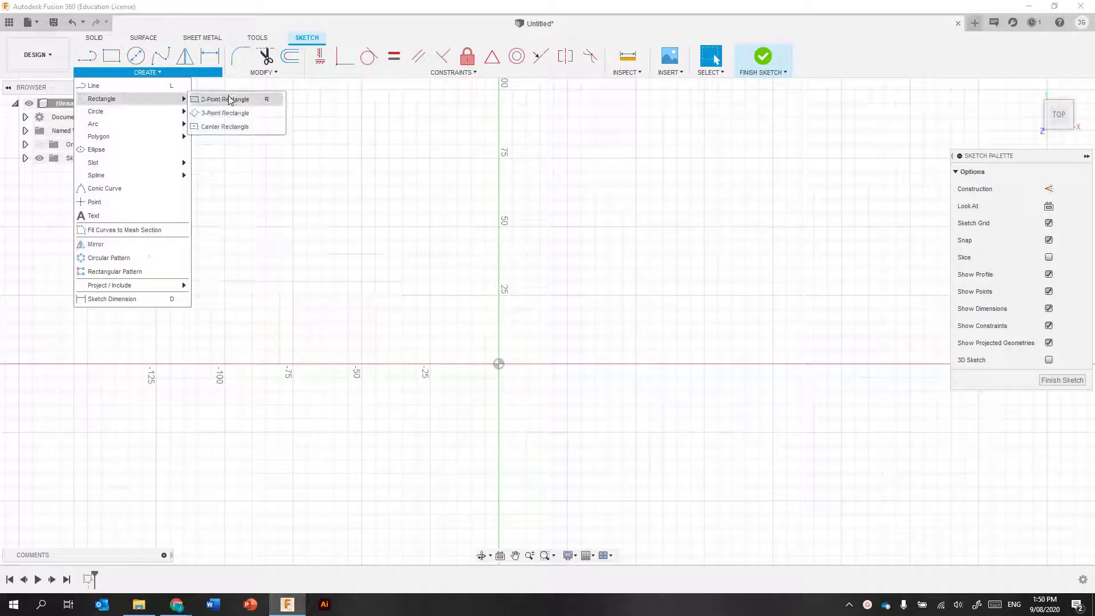
click(223, 125)
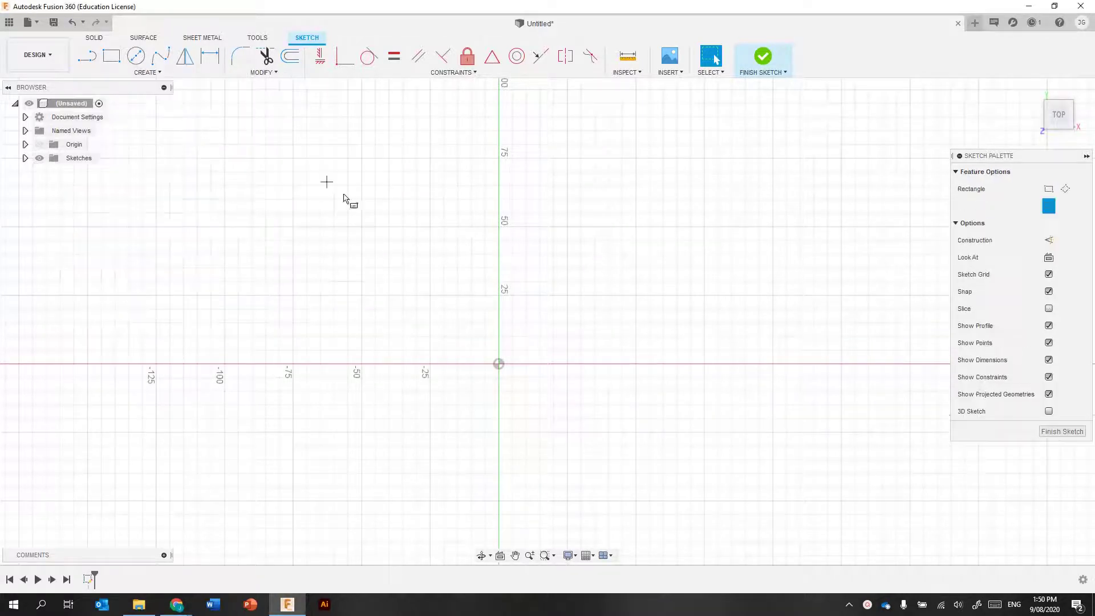
Draw a 200 mm wide by 150 mm tall centre rectangle anchored on the sketch origin
click(500, 363)
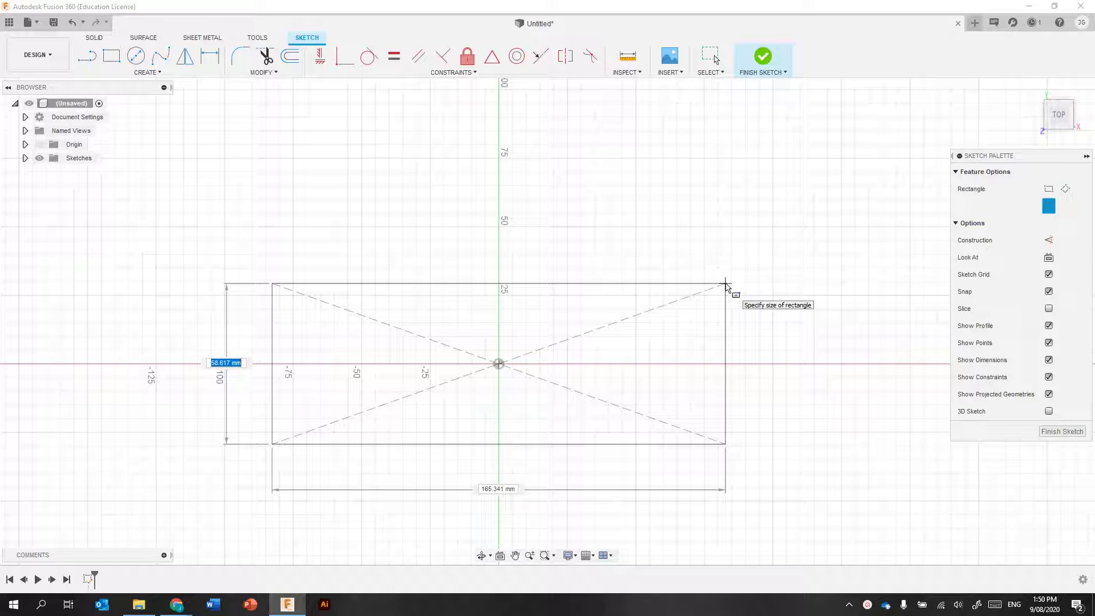
text(150)
key(Tab)
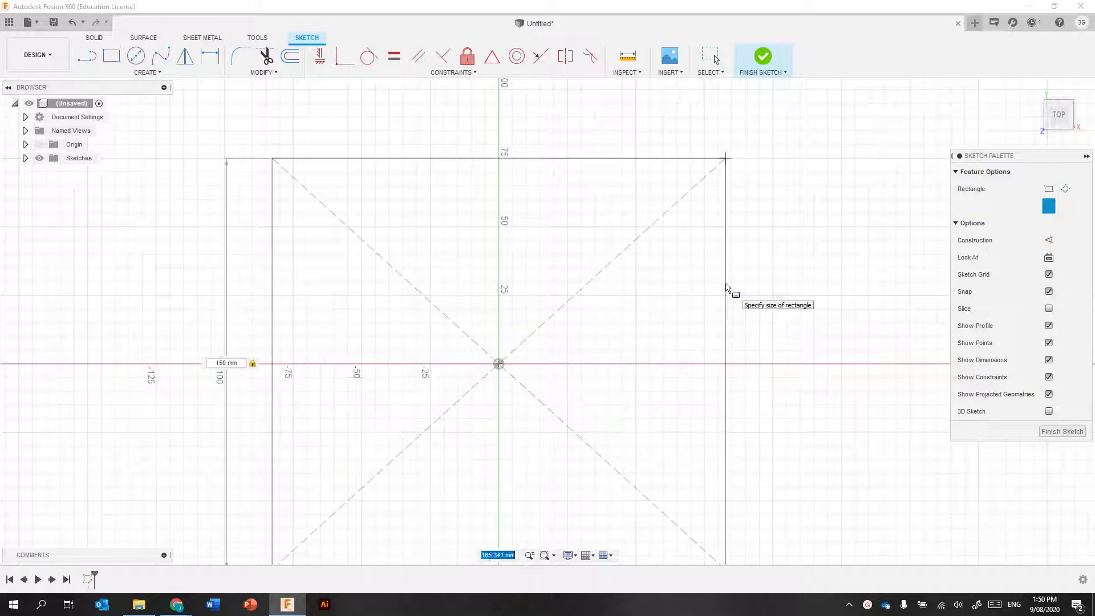
text(200)
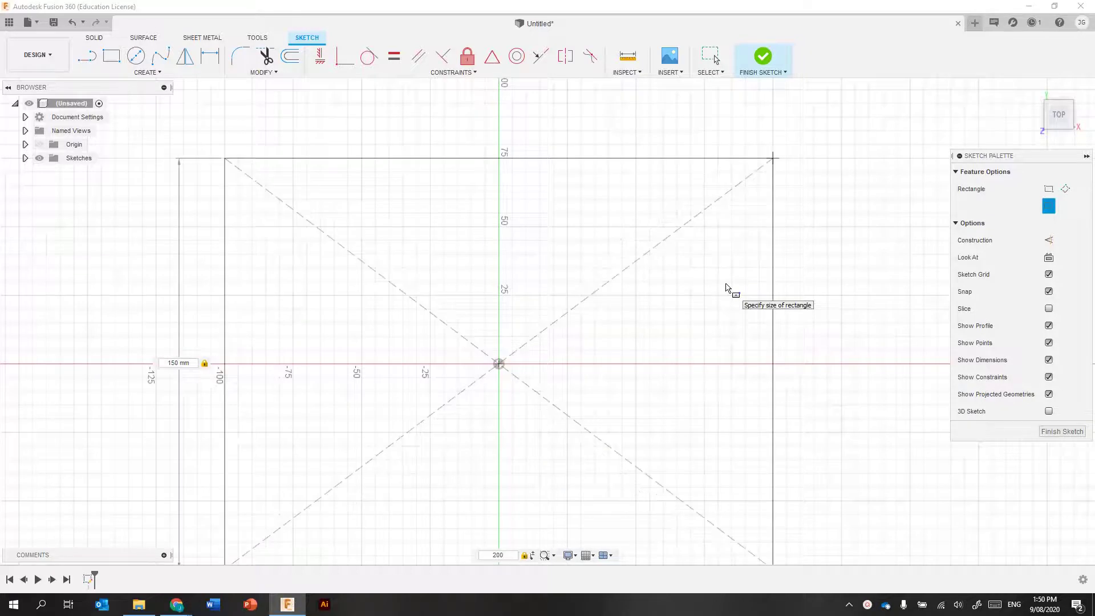
key(Return)
mouse_move(630, 426)
middle_down()
mouse_move(669, 318)
mouse_move(676, 344)
mouse_move(649, 359)
middle_up()
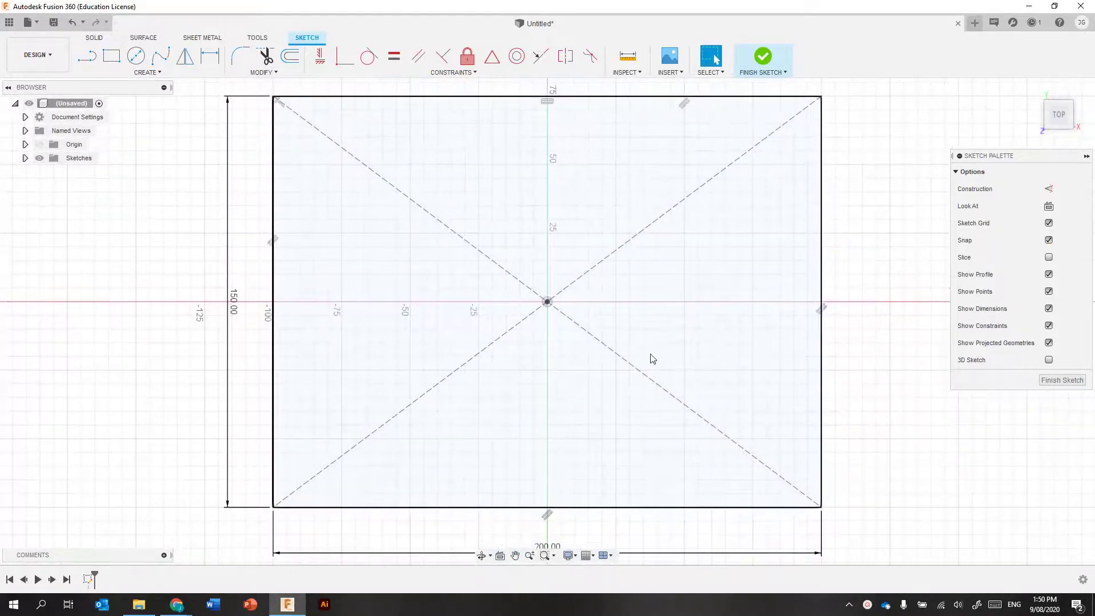
Draw a 2-point rectangle 3 mm tall and 25 mm wide on the plate's bottom edge
click(112, 56)
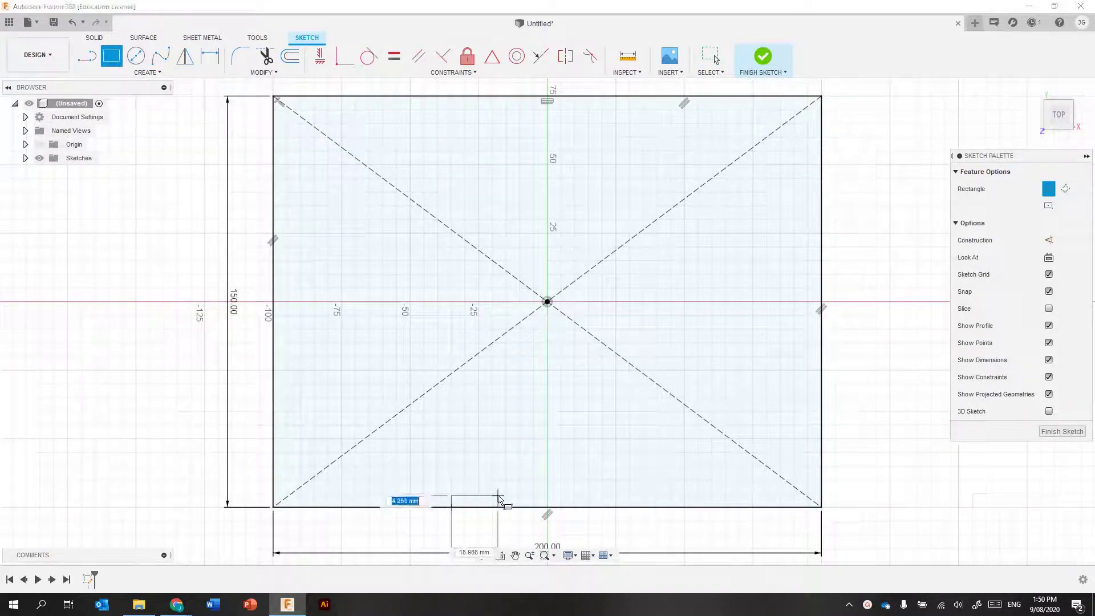
text(3)
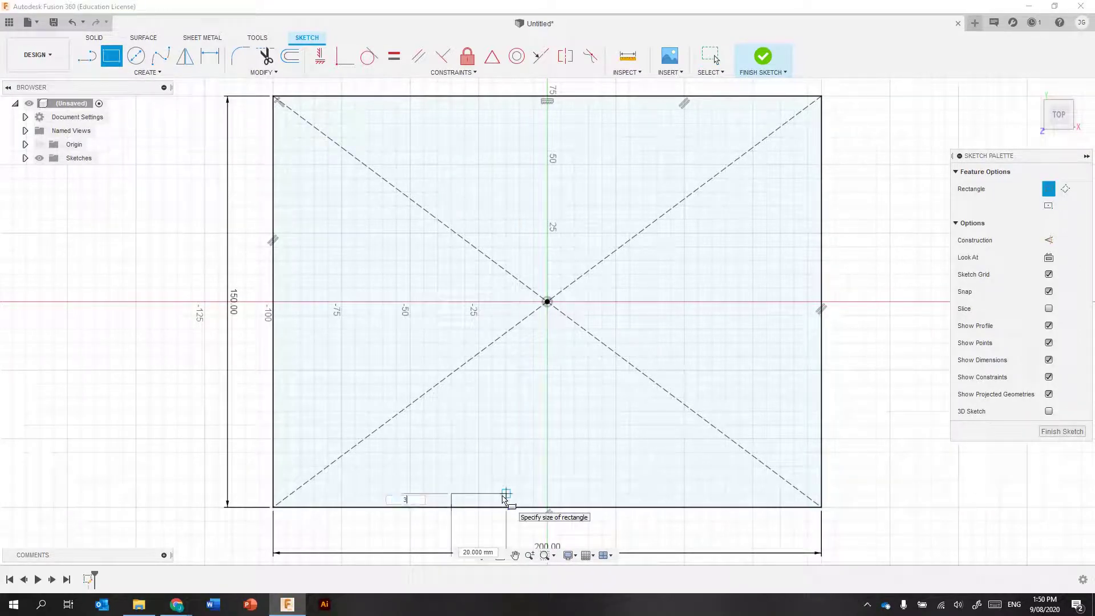
key(Tab)
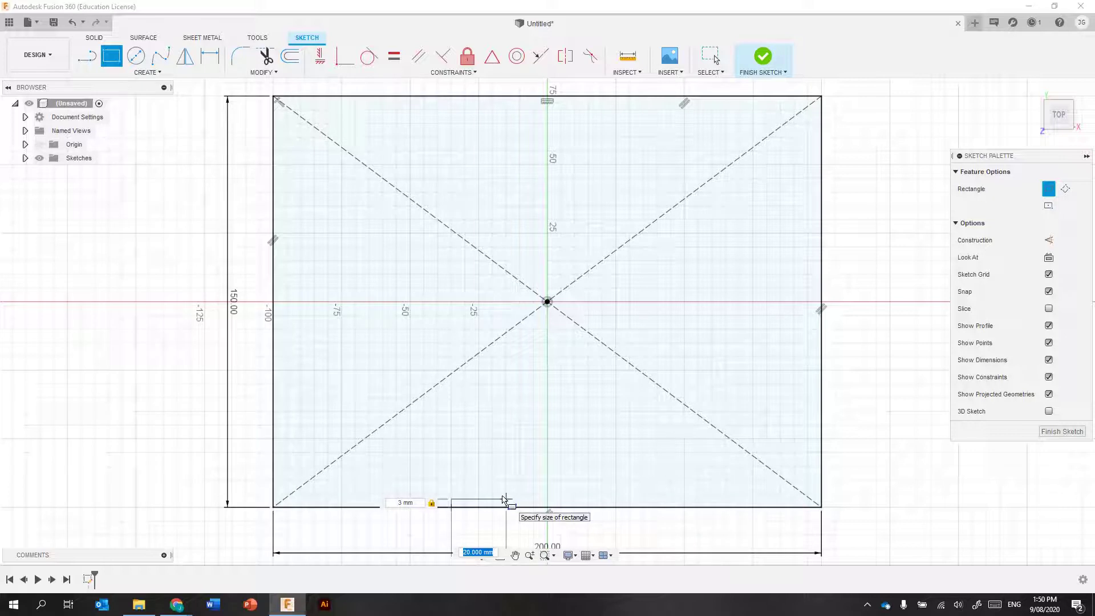
text(25)
key(Return)
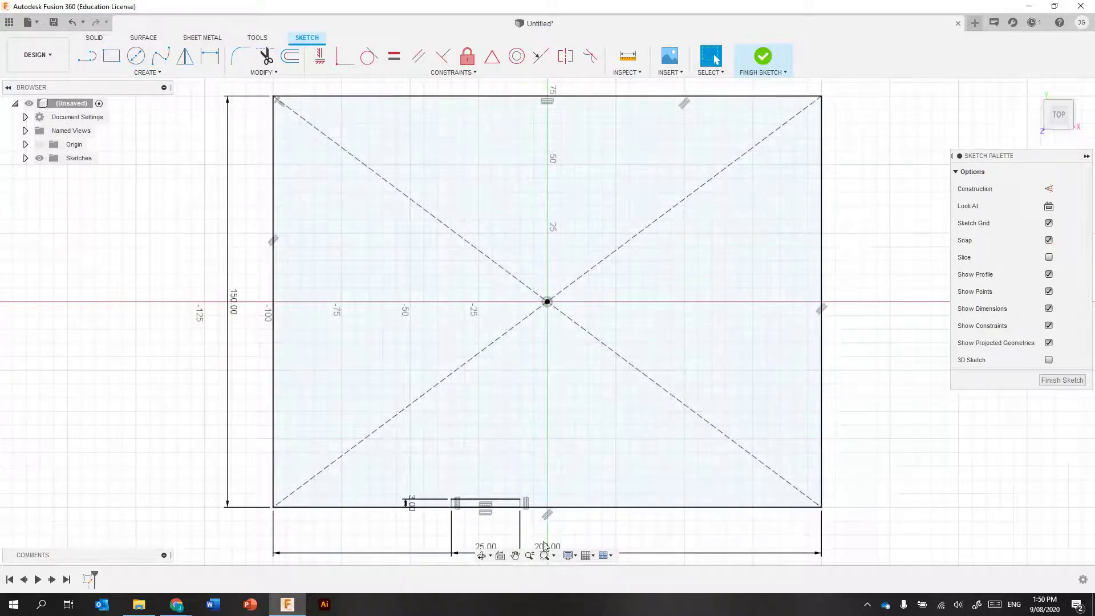
scroll(490, 456, up, 4)
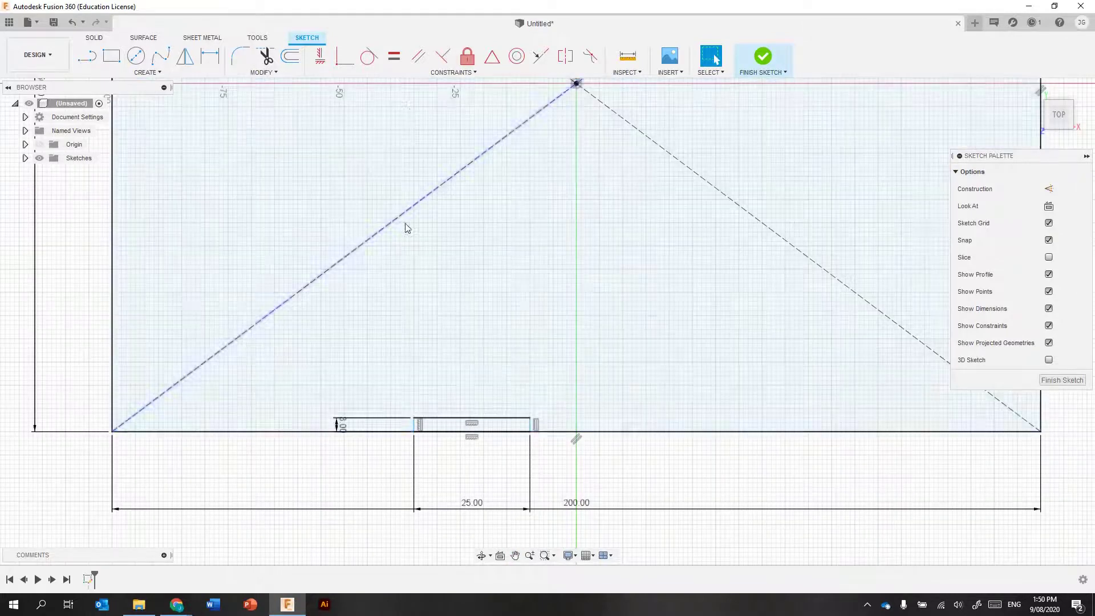
Constrain the 25 mm tab to sit centred on the bottom edge
click(492, 56)
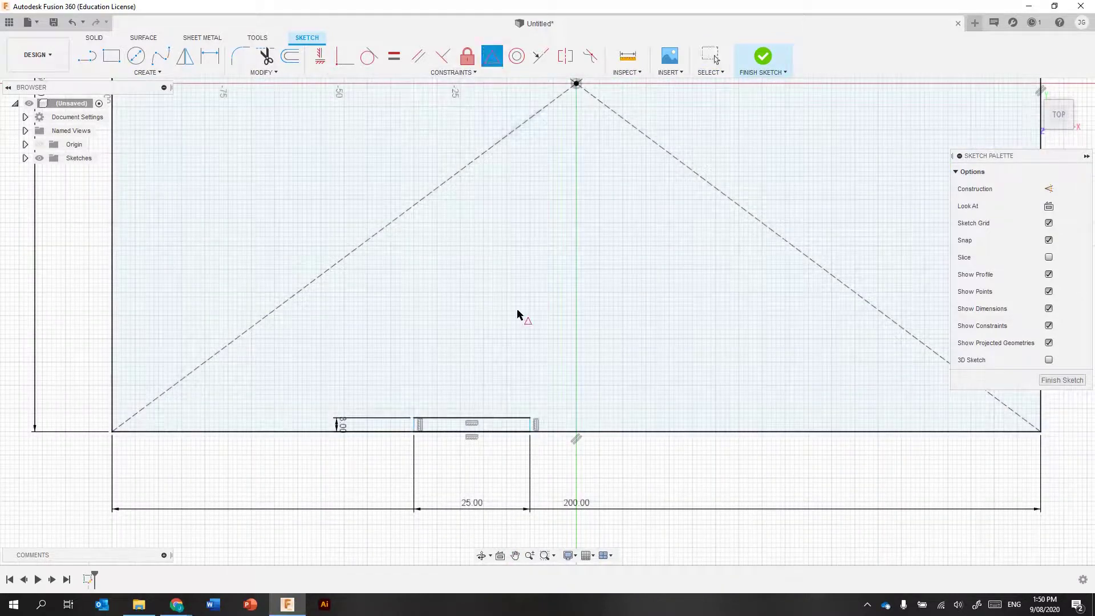
click(471, 435)
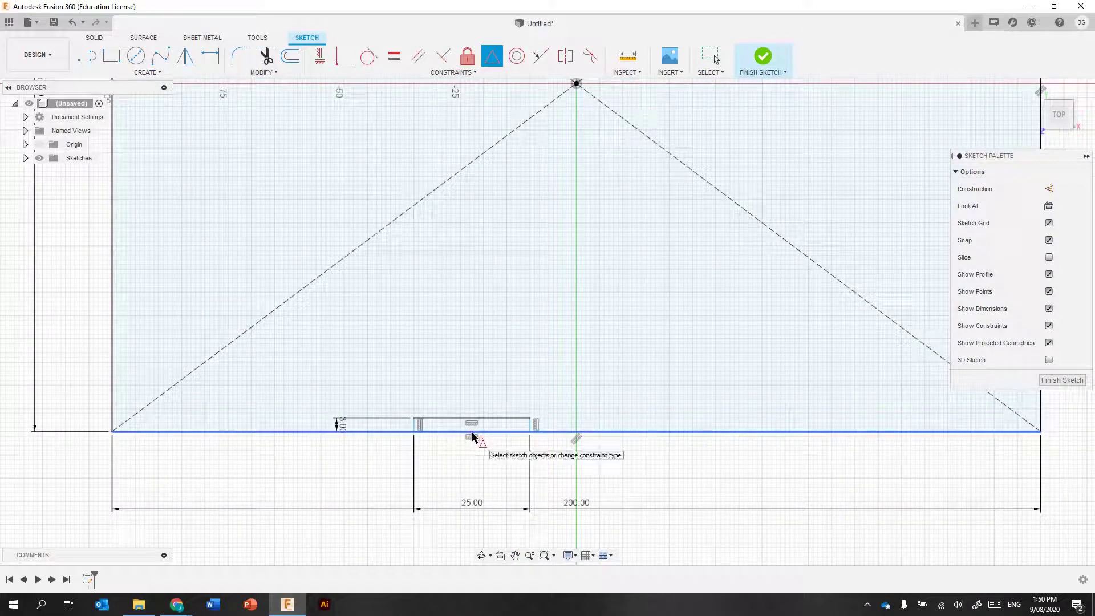
click(472, 436)
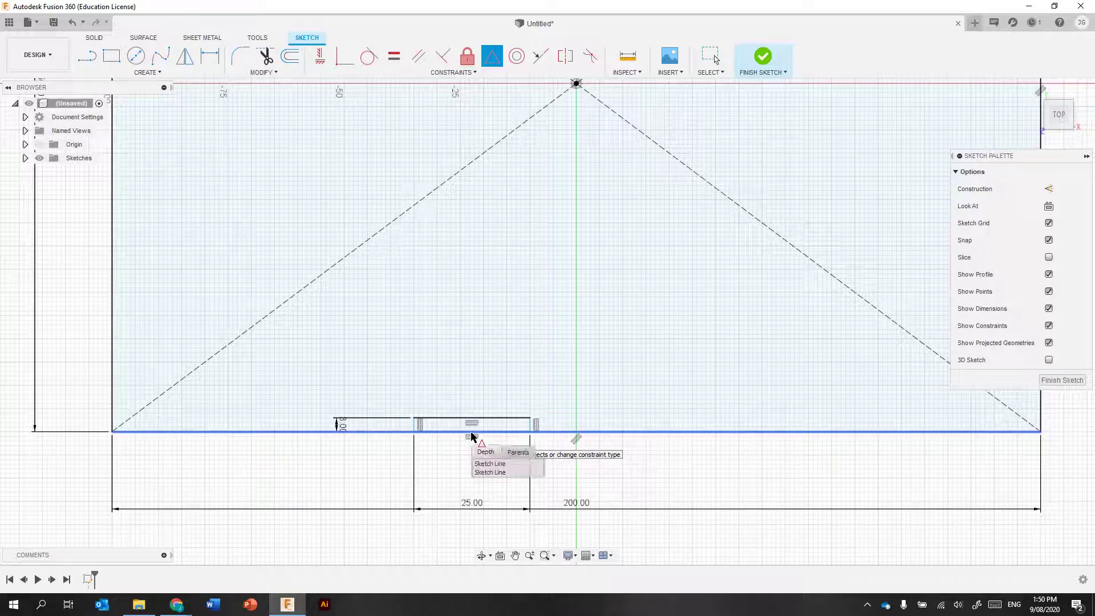
click(490, 472)
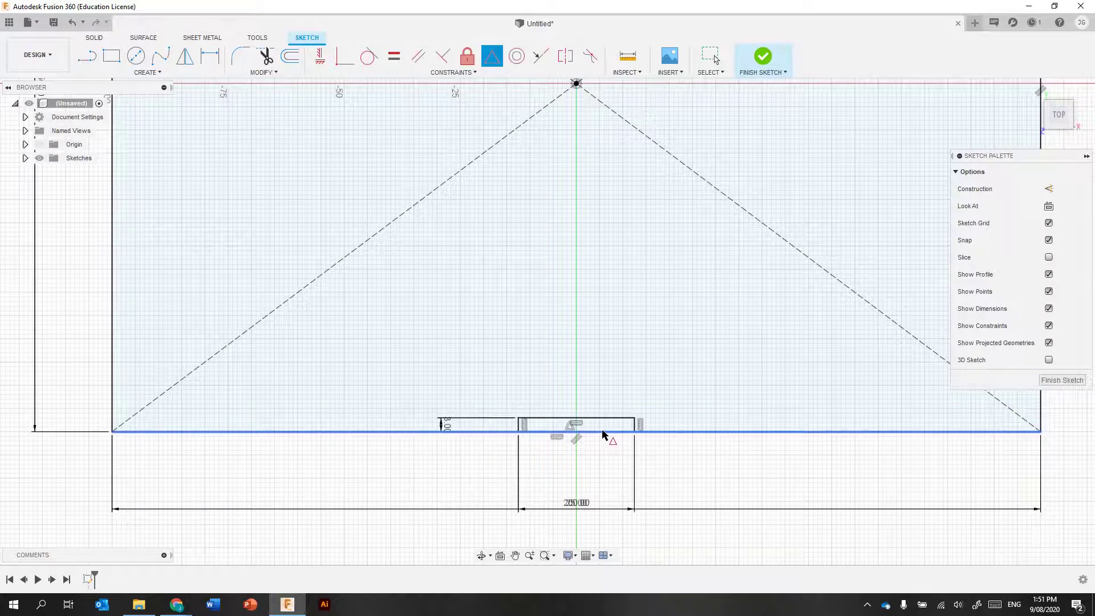
scroll(450, 440, down, 3)
middle_drag(403, 479, 421, 504)
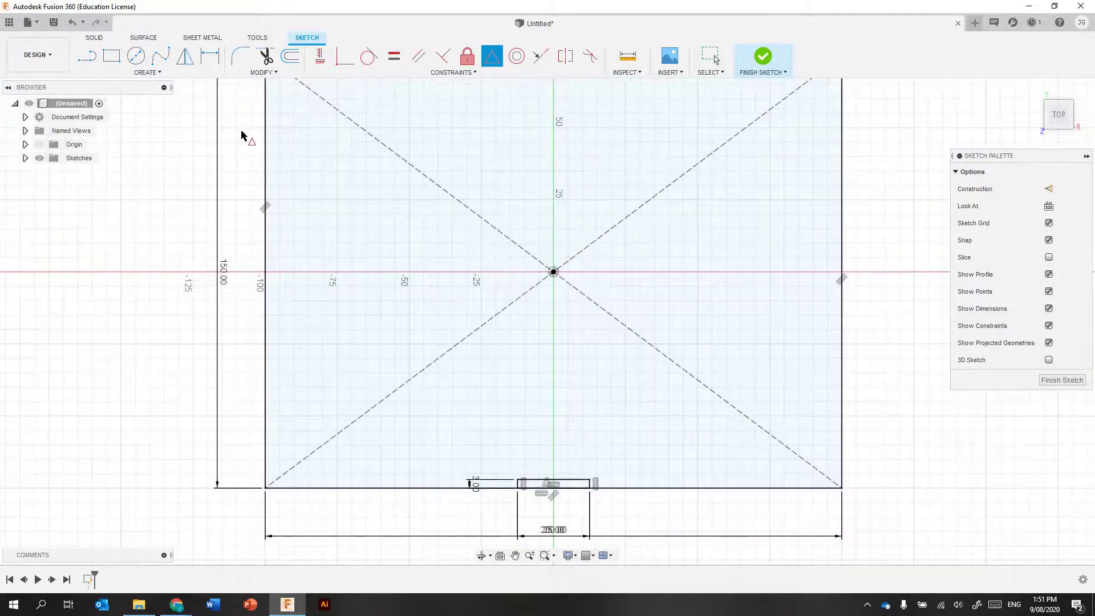
Draw a 3 × 25 mm rectangle starting at the plate's bottom-left corner
click(267, 487)
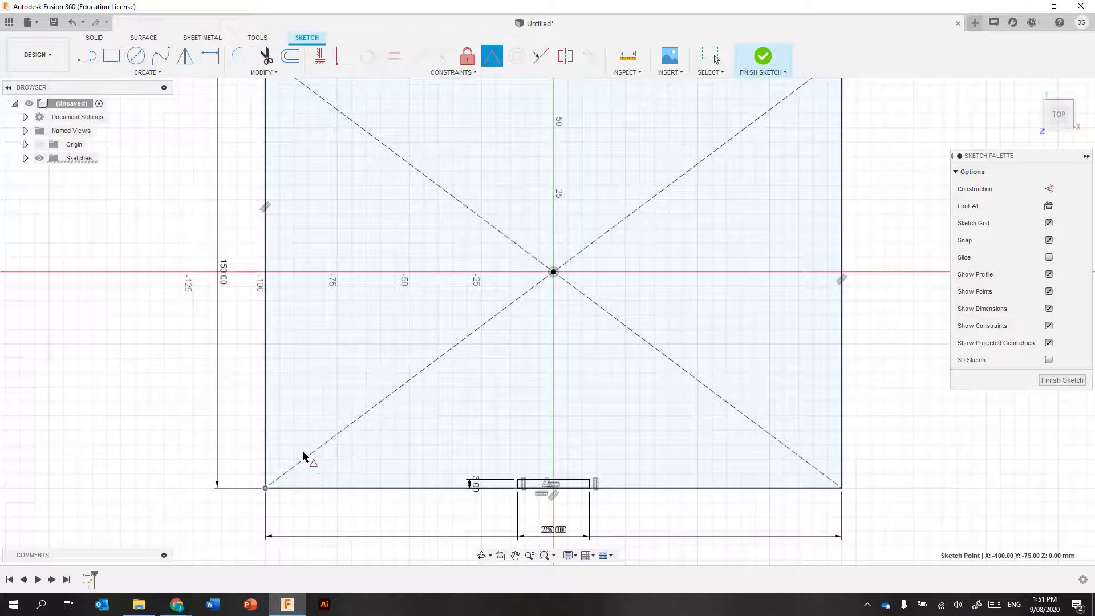
key(r)
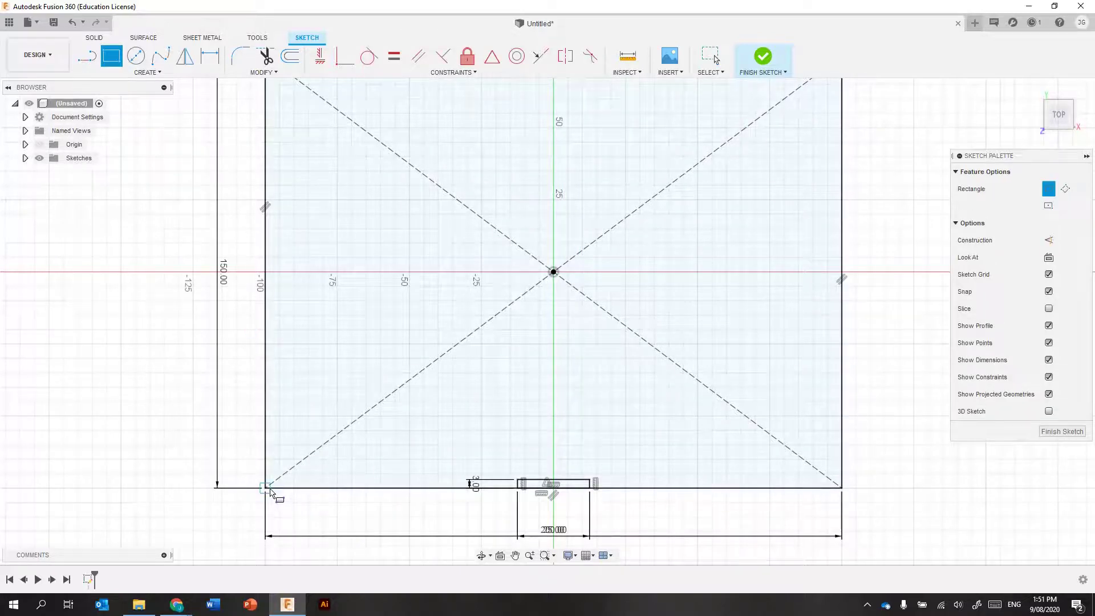
click(266, 487)
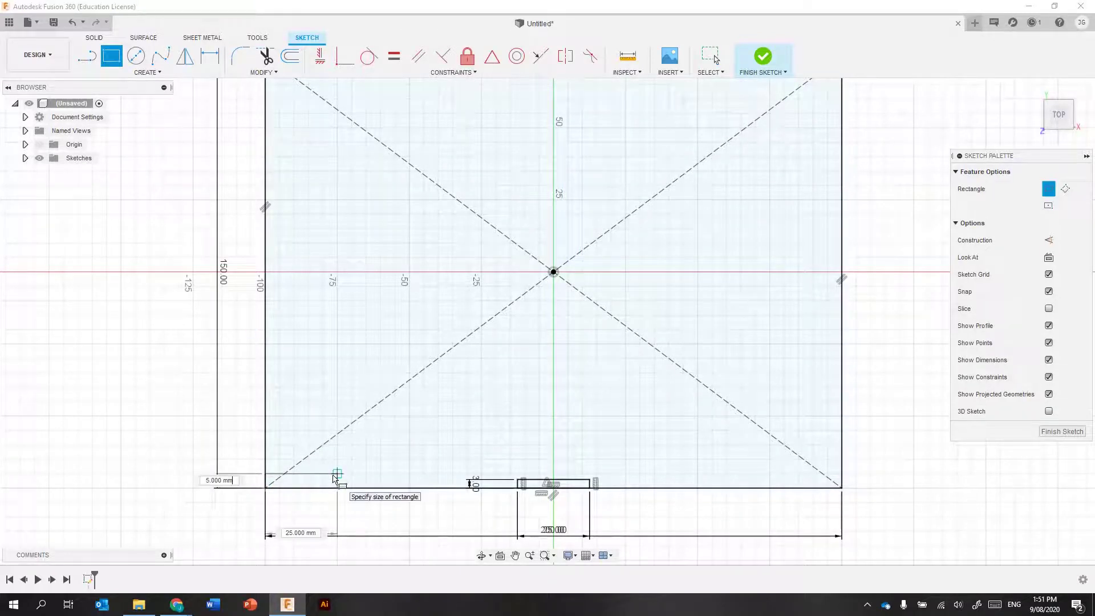
key(Tab)
key(Tab)
text(3)
key(Tab)
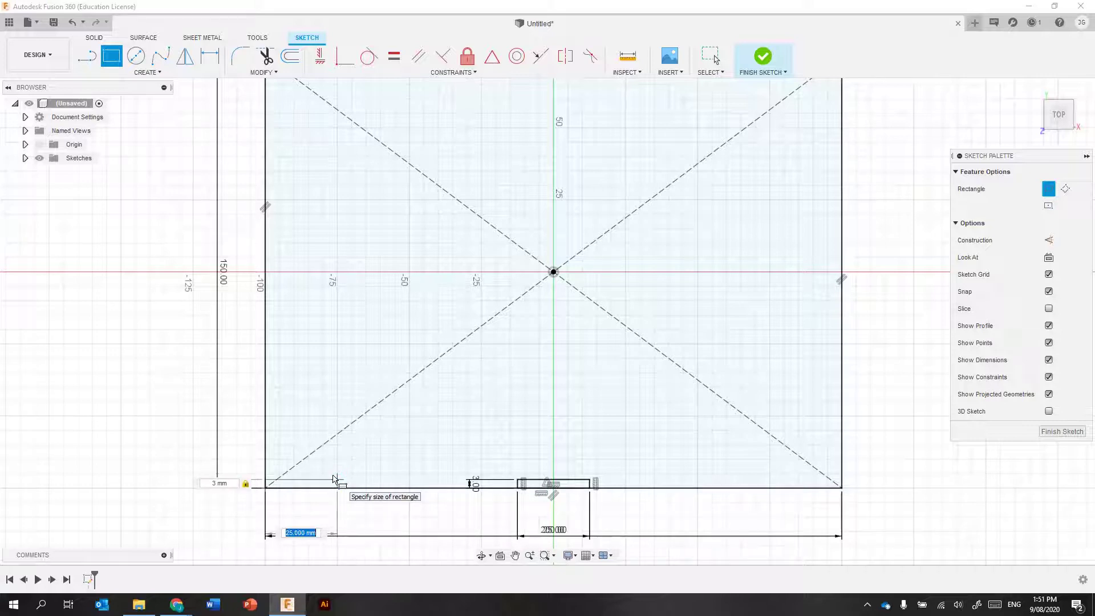
key(Tab)
key(Return)
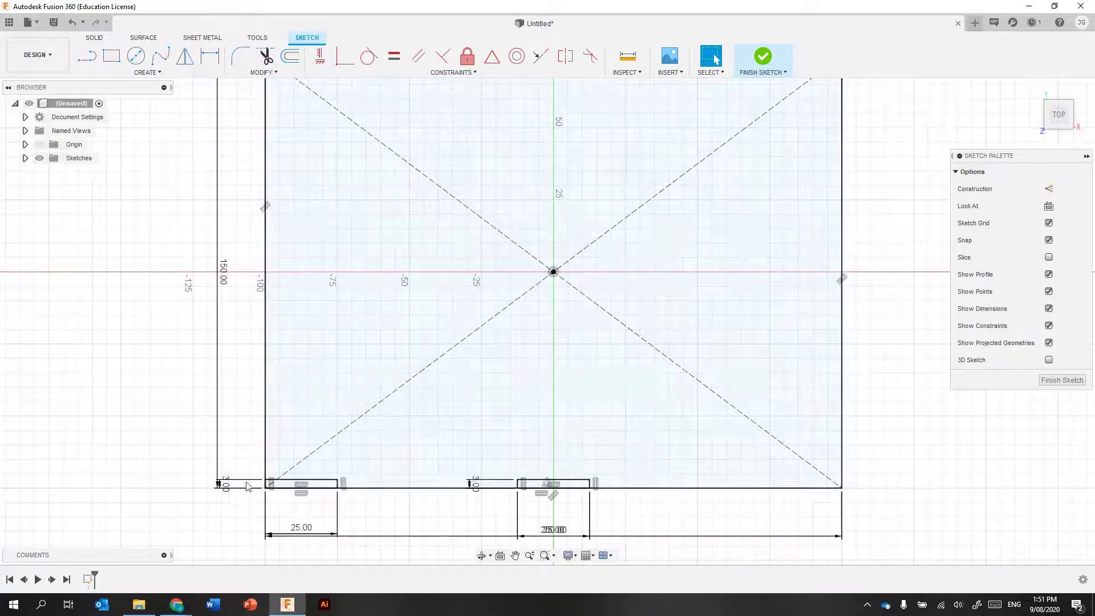
key(Escape)
Move the 200 dimension aside and link the corner tab's width to d4 and its height to the first tab
scroll(264, 473, up, 6)
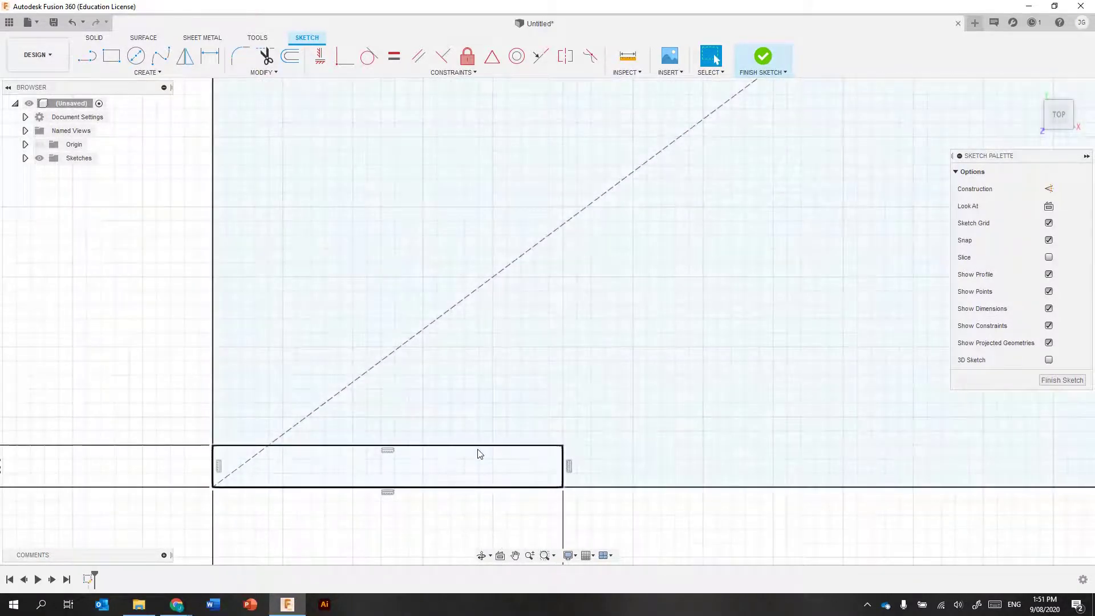
scroll(472, 453, down, 3)
click(111, 55)
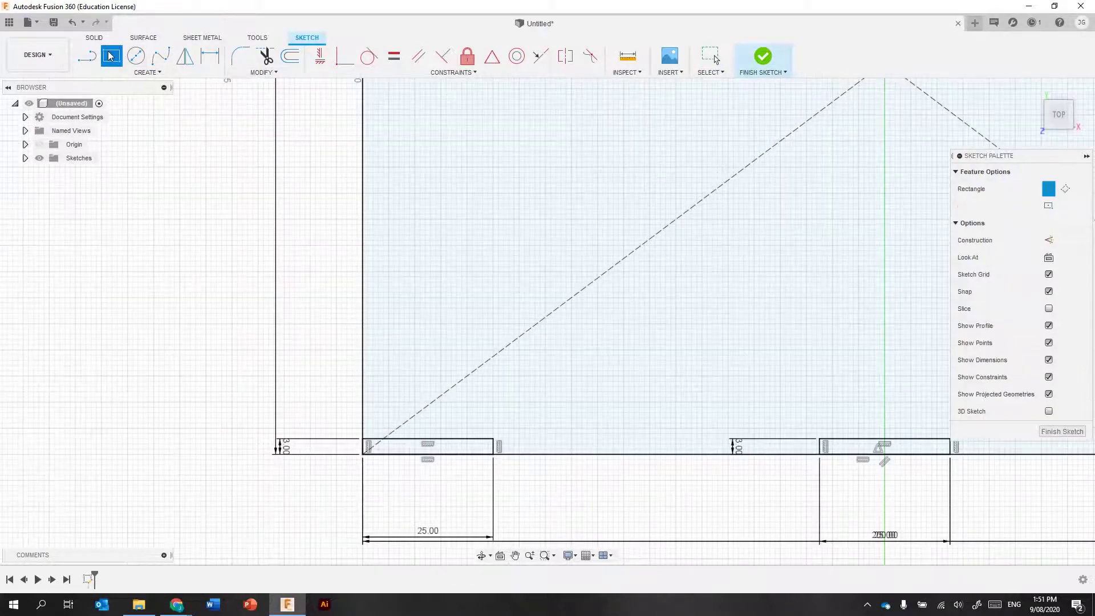
key(Escape)
scroll(225, 382, down, 1)
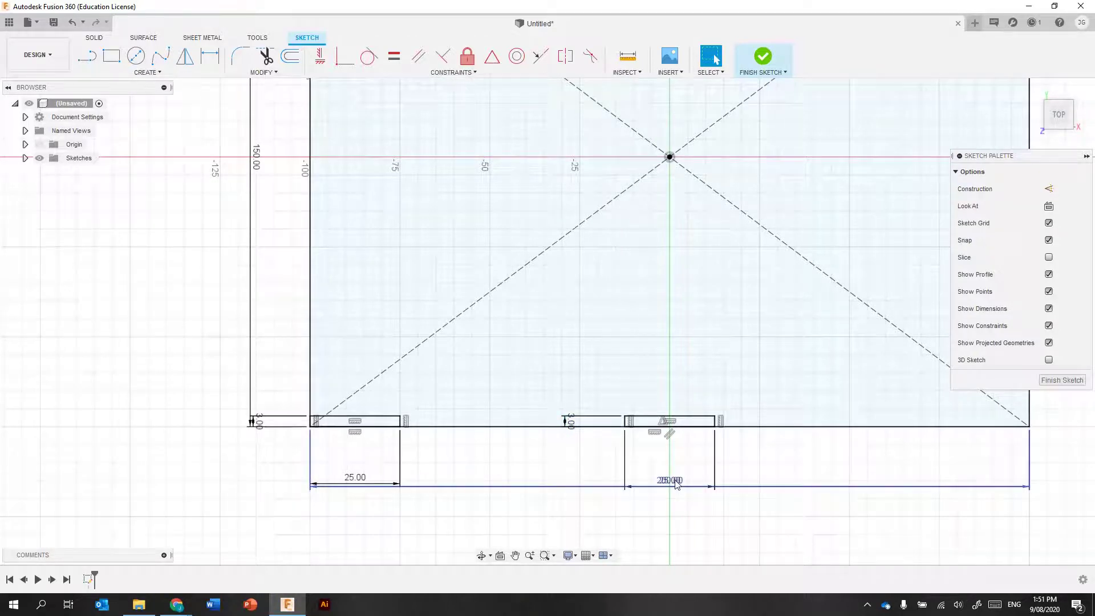
drag(676, 481, 672, 452)
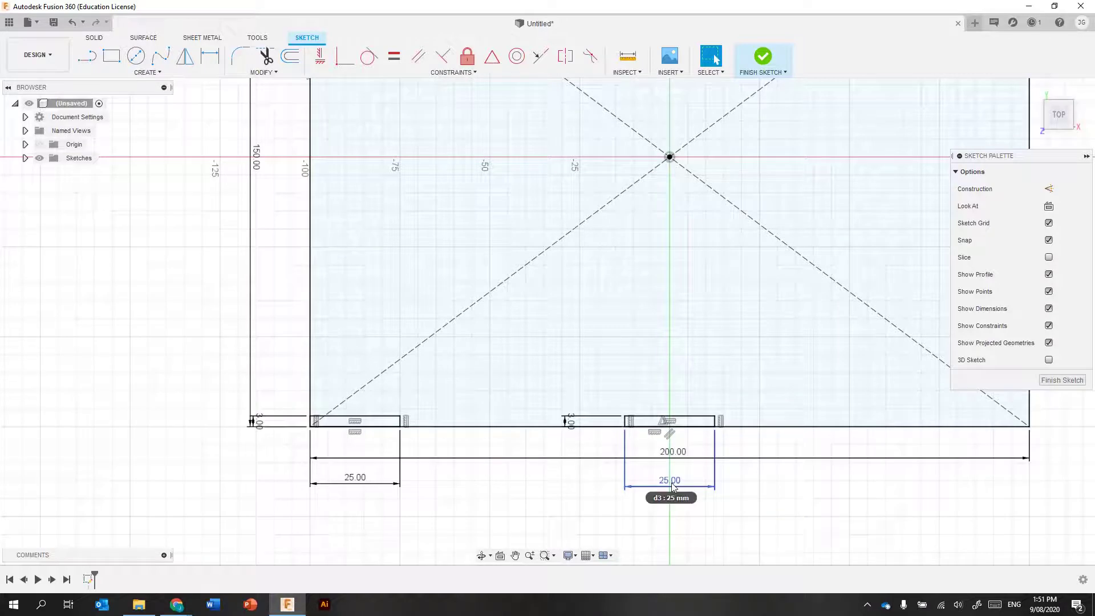
double_click(353, 479)
text(d4)
key(Return)
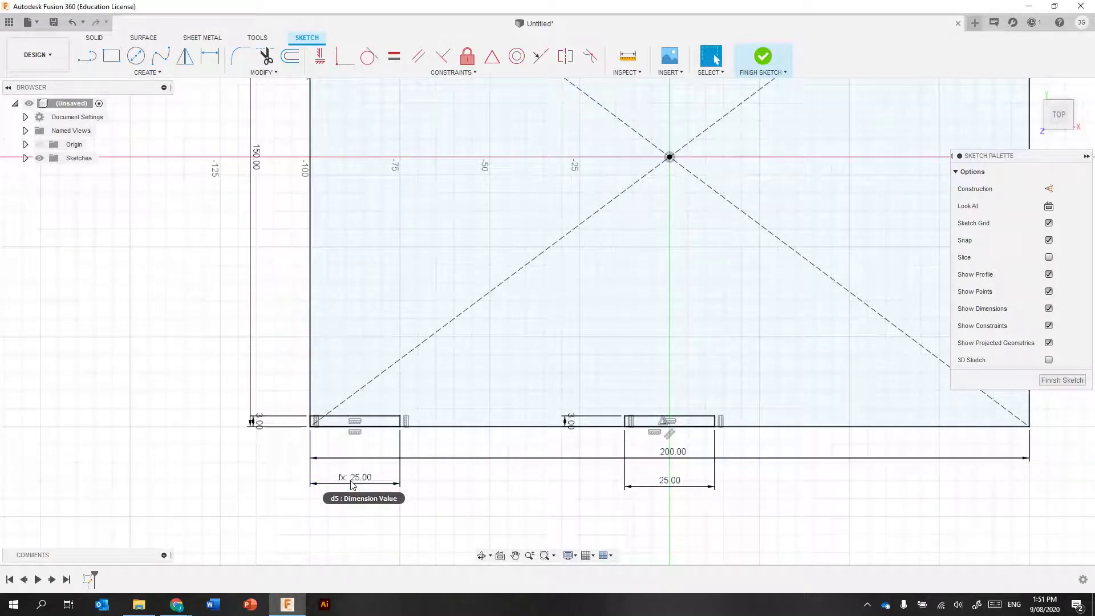
double_click(257, 422)
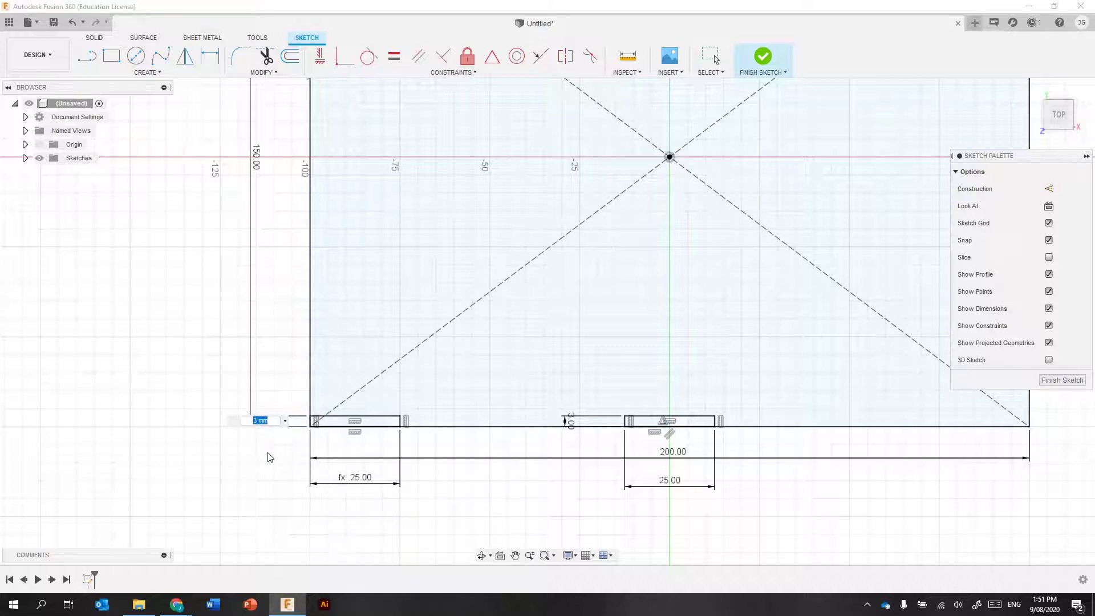
key(Return)
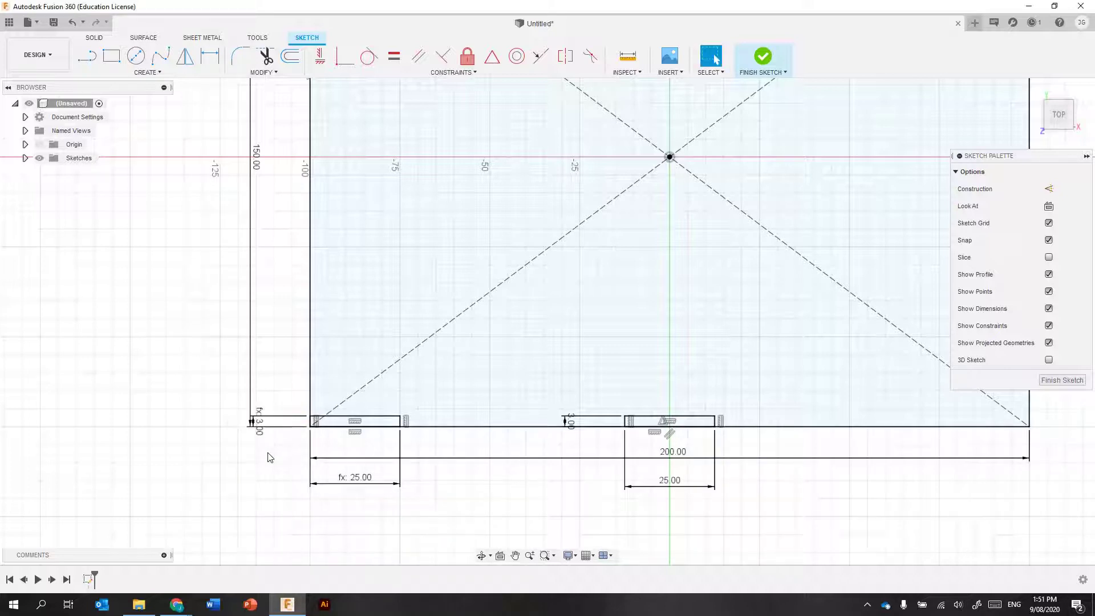
click(111, 55)
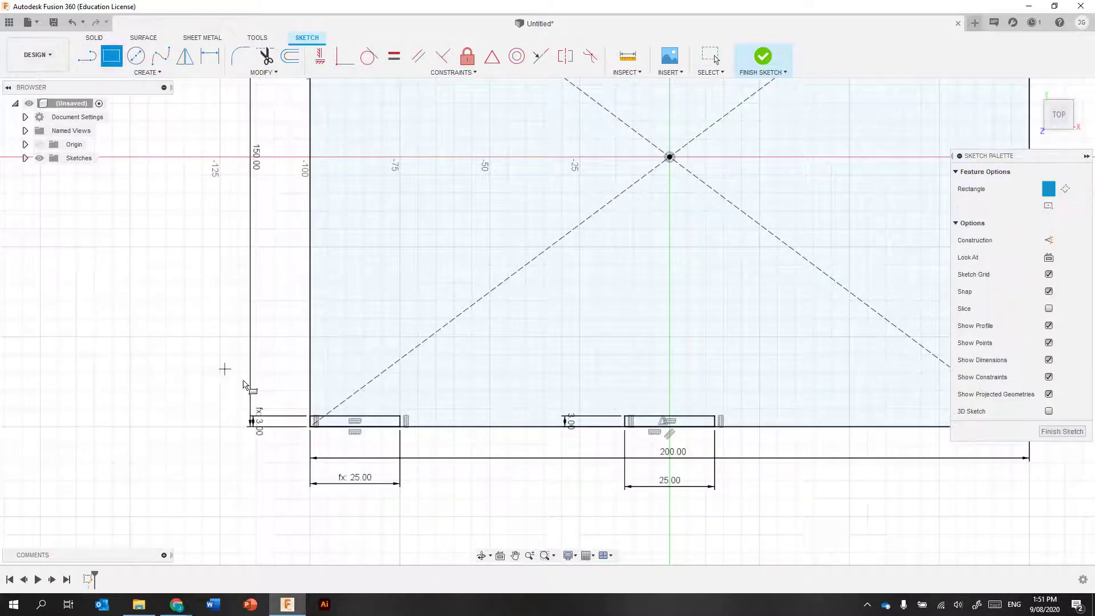
Draw a d3 × d4 vertical slot at the plate's lower-left corner
click(310, 427)
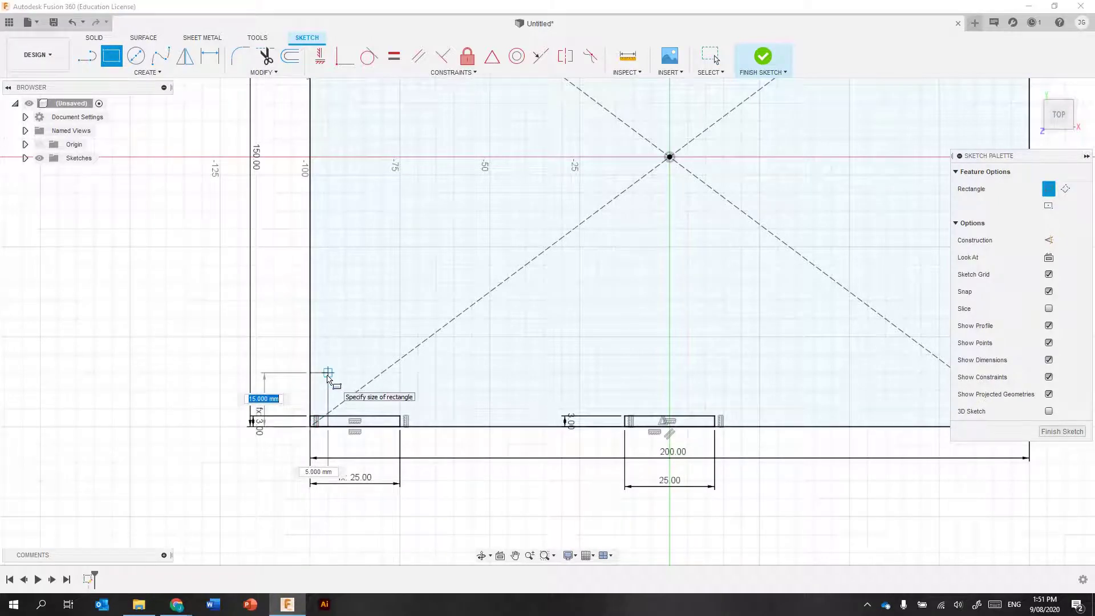
text(d3)
key(Tab)
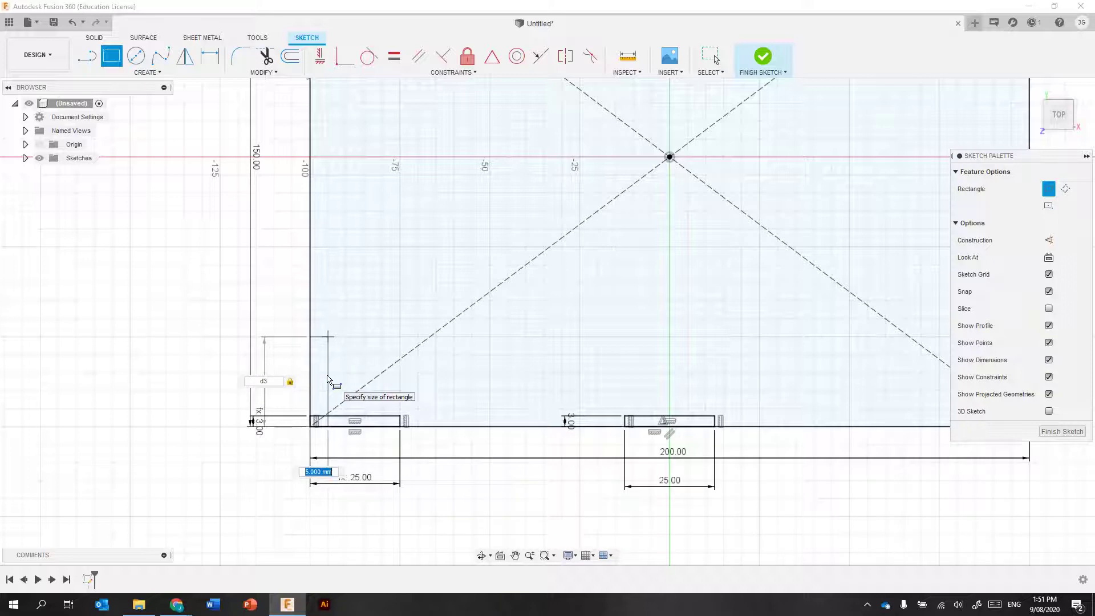
text(d4)
key(Return)
scroll(295, 375, down, 4)
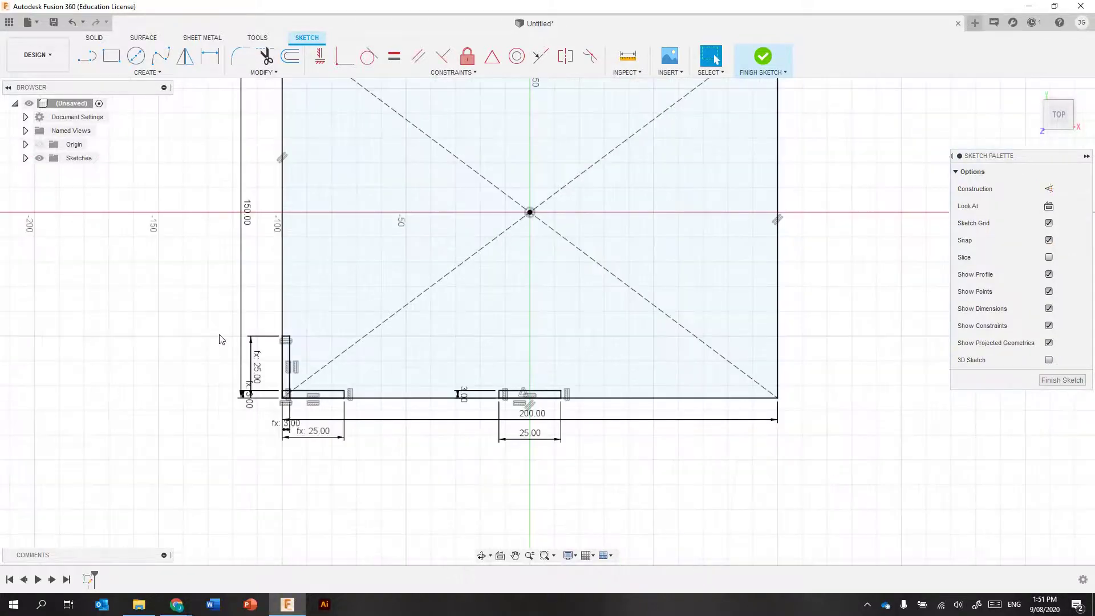
Draw a second slot on the left edge, dimensioned 25 mm tall and 3 mm wide from existing dimensions
click(112, 57)
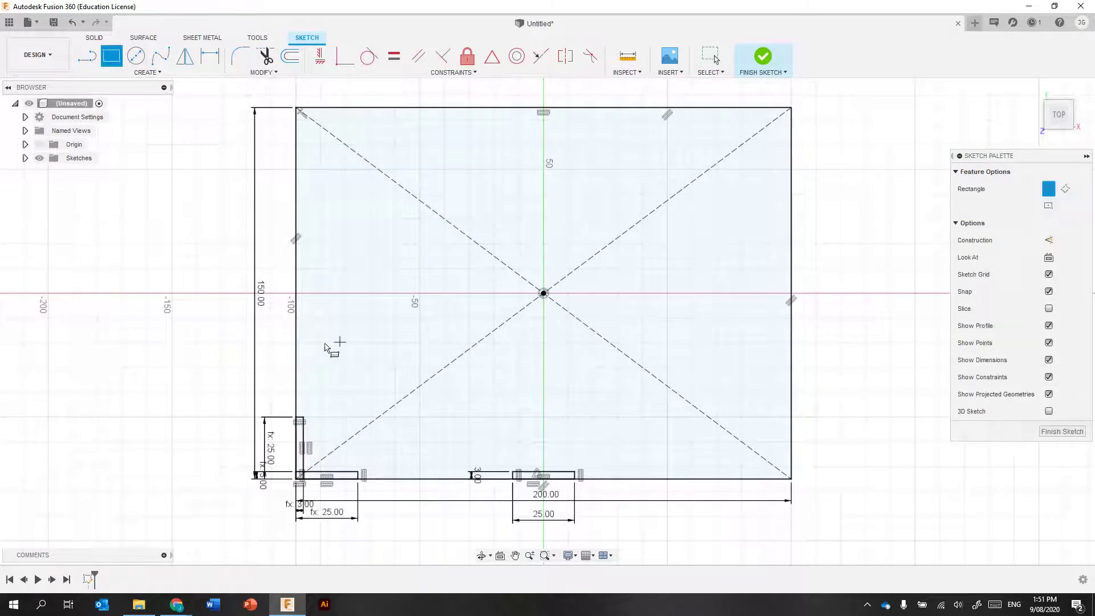
click(300, 337)
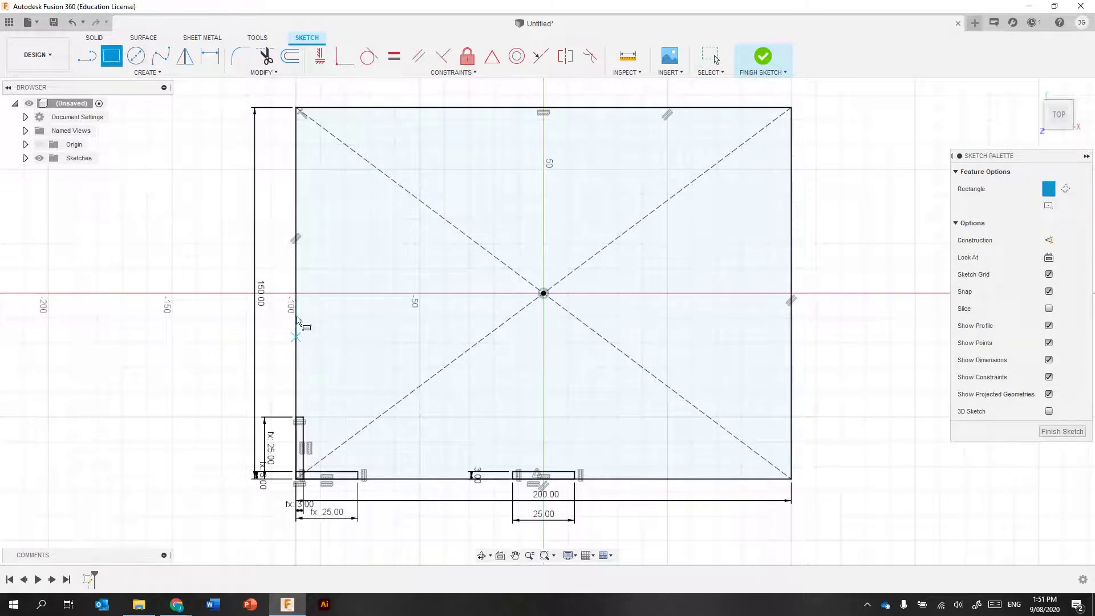
click(318, 286)
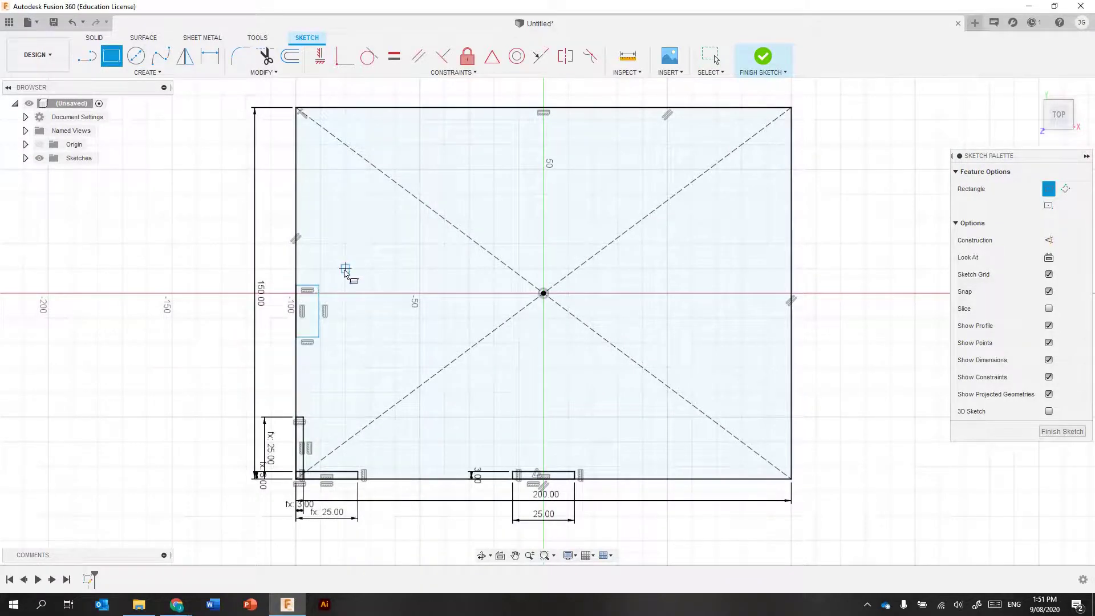
key(d)
click(319, 325)
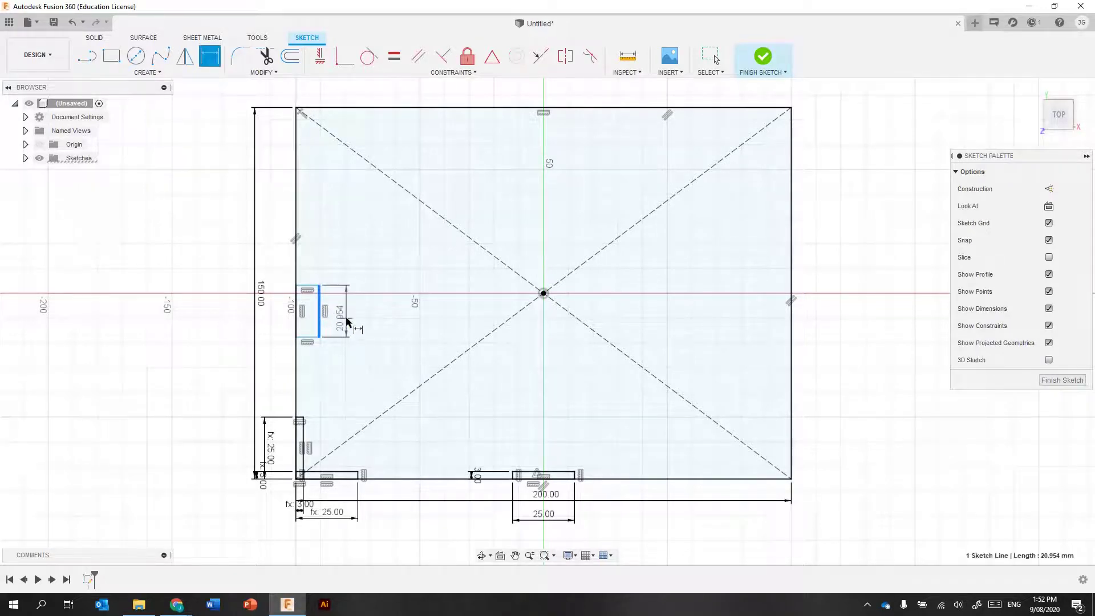
click(358, 319)
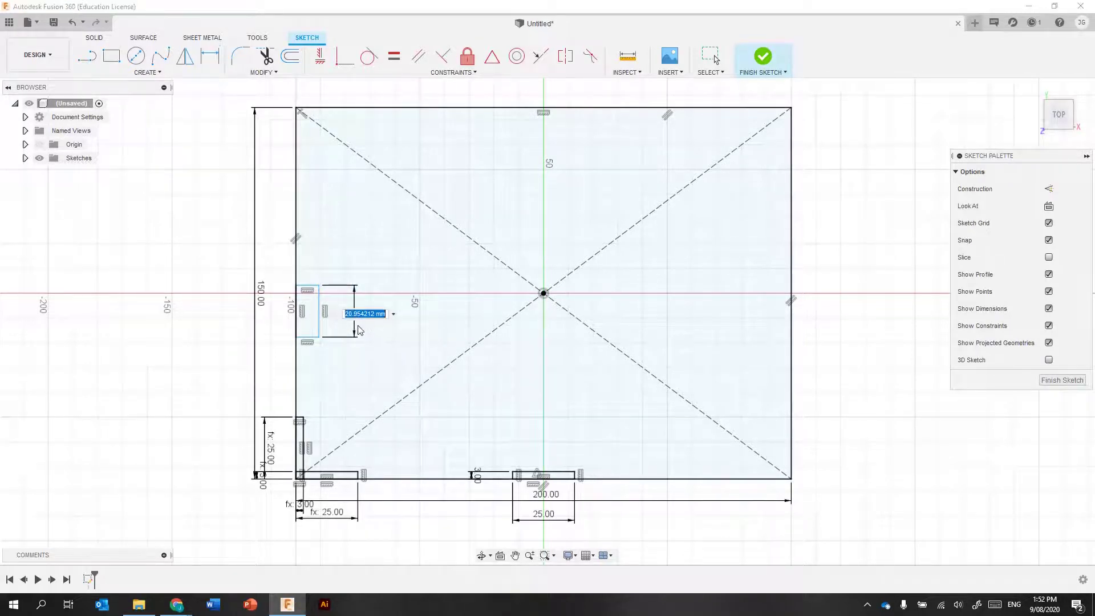
click(544, 515)
key(Return)
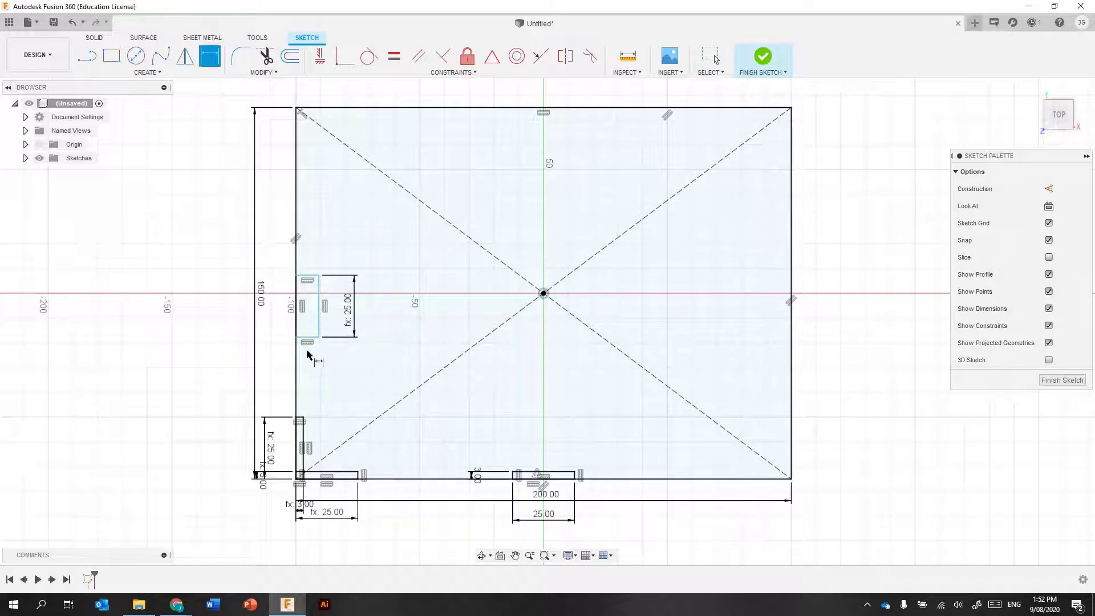
click(310, 341)
click(312, 375)
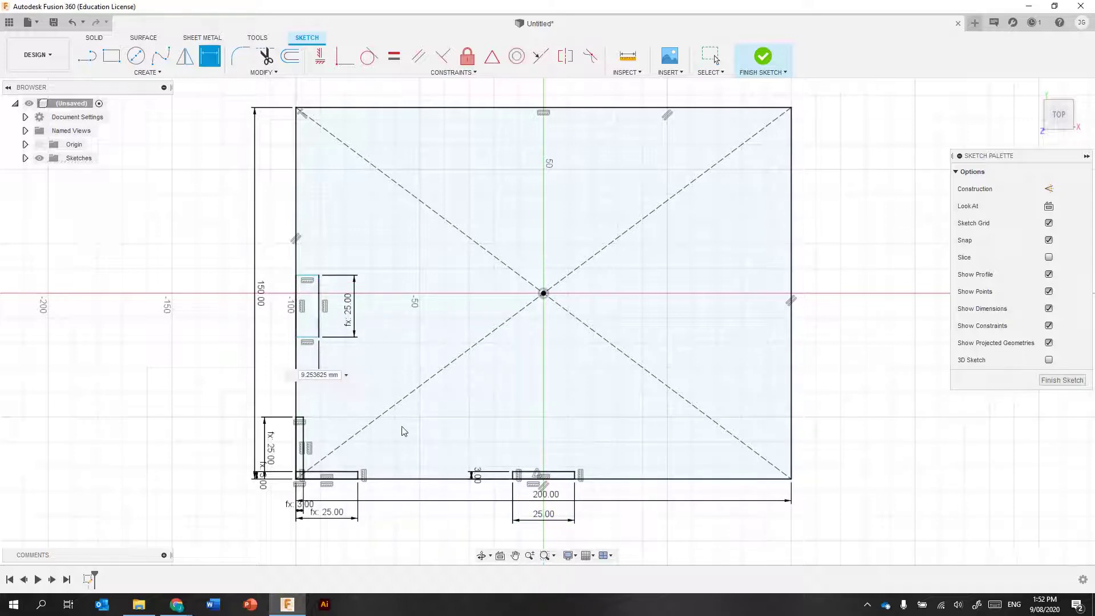
click(479, 477)
key(Return)
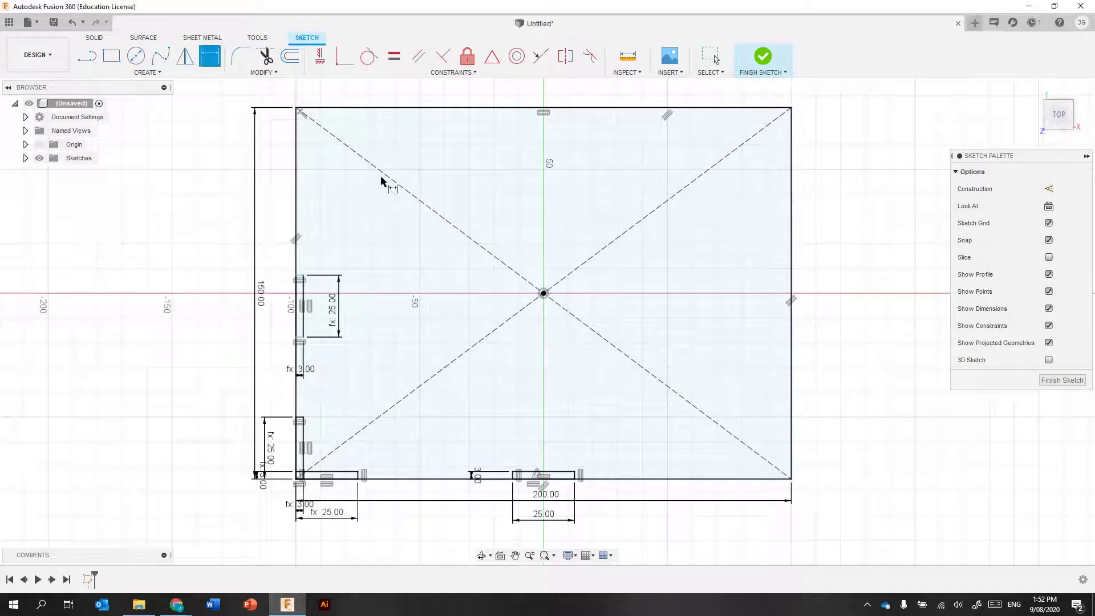
Centre the second slot on the plate's left edge with a Midpoint constraint
click(491, 56)
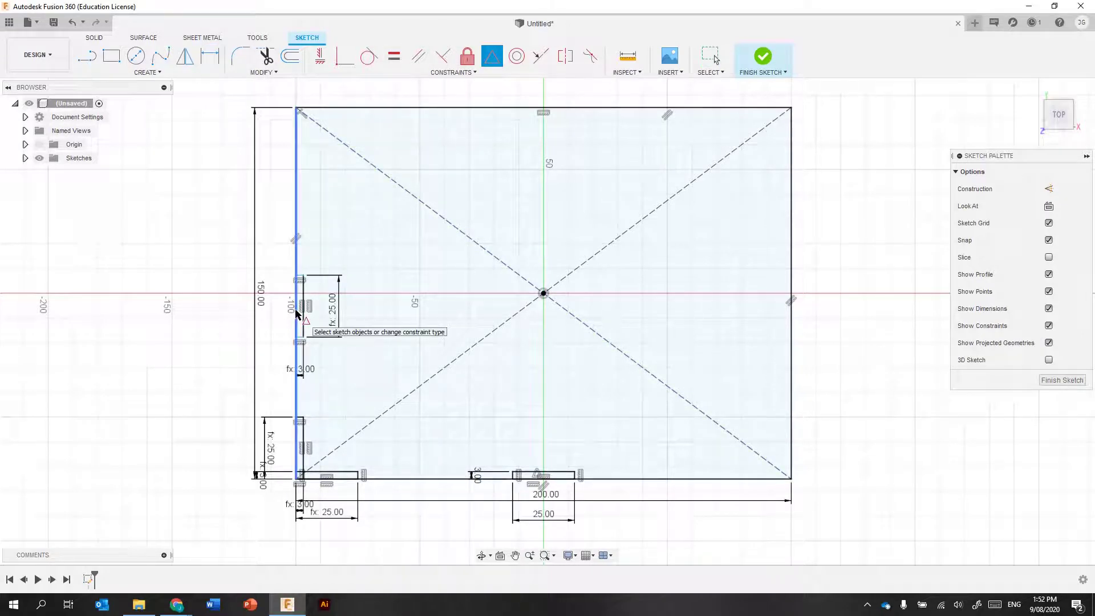
scroll(295, 312, up, 5)
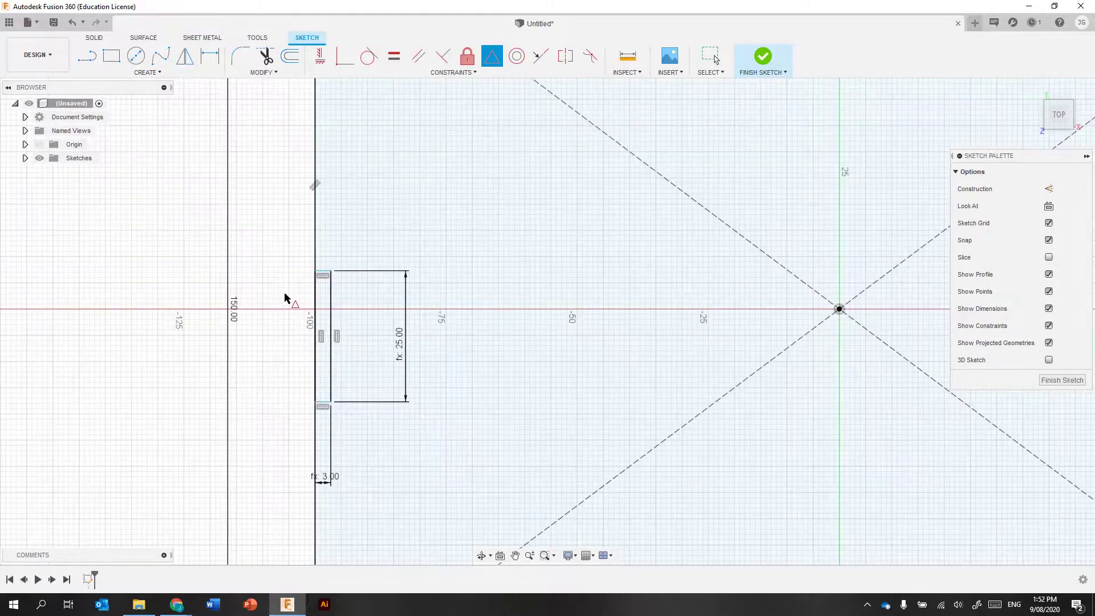
click(318, 302)
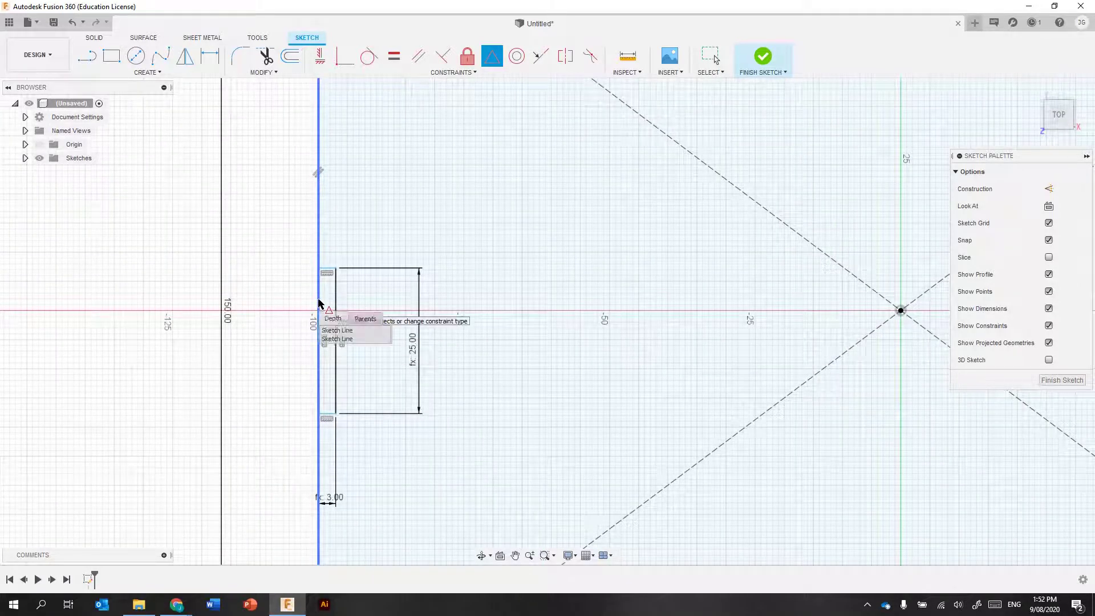
click(337, 339)
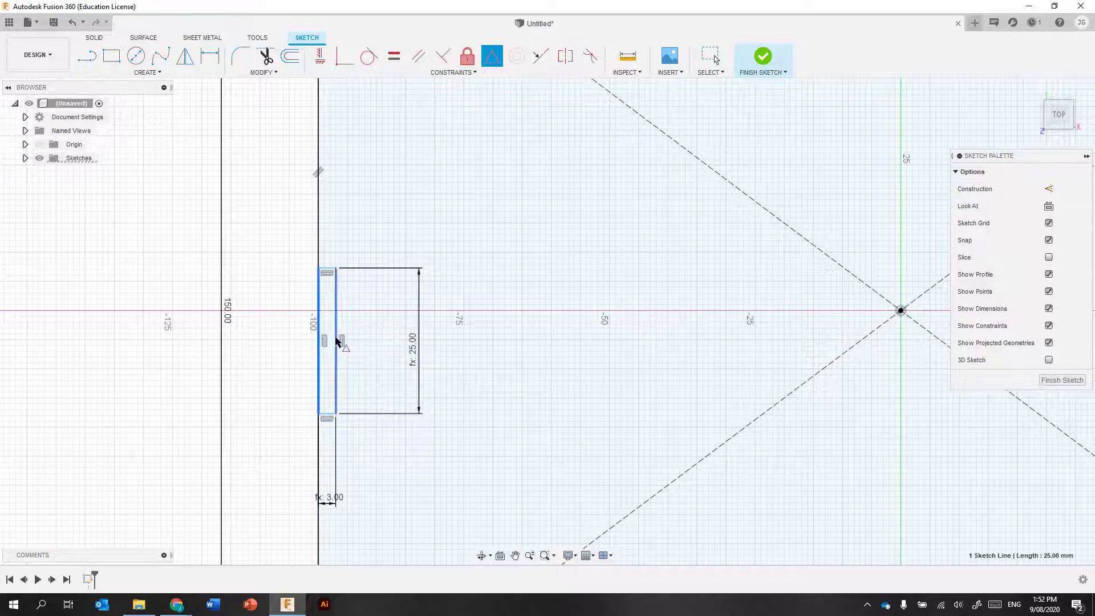
click(318, 254)
scroll(294, 336, down, 5)
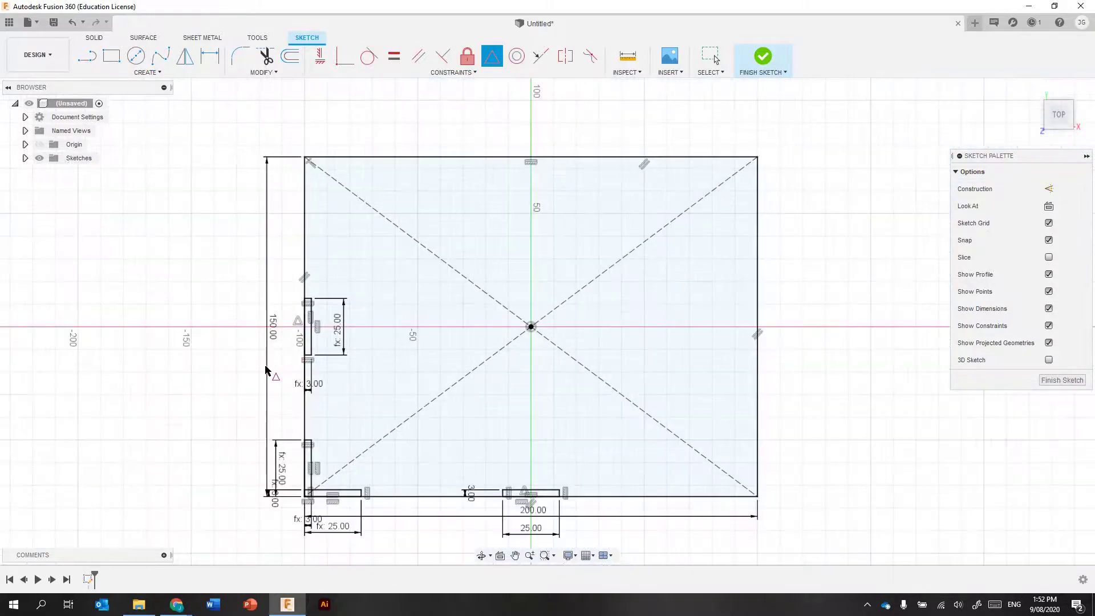
Draw a vertical centre line through the middle of the plate
key(Escape)
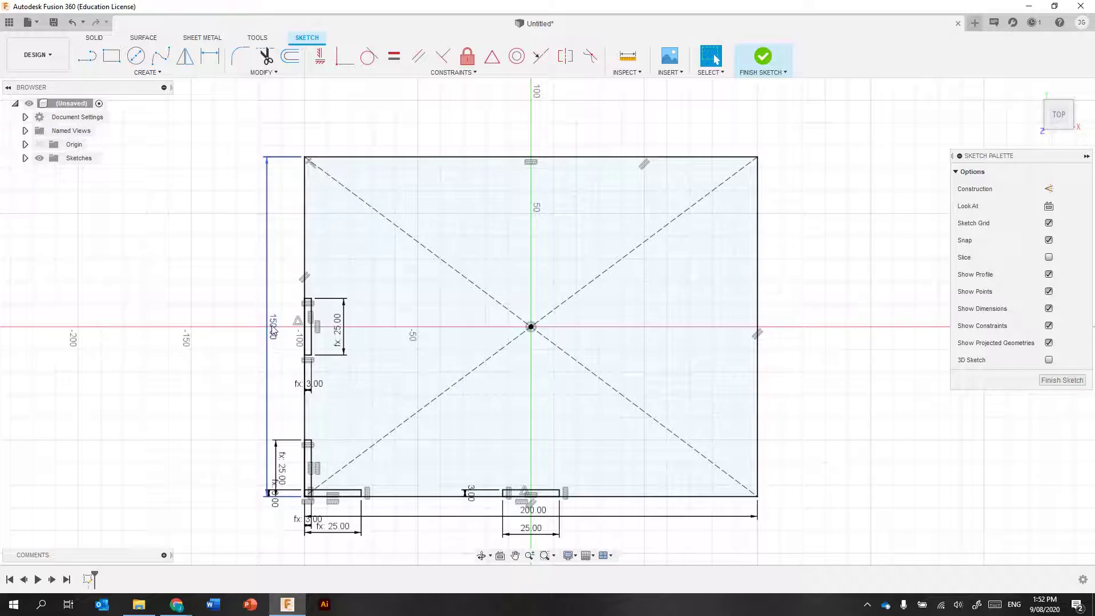
key(l)
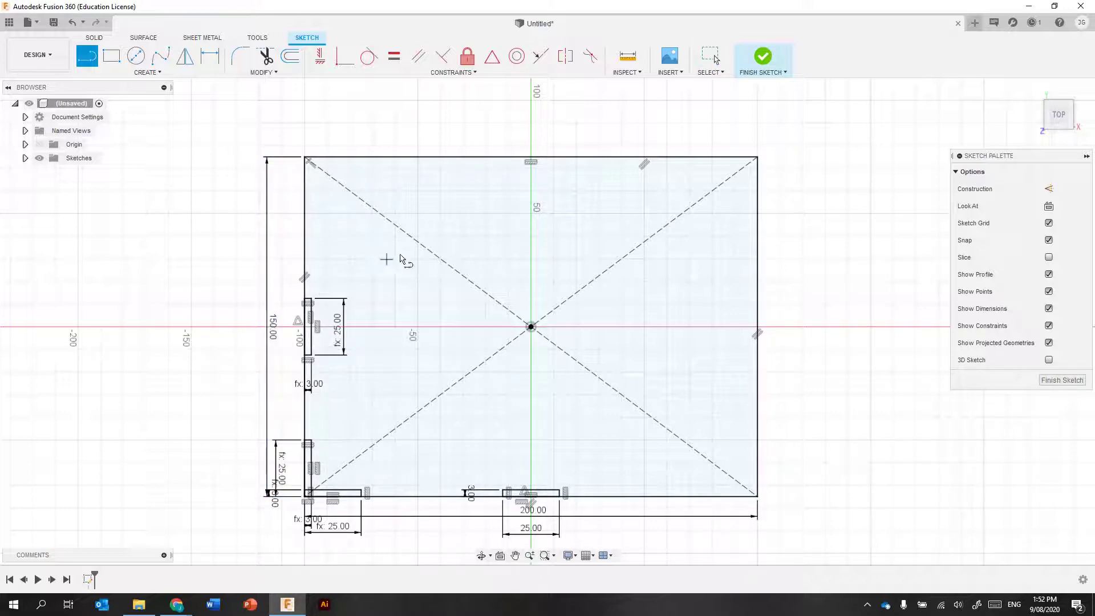
click(530, 259)
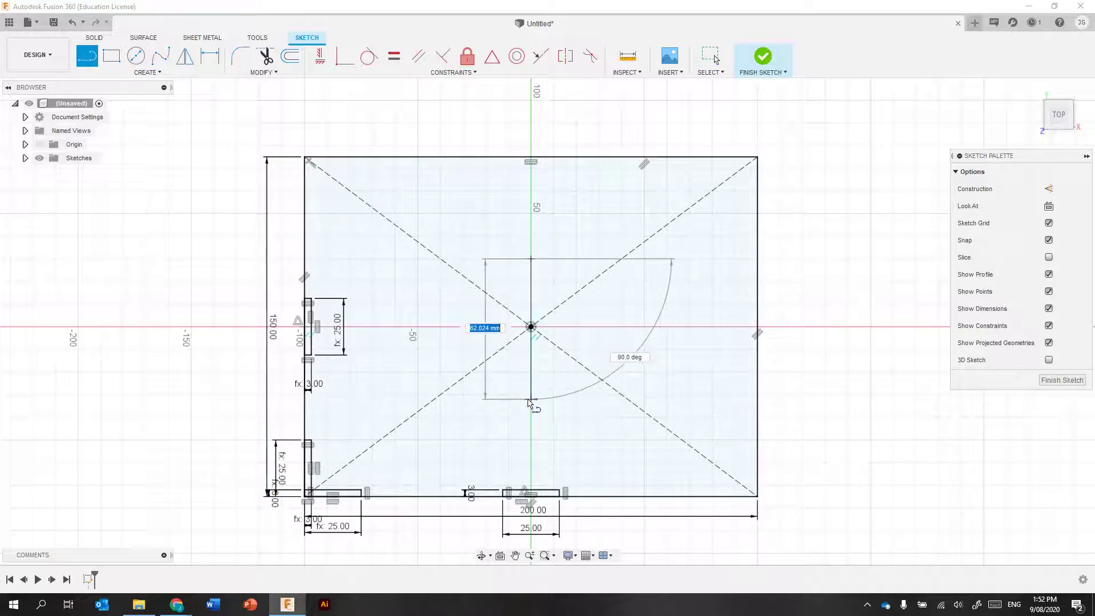
click(530, 399)
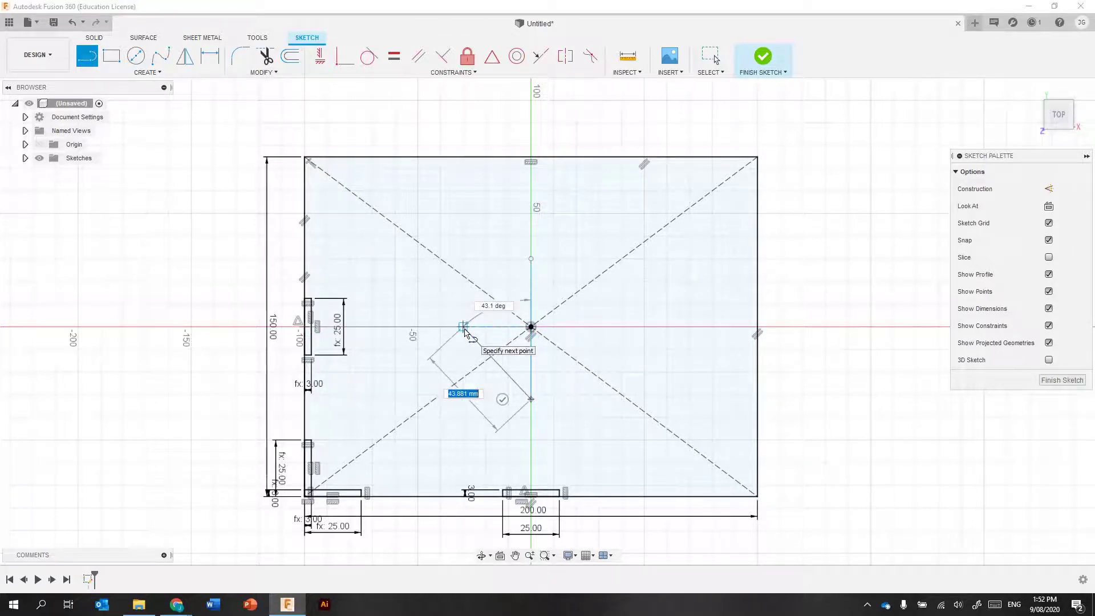
key(Escape)
key(l)
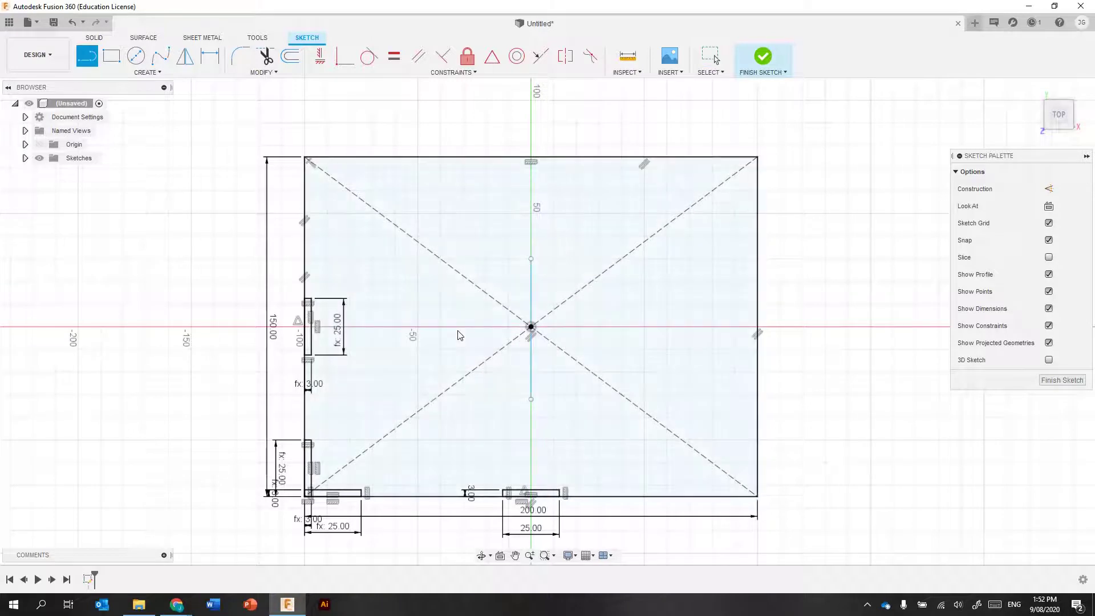
key(Escape)
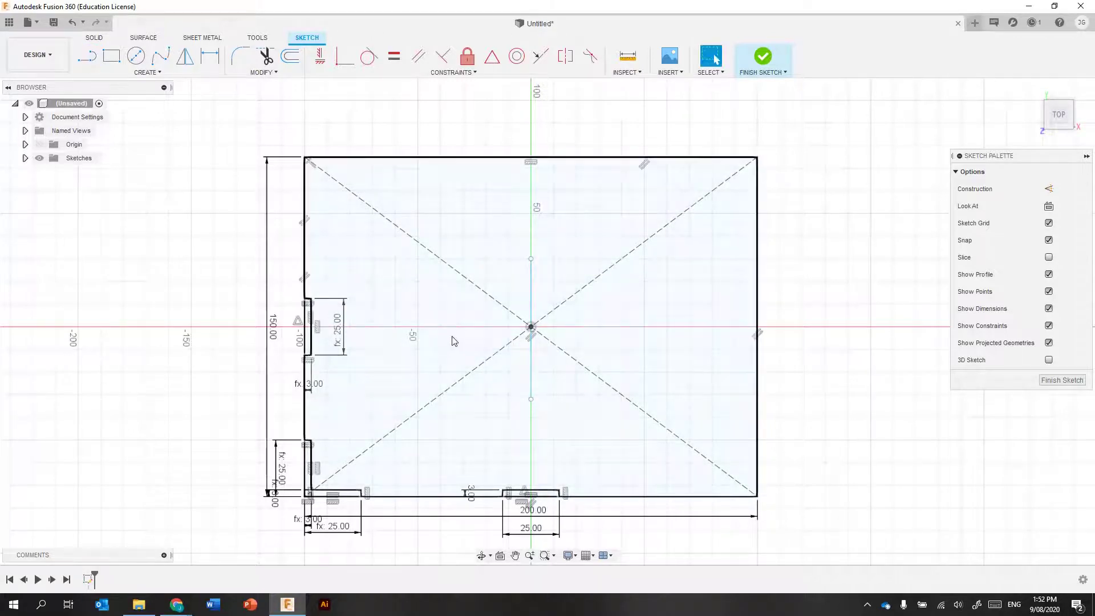
click(447, 334)
key(Escape)
Draw a short horizontal line from the plate centre and select both centre lines
key(l)
scroll(448, 328, up, 4)
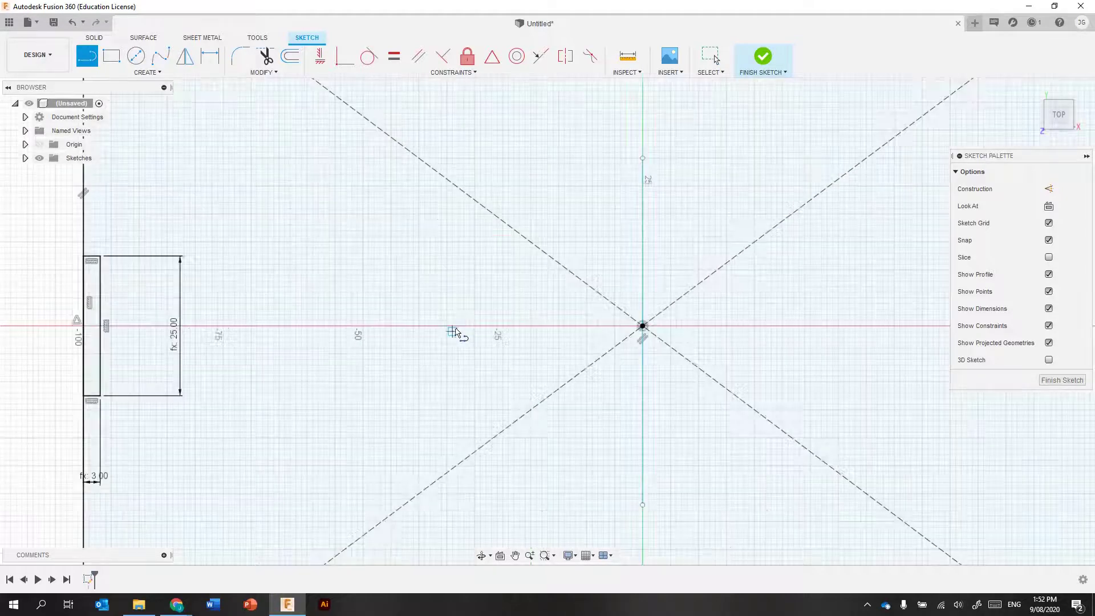
click(642, 326)
click(537, 329)
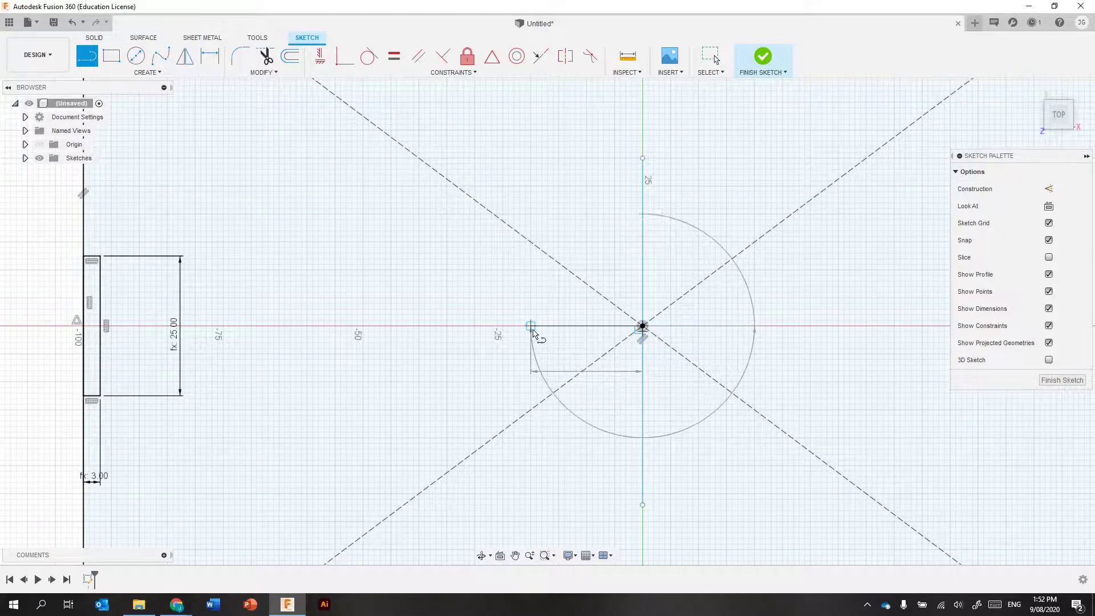
key(Escape)
scroll(535, 331, down, 3)
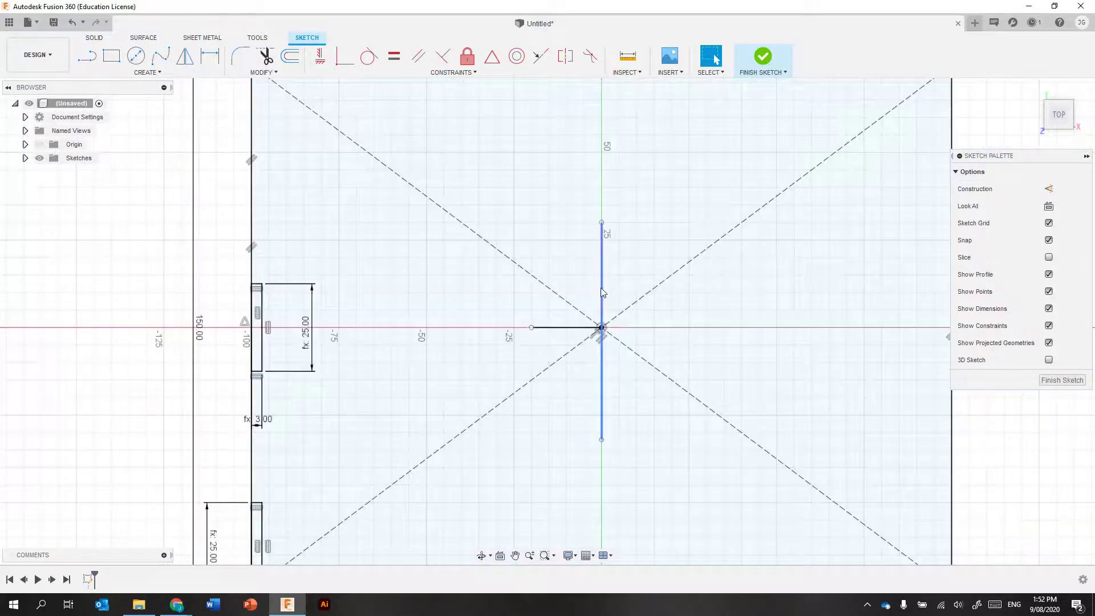
click(602, 294)
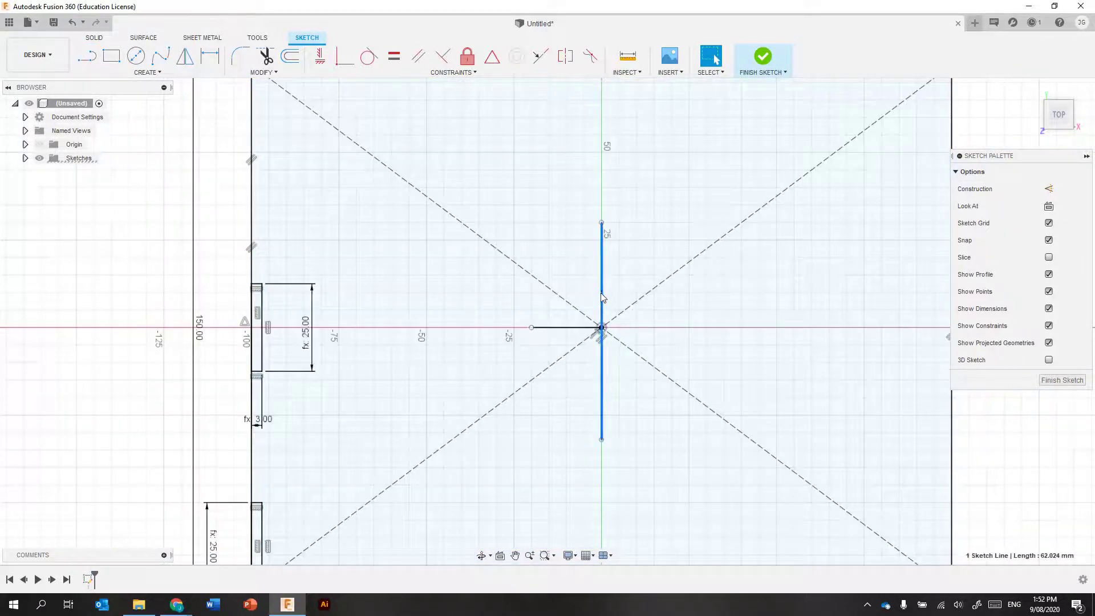
click(570, 326)
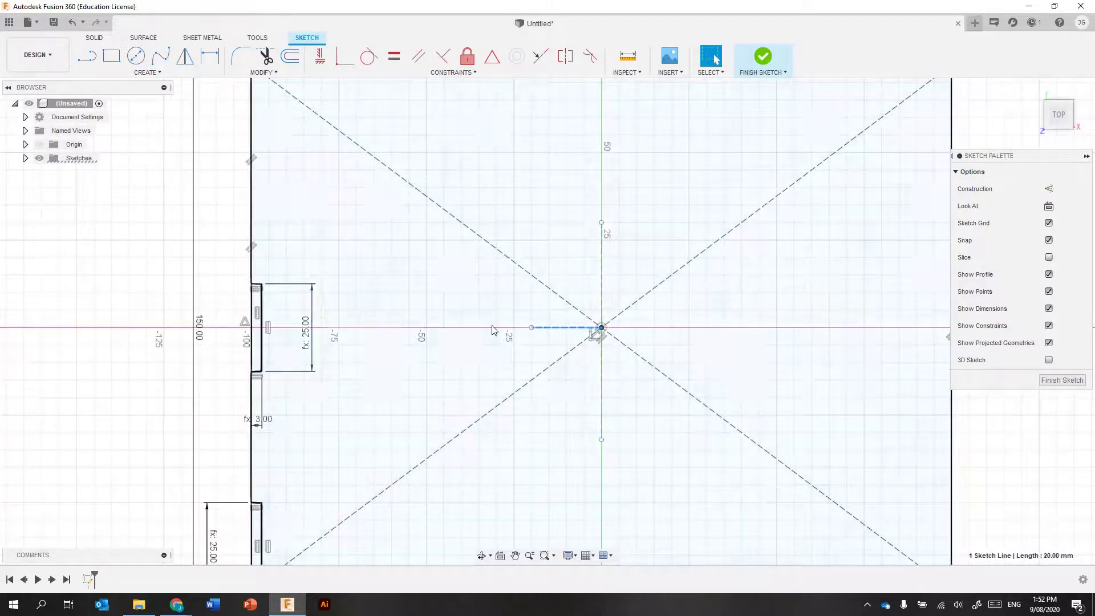
scroll(446, 375, down, 1)
scroll(446, 371, down, 1)
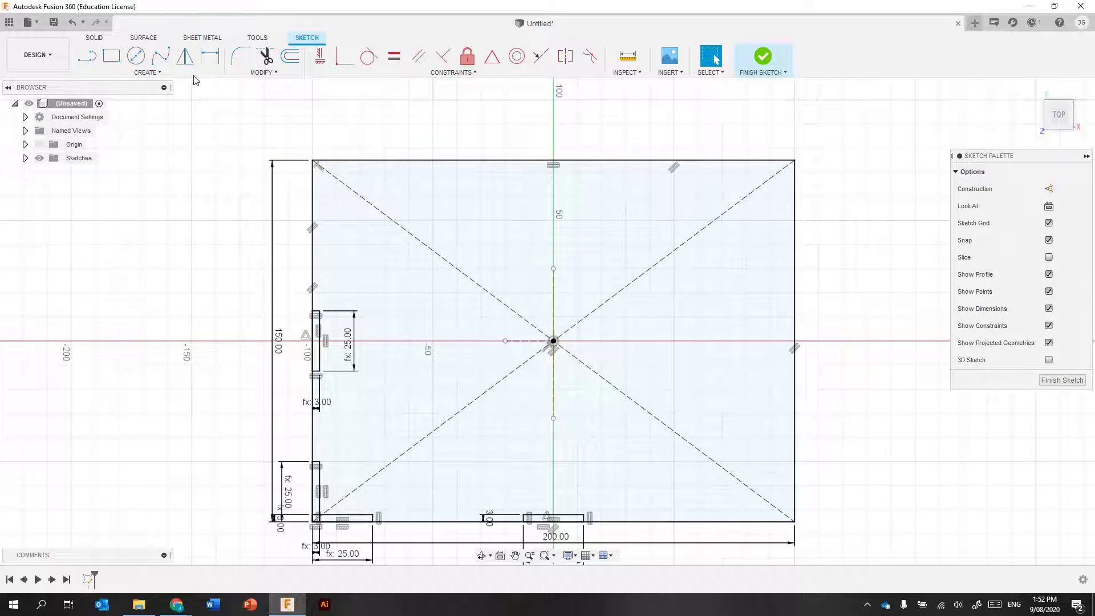
click(184, 56)
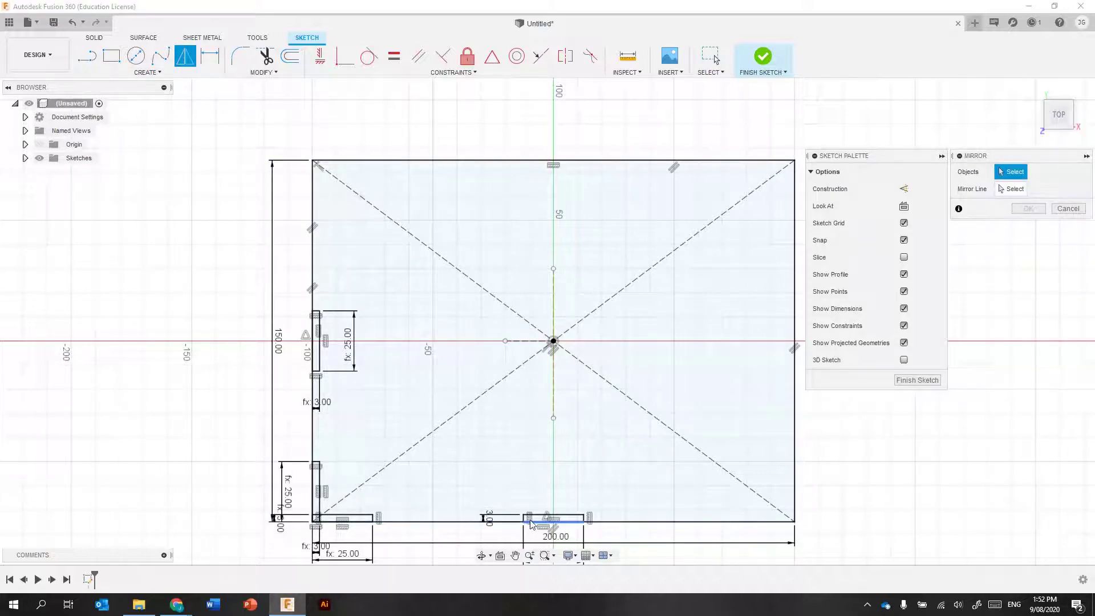
Mirror the lower-left, mid-left and bottom-left slots across the vertical centre line to the right side
double_click(320, 487)
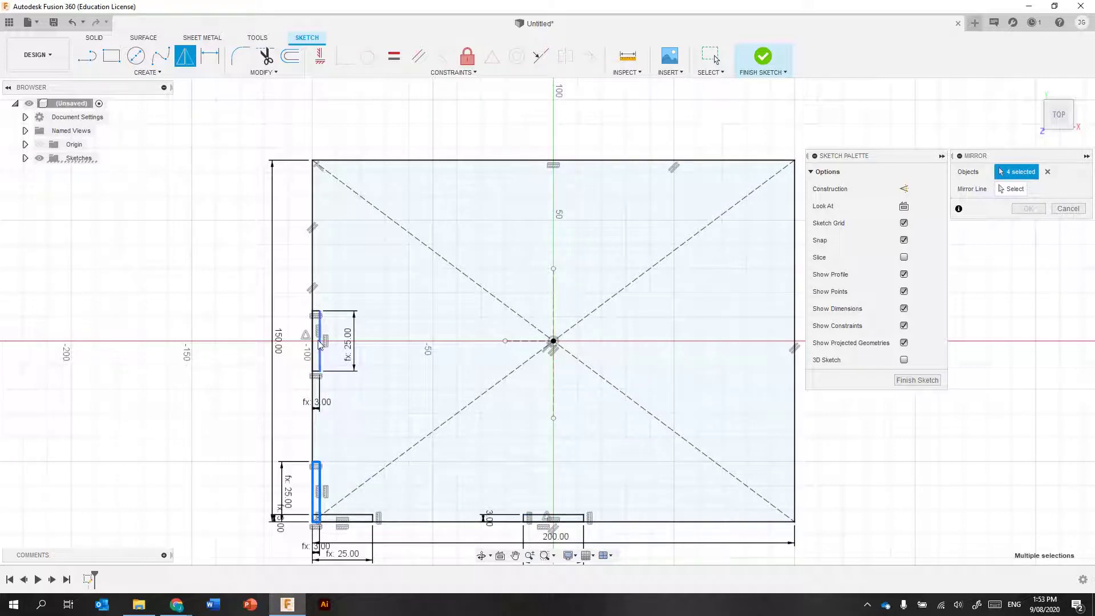
double_click(319, 372)
double_click(355, 518)
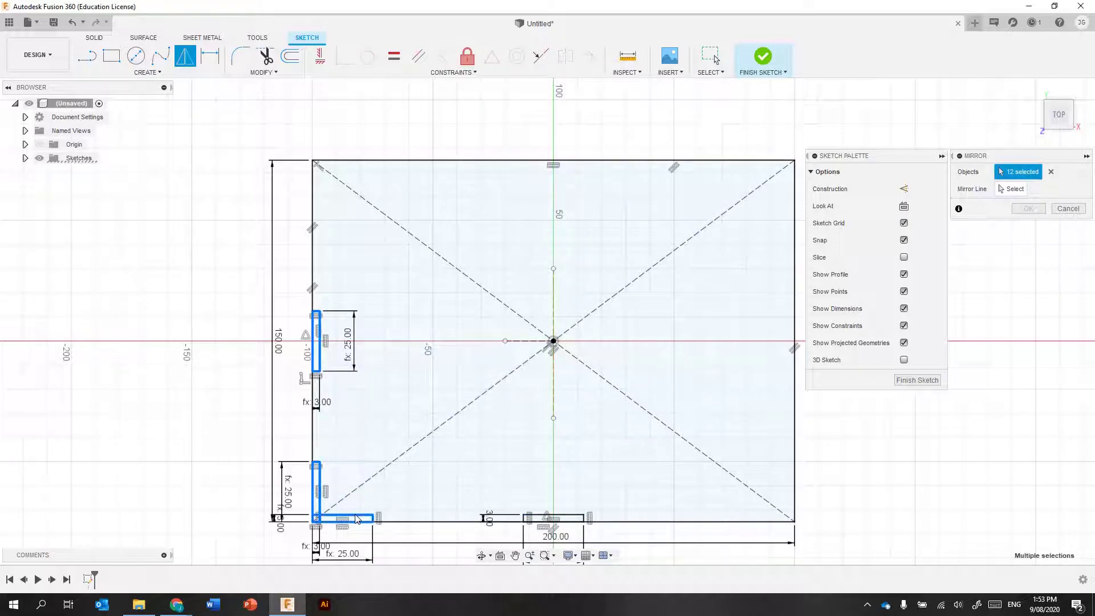
click(553, 392)
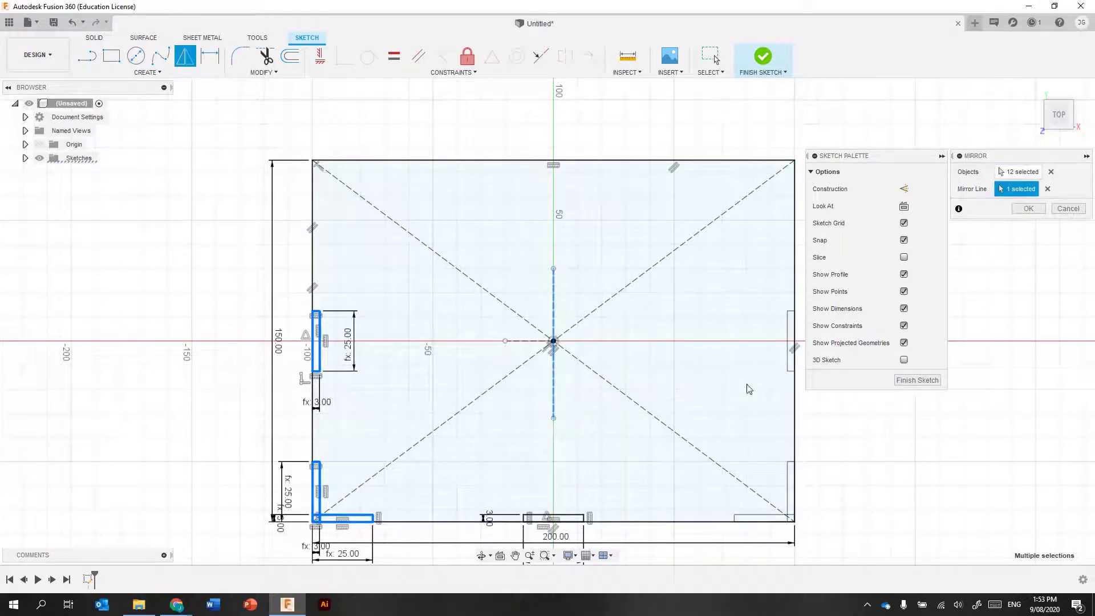
click(1028, 209)
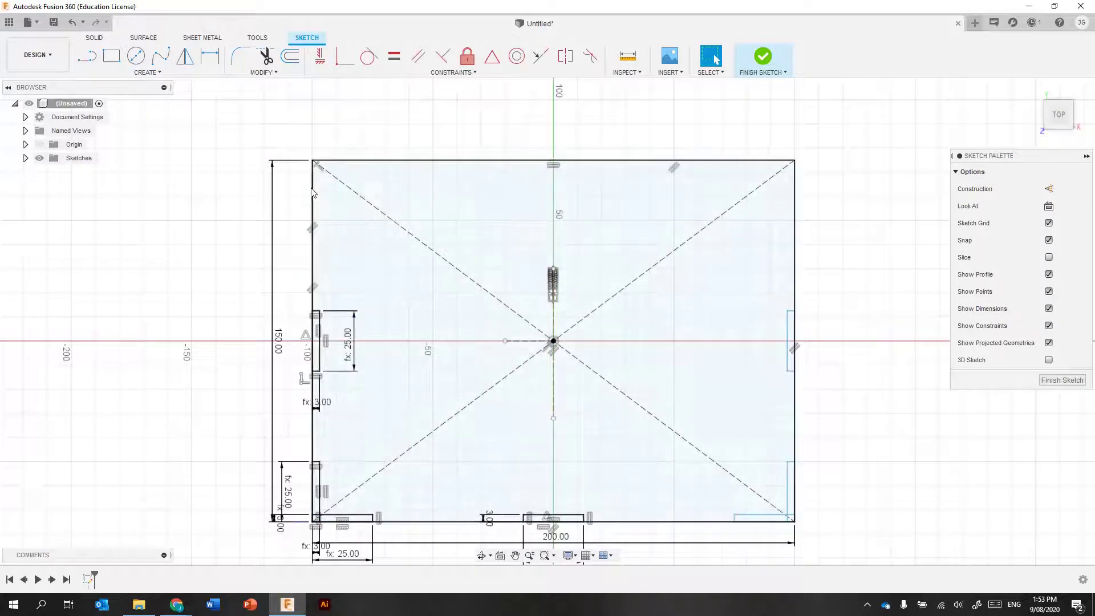
Select the bottom-edge slot lines for a mirror, then clear the selection to start over
click(185, 55)
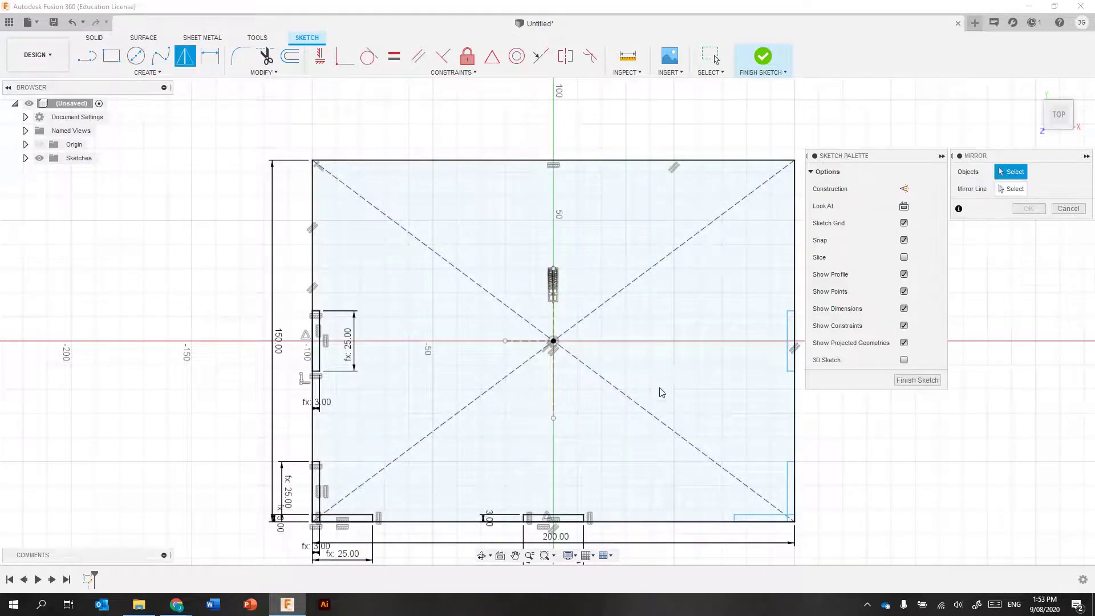
click(319, 494)
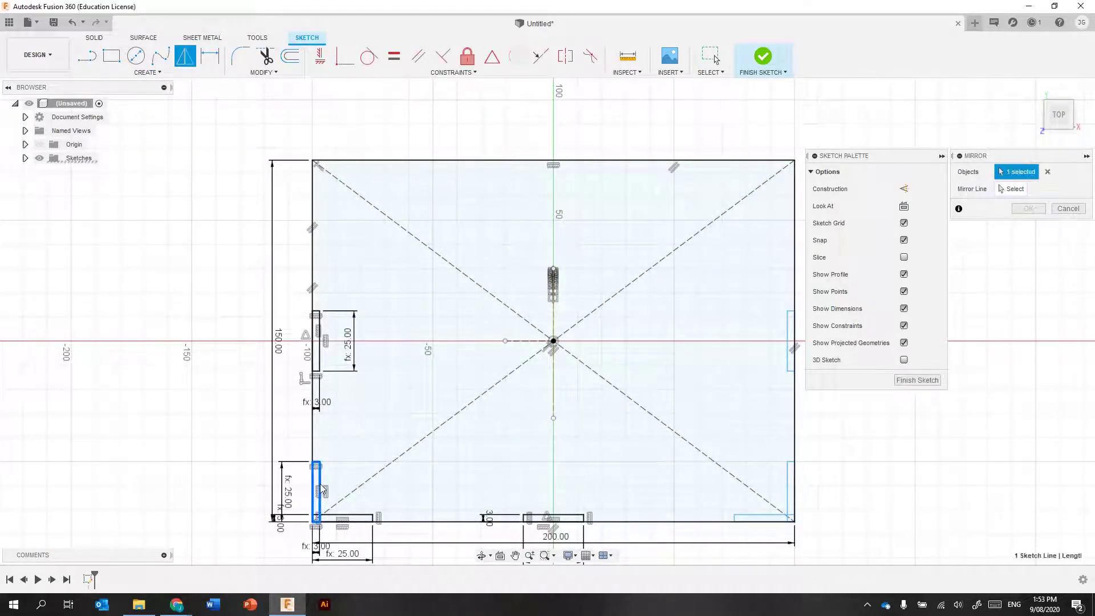
click(364, 515)
click(364, 520)
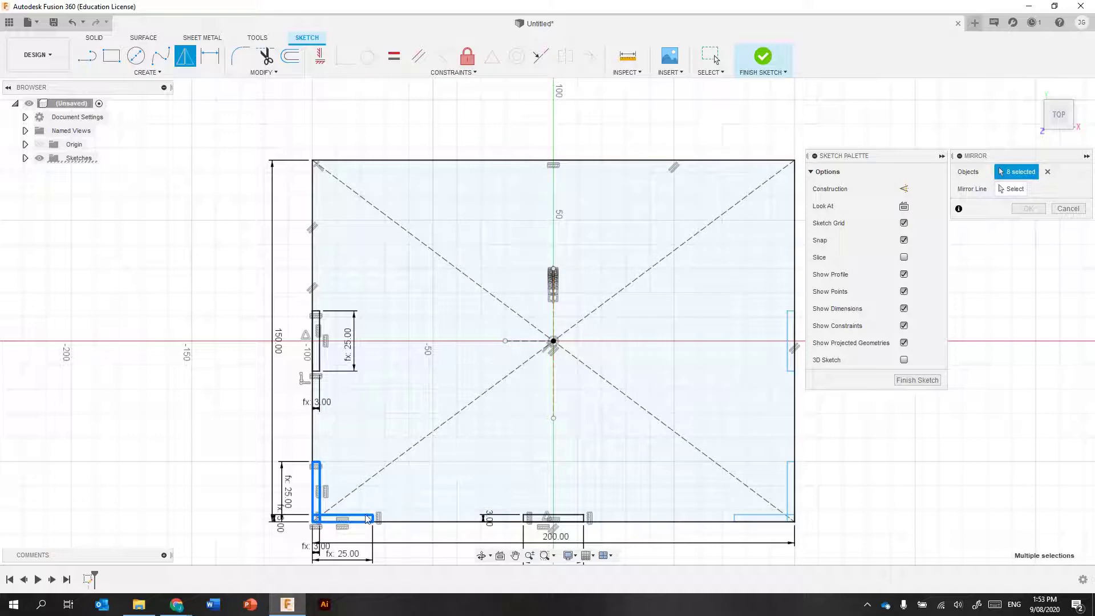
click(547, 518)
click(775, 517)
click(790, 488)
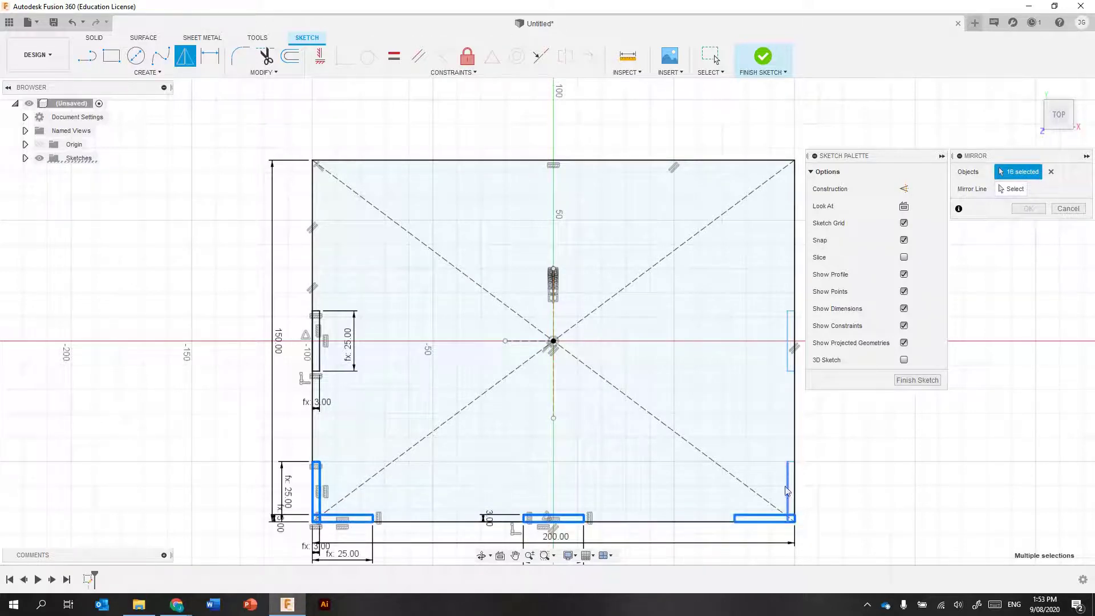
click(520, 342)
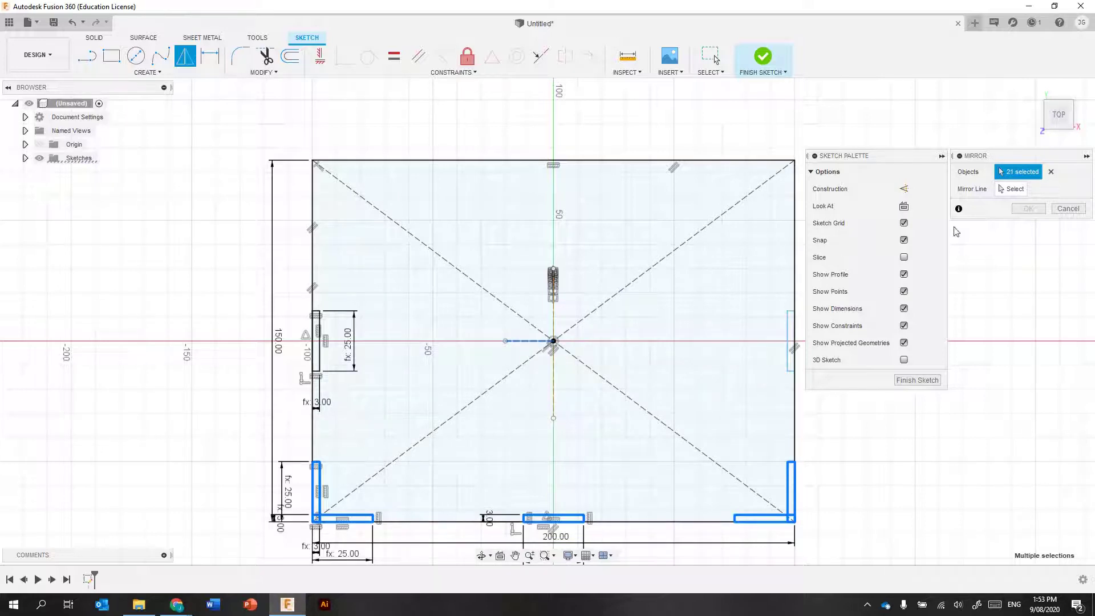
click(1008, 188)
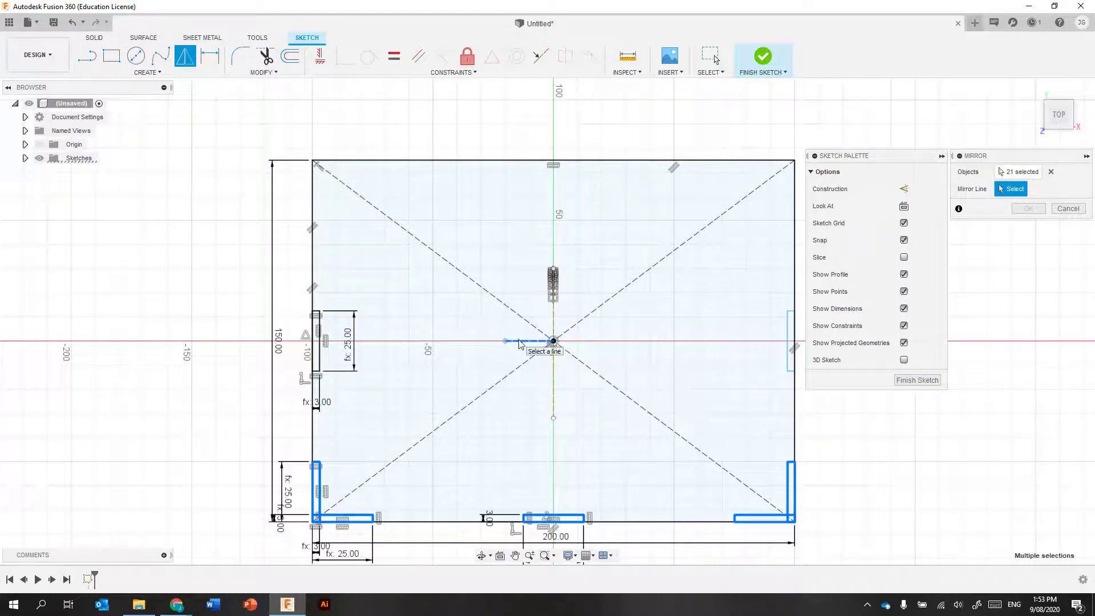
click(1052, 173)
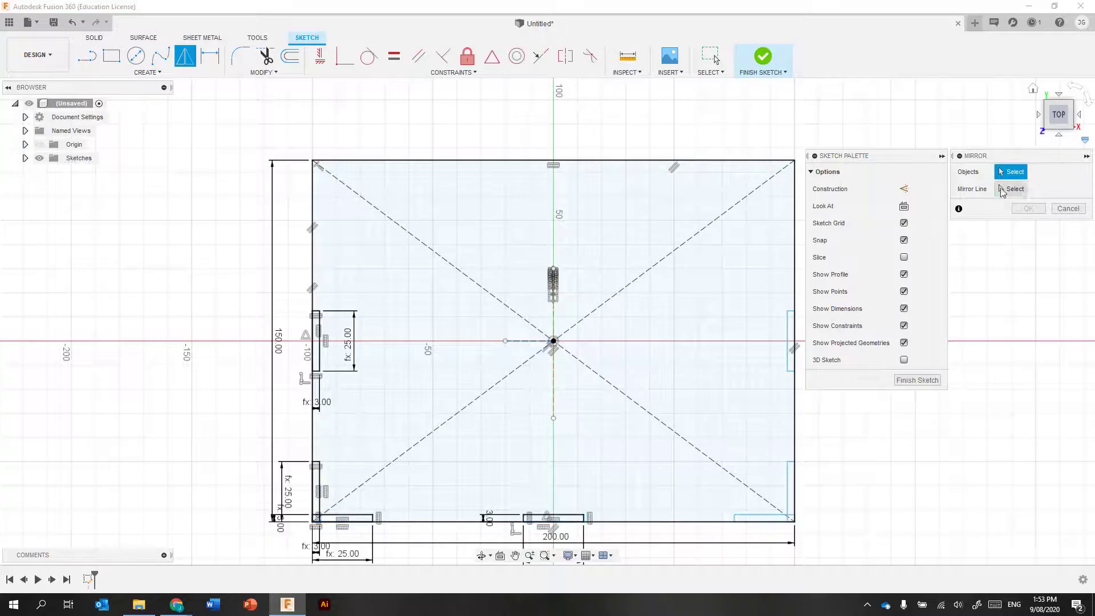
Mirror all bottom-edge slots across the horizontal centre line onto the top edge and finish the sketch
double_click(318, 486)
click(364, 518)
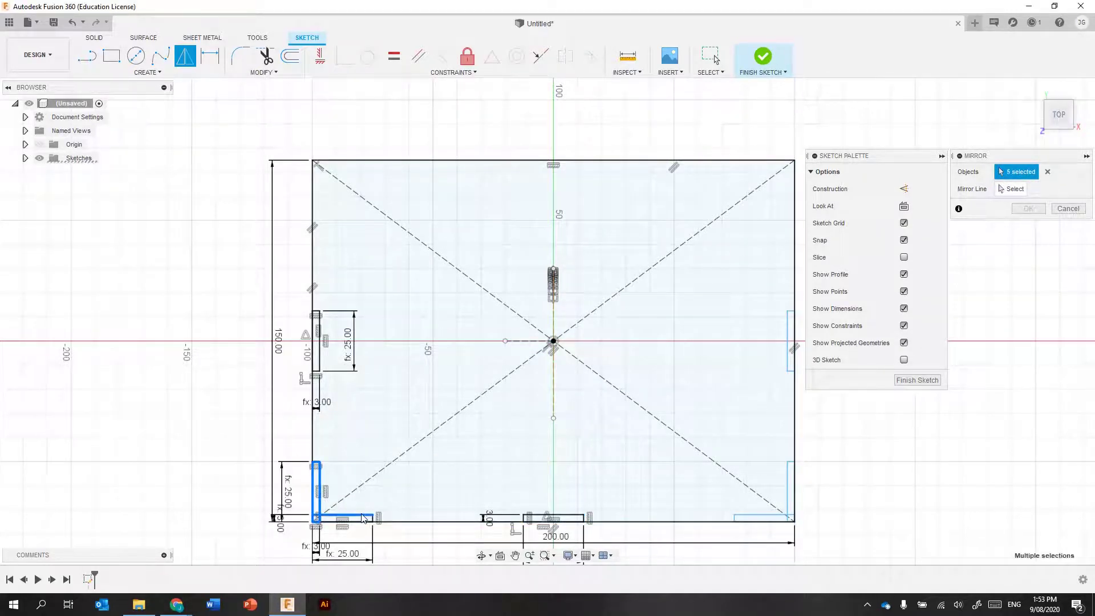
double_click(577, 518)
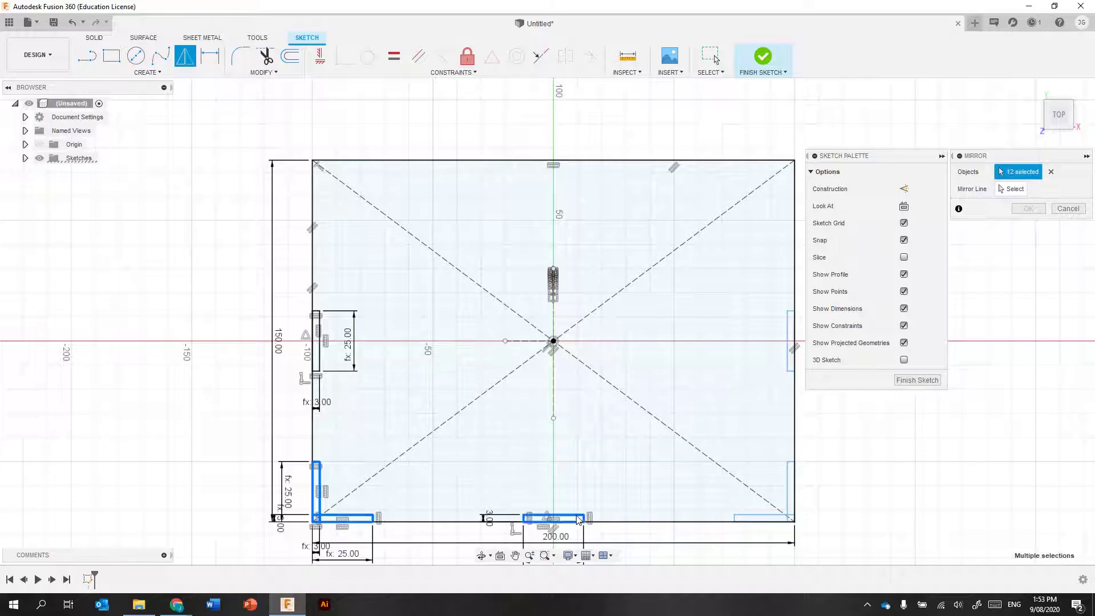
click(755, 517)
double_click(788, 486)
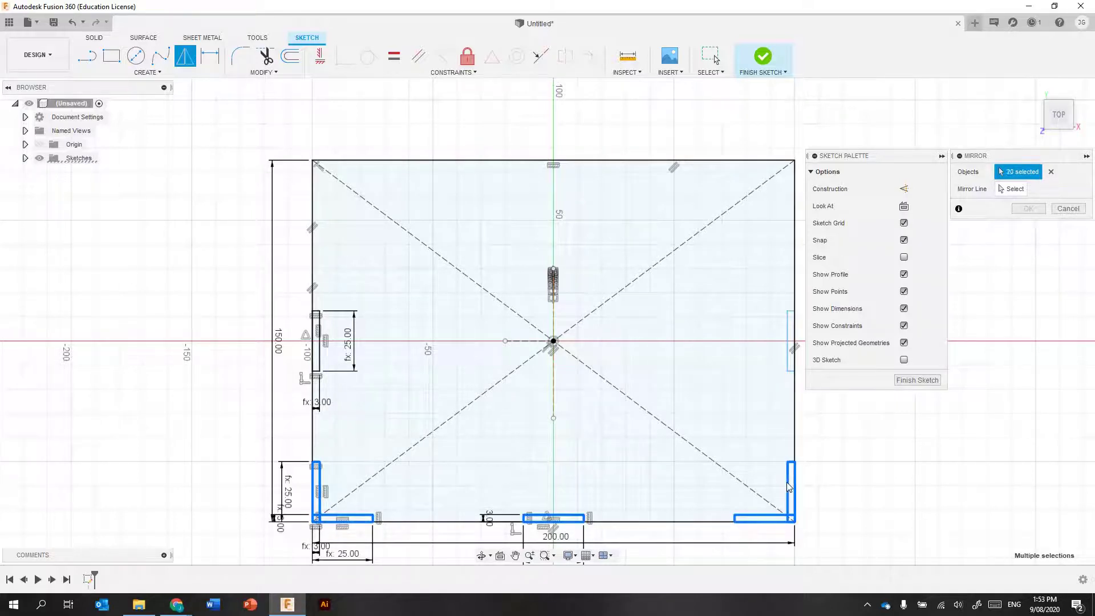
click(1012, 189)
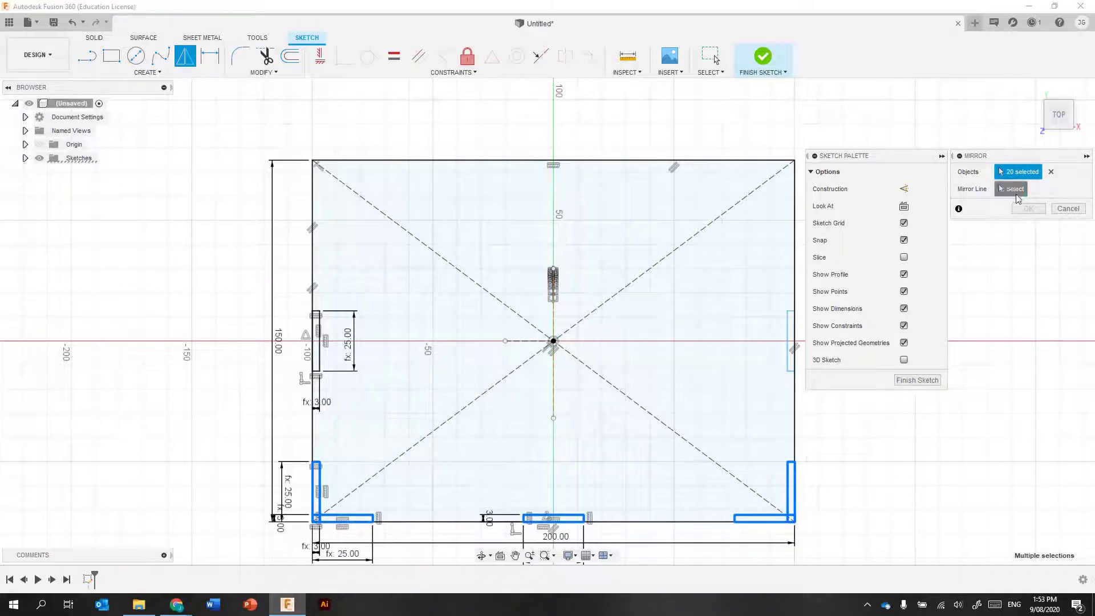
click(533, 341)
click(1028, 208)
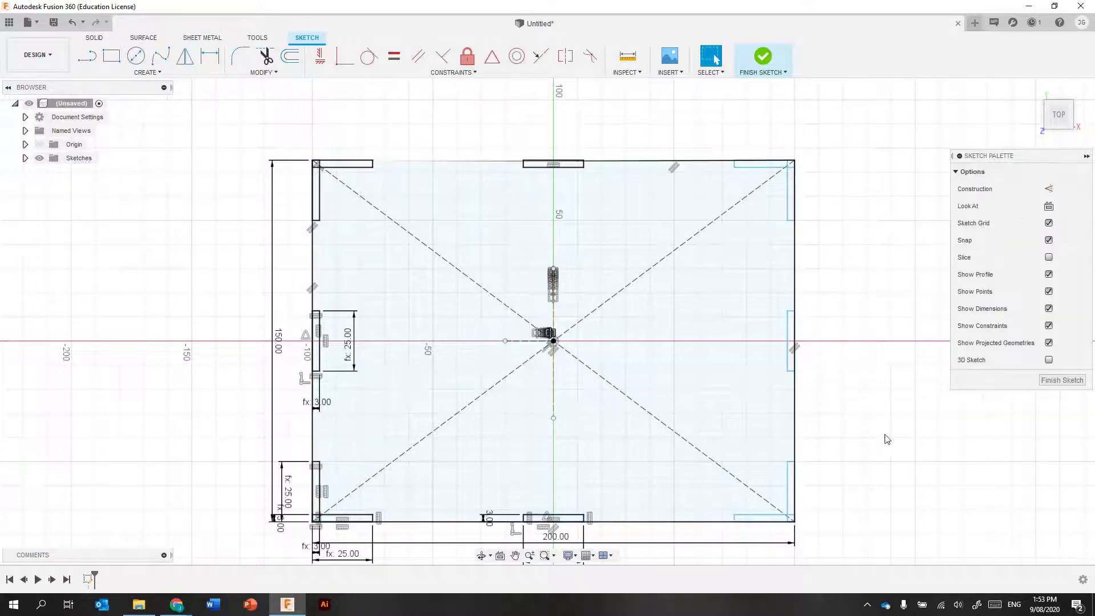
click(1076, 382)
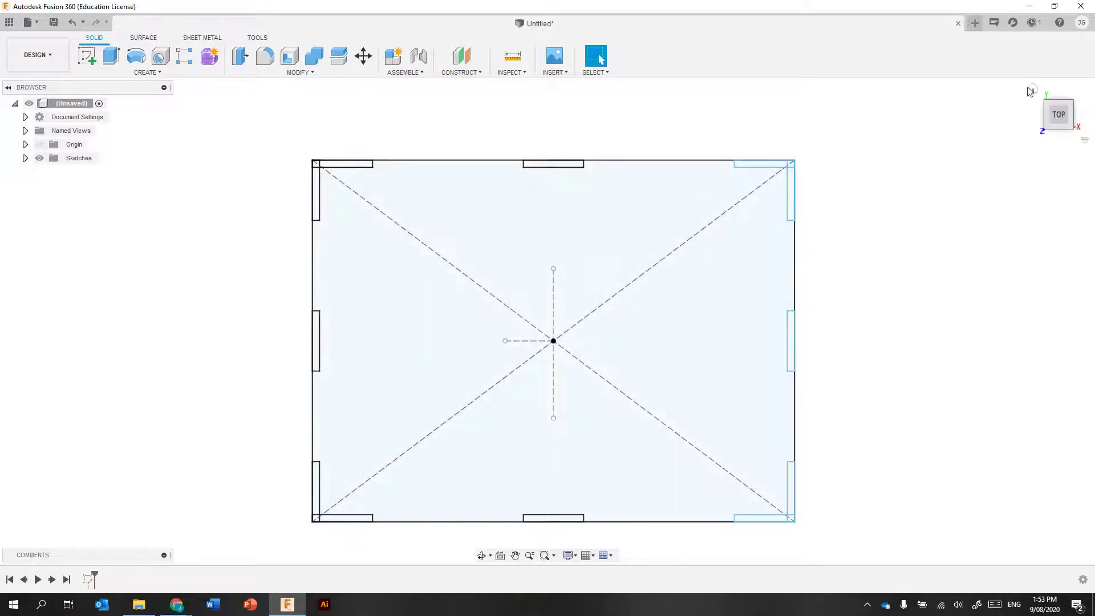
Extrude the slotted profile 3 mm thick starting from a 50 mm offset plane
click(1033, 90)
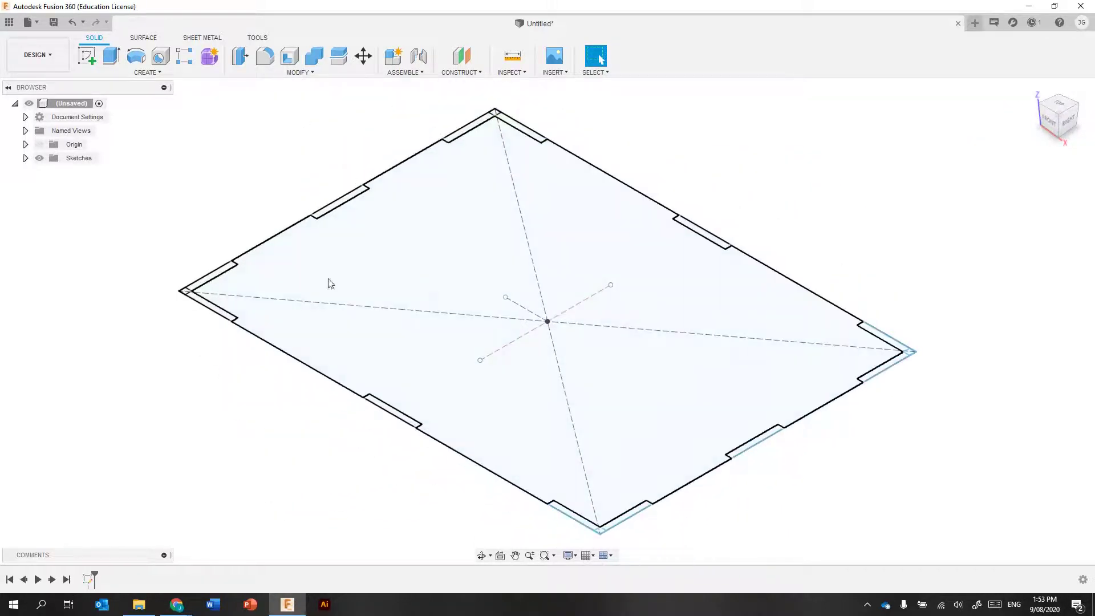
click(111, 55)
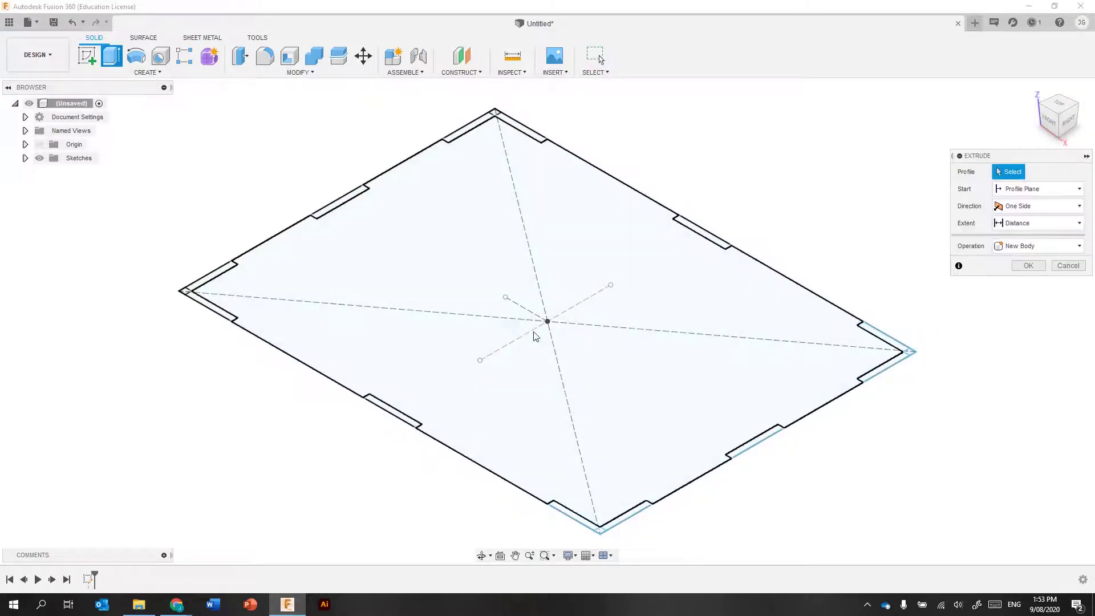
click(477, 307)
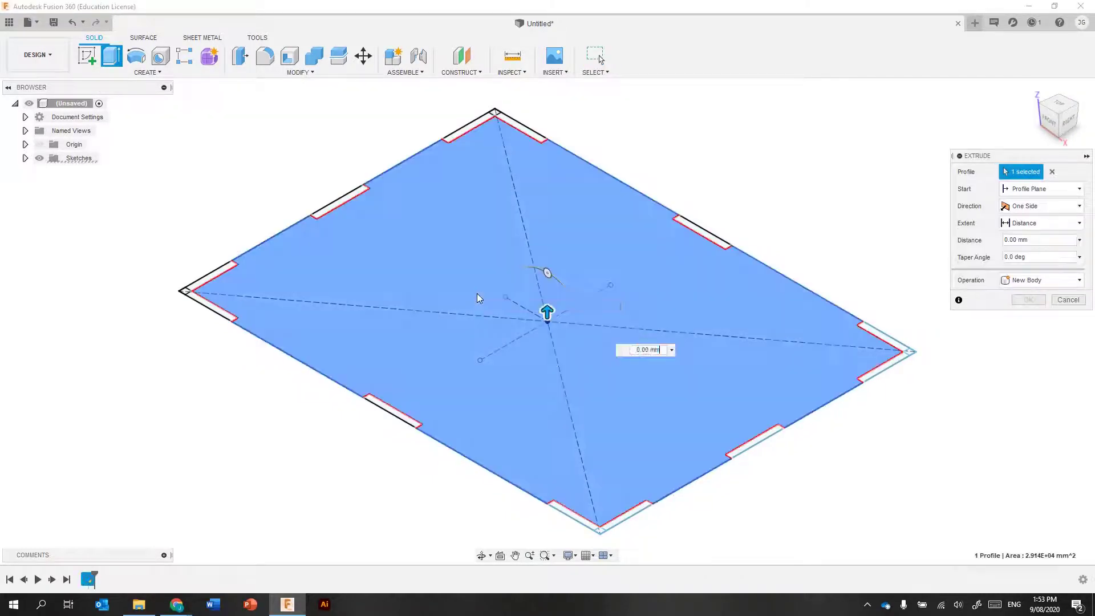
click(1061, 189)
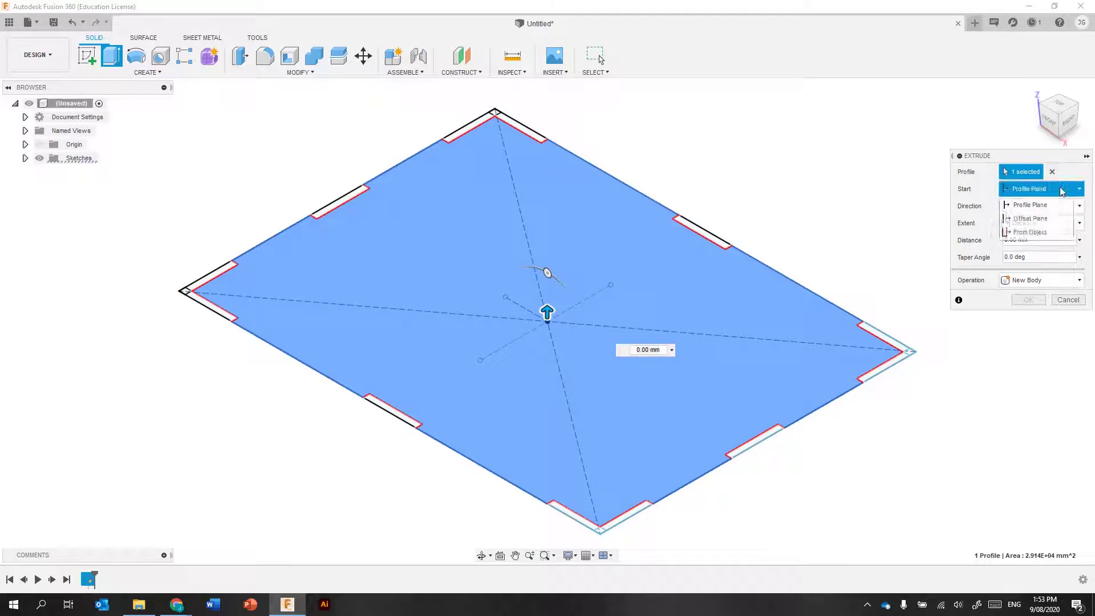
click(1058, 222)
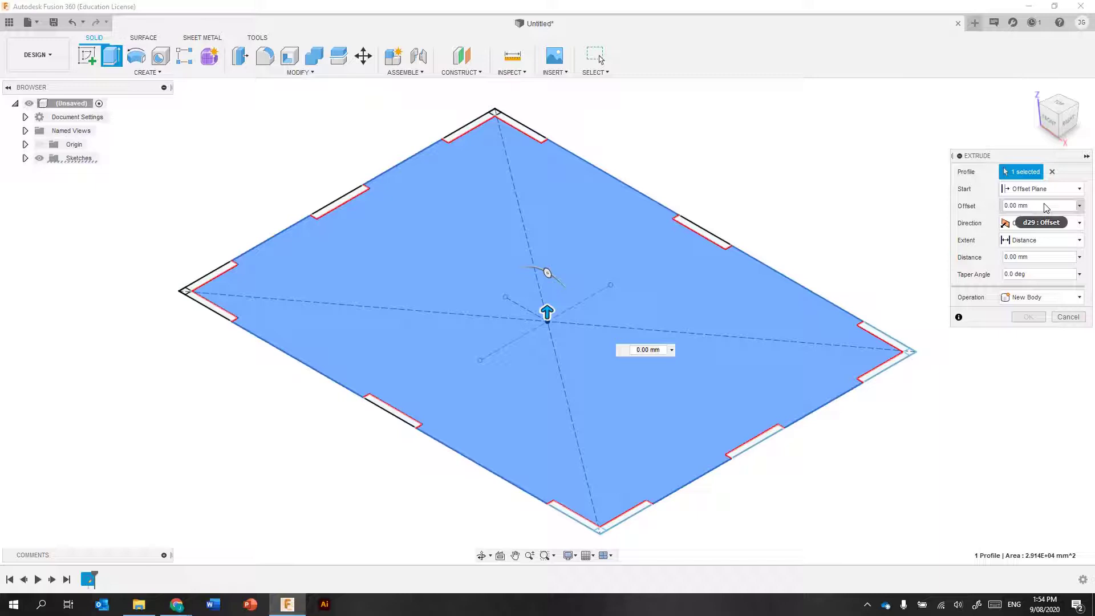
triple_click(1056, 205)
text(50)
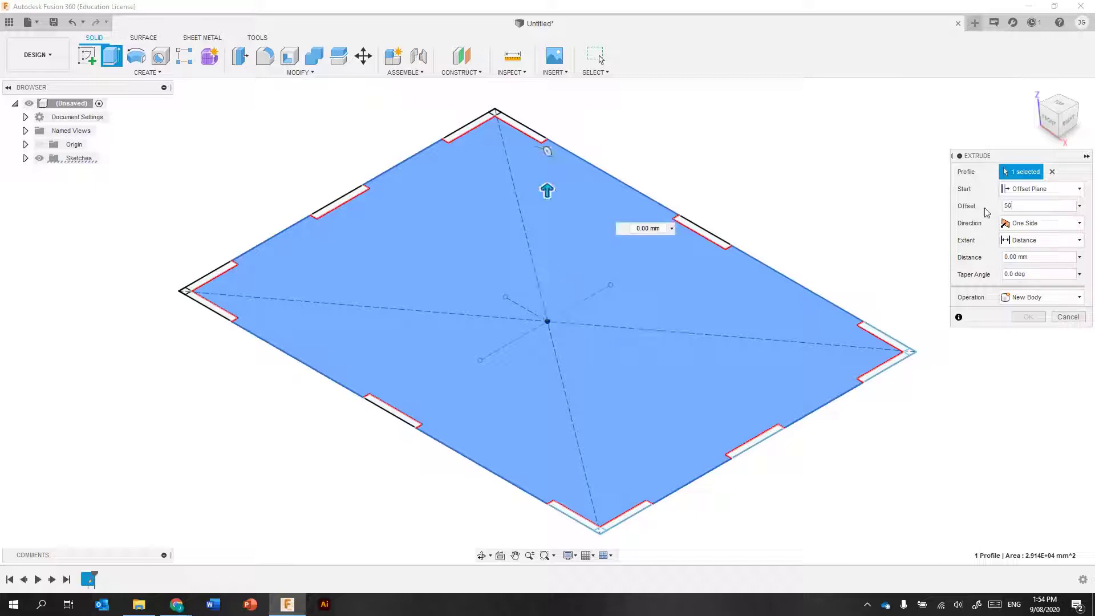
key(Tab)
text(3)
click(1028, 316)
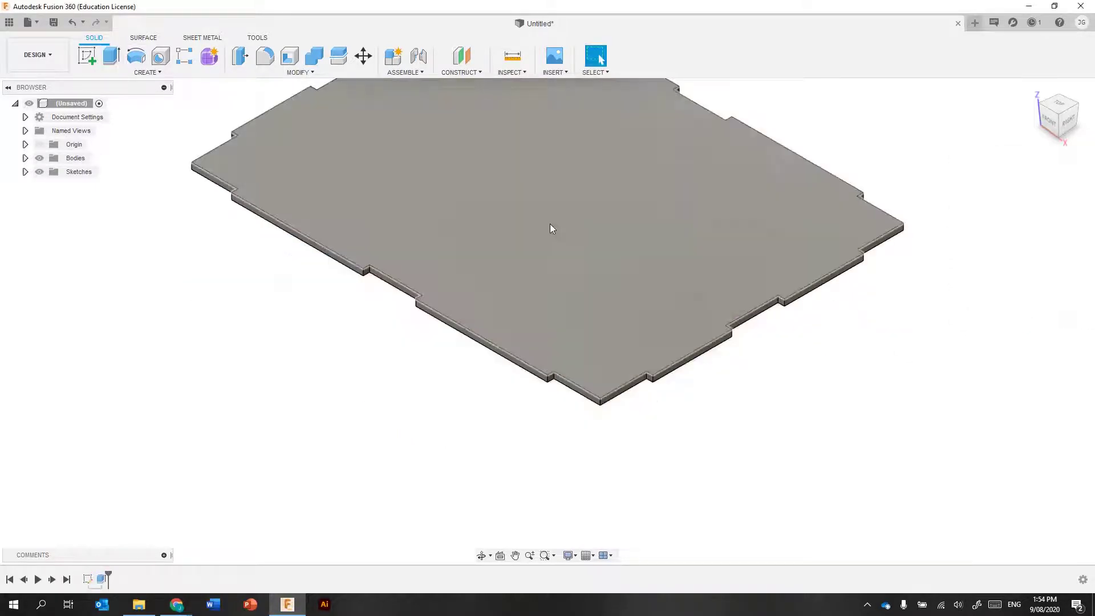
scroll(509, 301, down, 3)
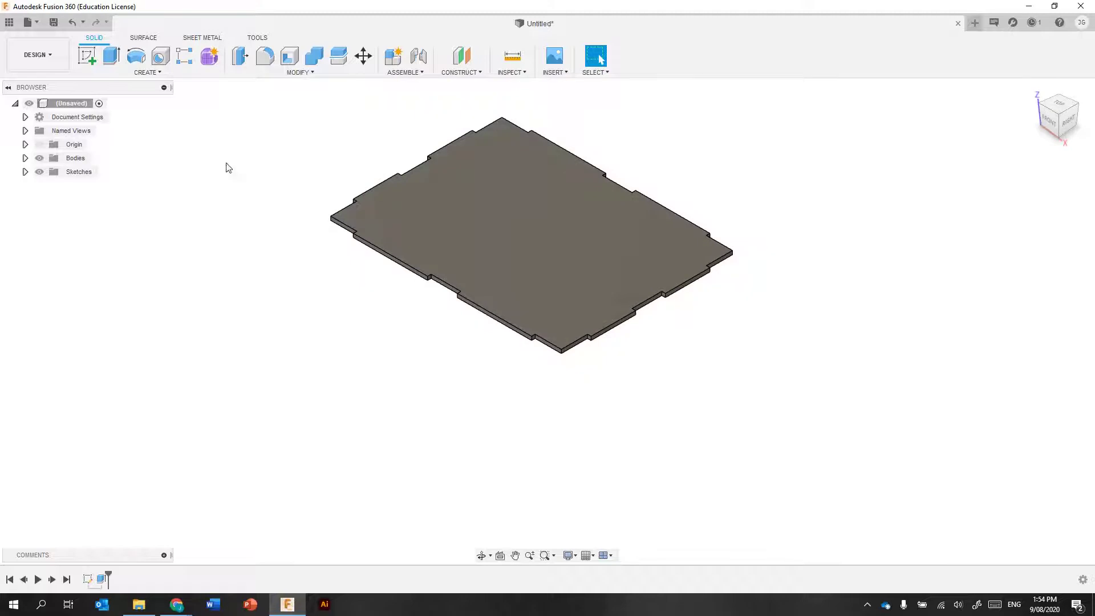
Mirror the plate body across the horizontal XY origin plane to create a second plate below
click(171, 71)
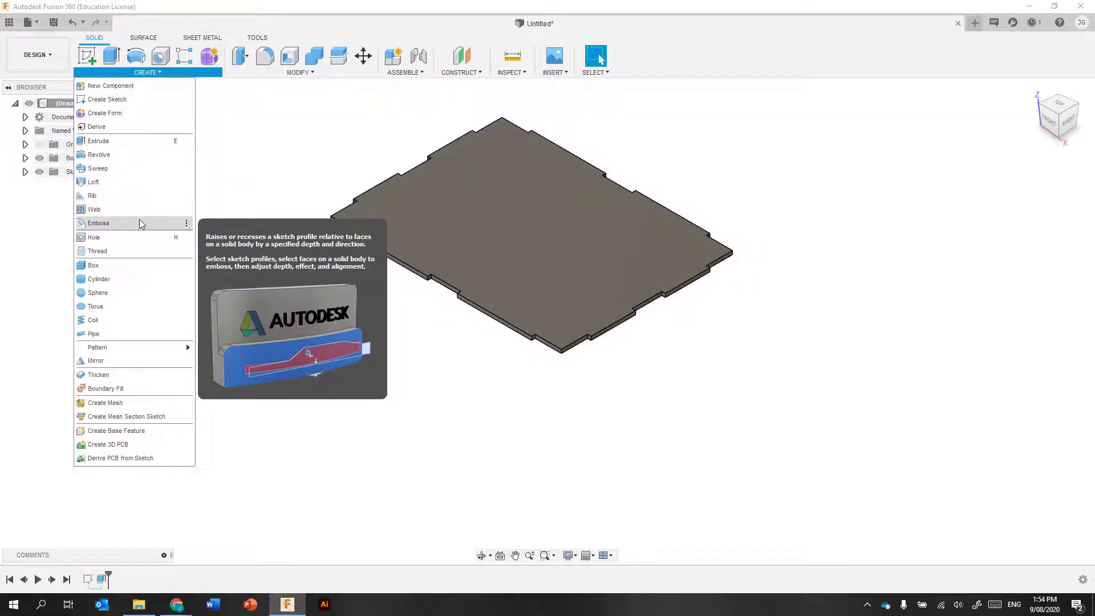
click(117, 360)
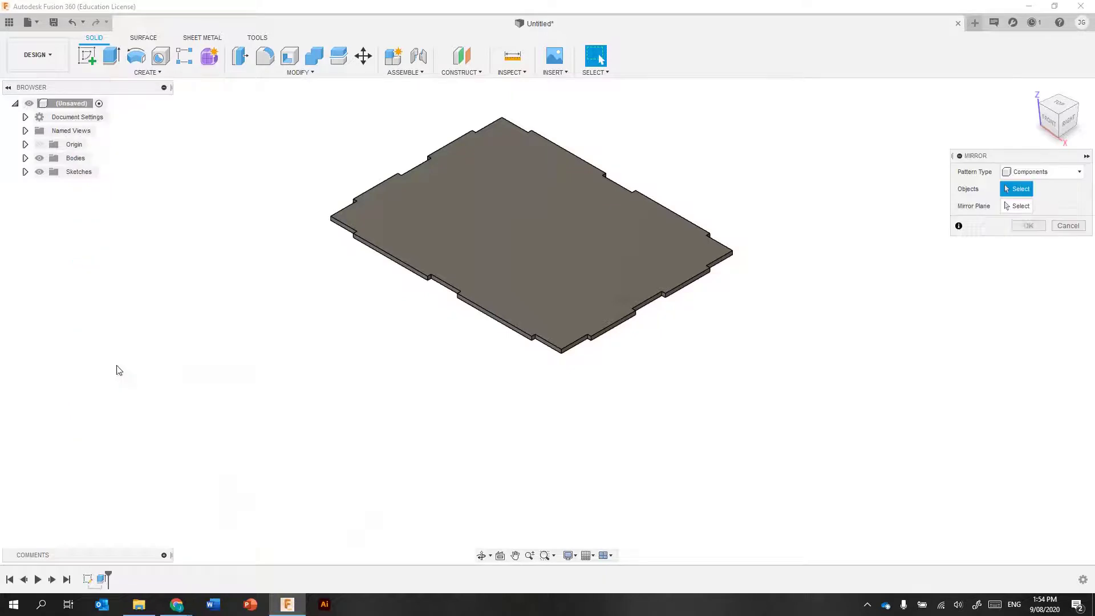
click(1008, 174)
click(1038, 205)
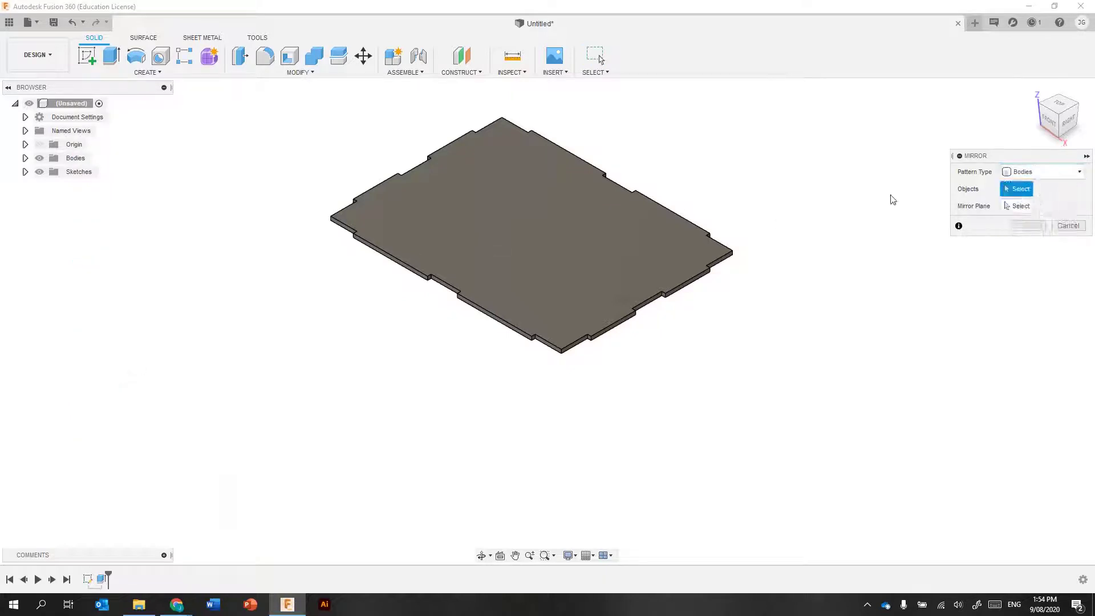
click(577, 206)
click(1015, 207)
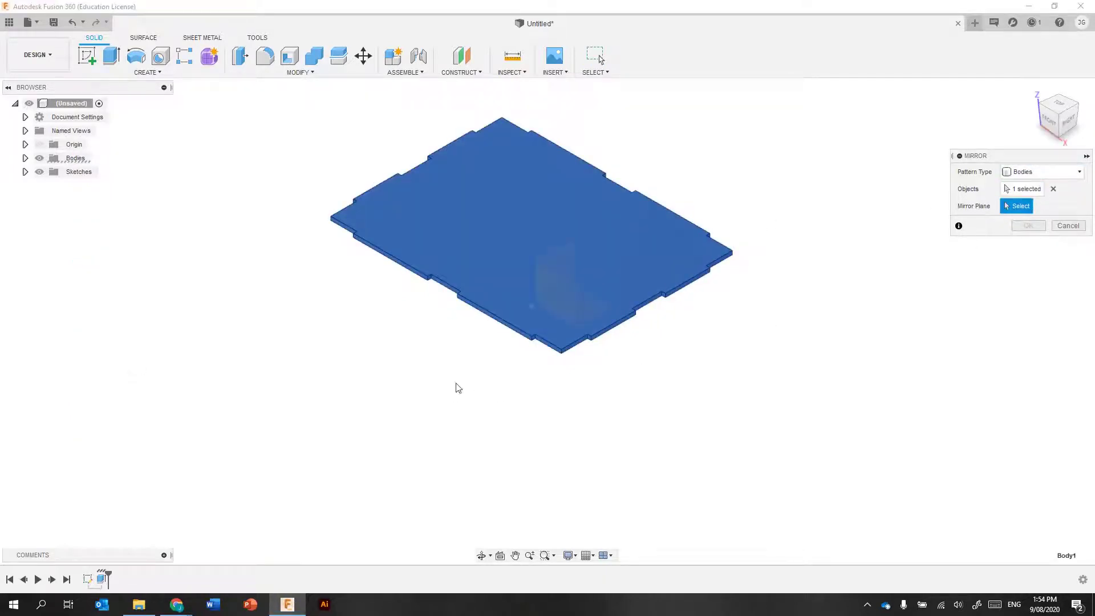
shift+middle_drag(687, 456, 664, 436)
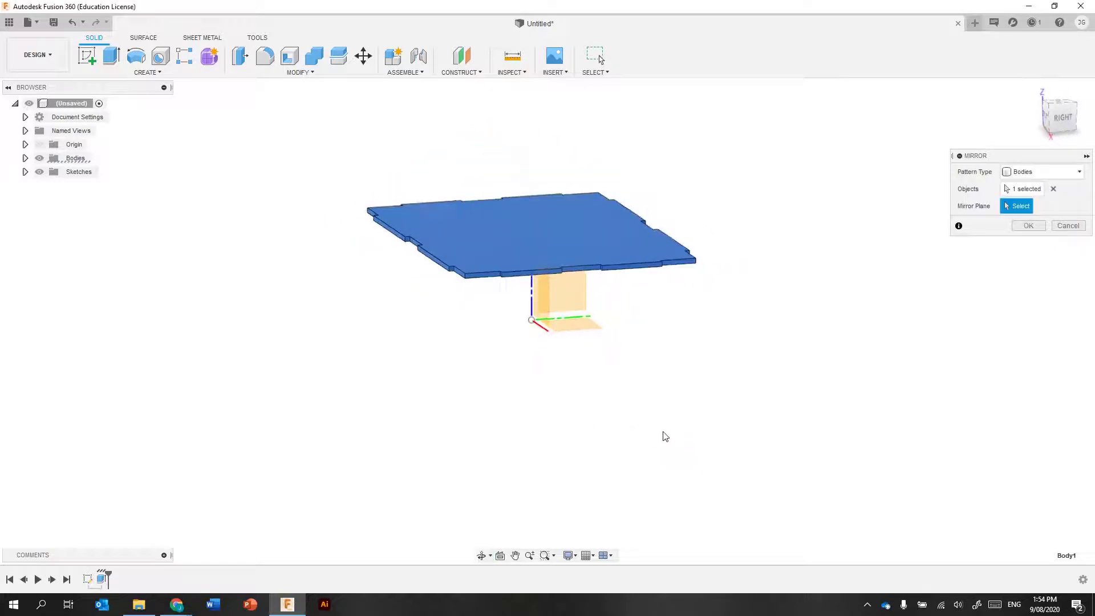
click(590, 326)
click(1028, 226)
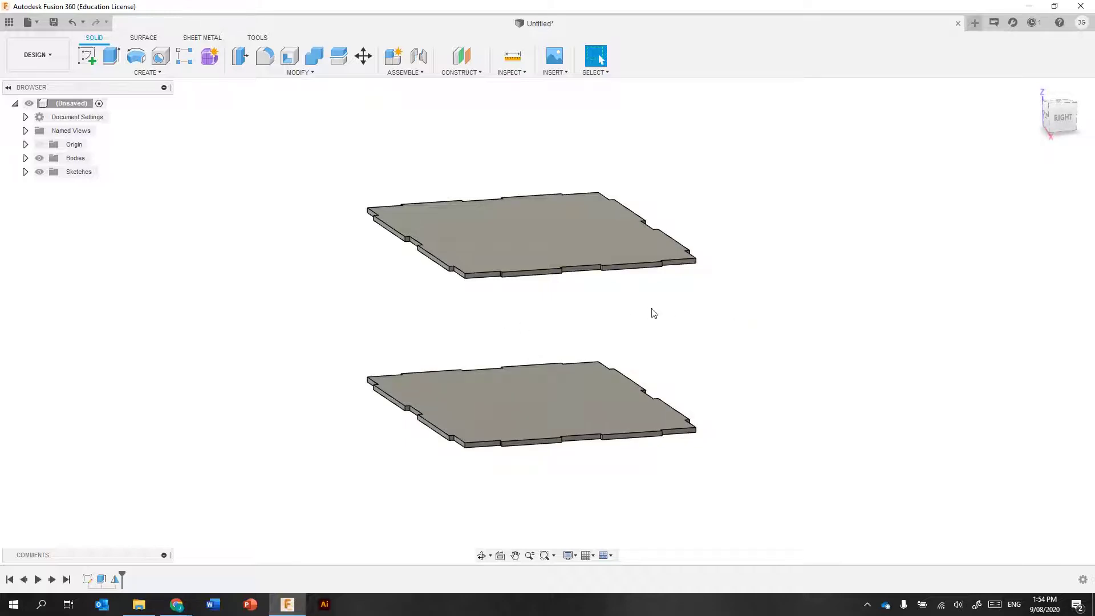
Start a new sketch on the vertical side plane
click(92, 56)
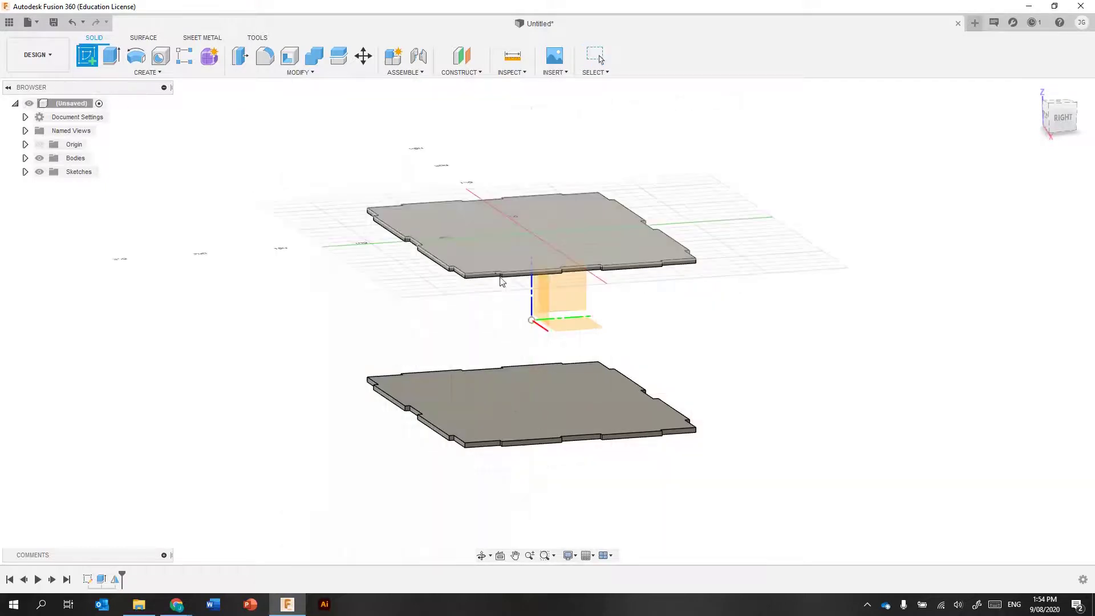
scroll(454, 331, up, 5)
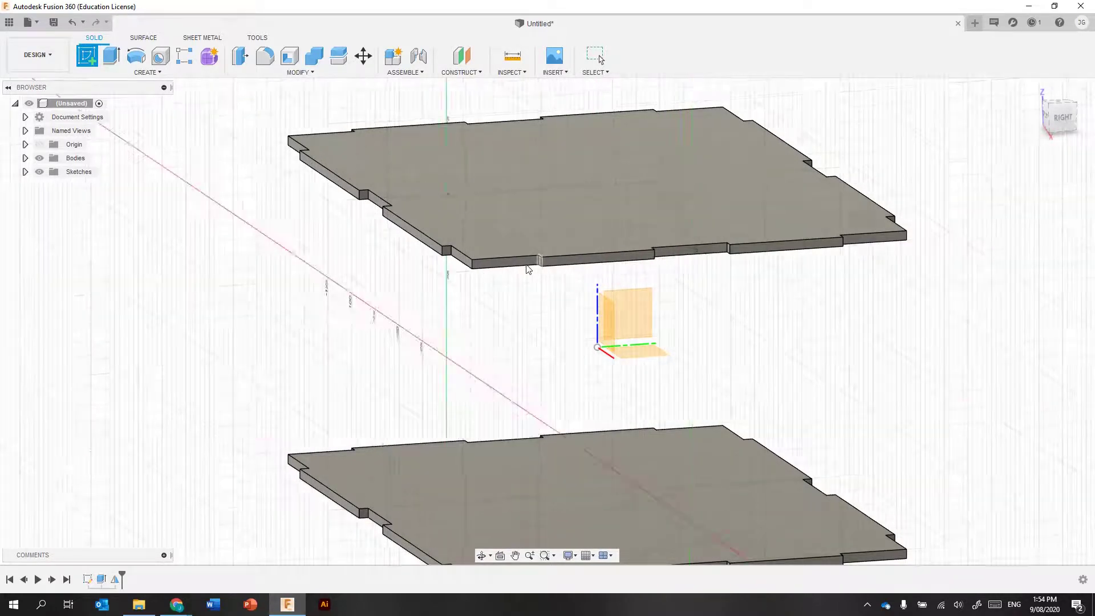
click(526, 263)
Draw a centre rectangle at the origin, 106 mm tall and 150 mm wide
mouse_move(458, 411)
middle_down()
mouse_move(335, 237)
mouse_move(288, 256)
middle_up()
key(r)
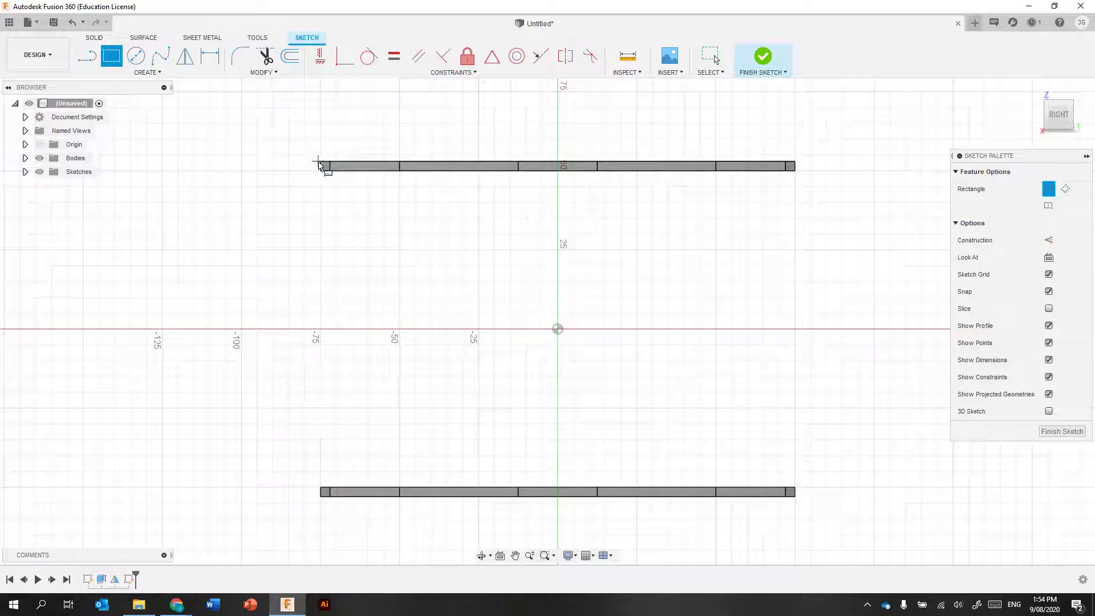
click(167, 73)
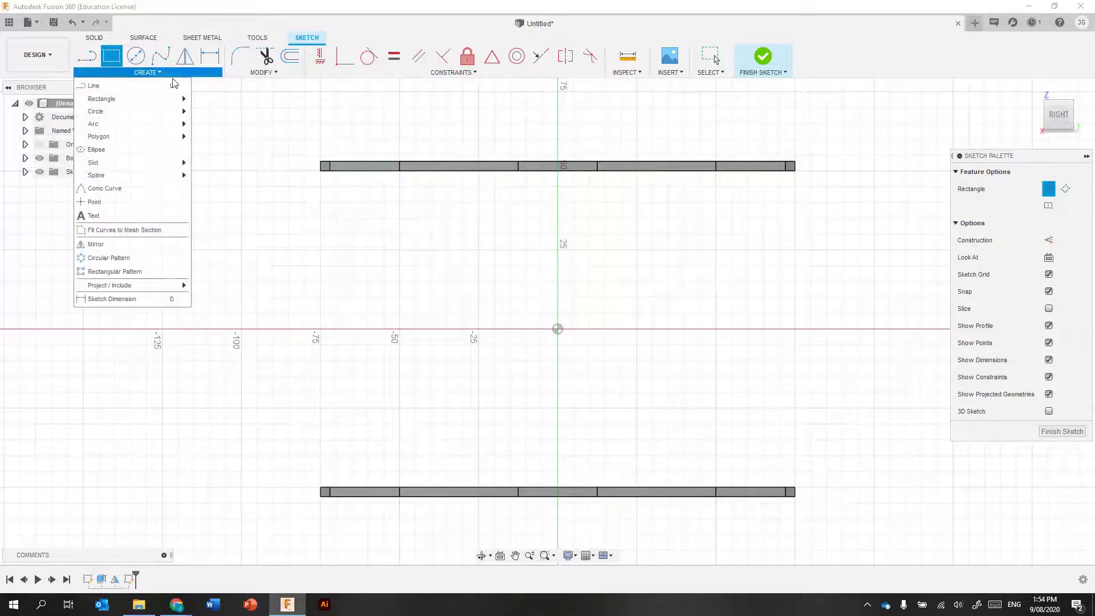
mouse_move(149, 98)
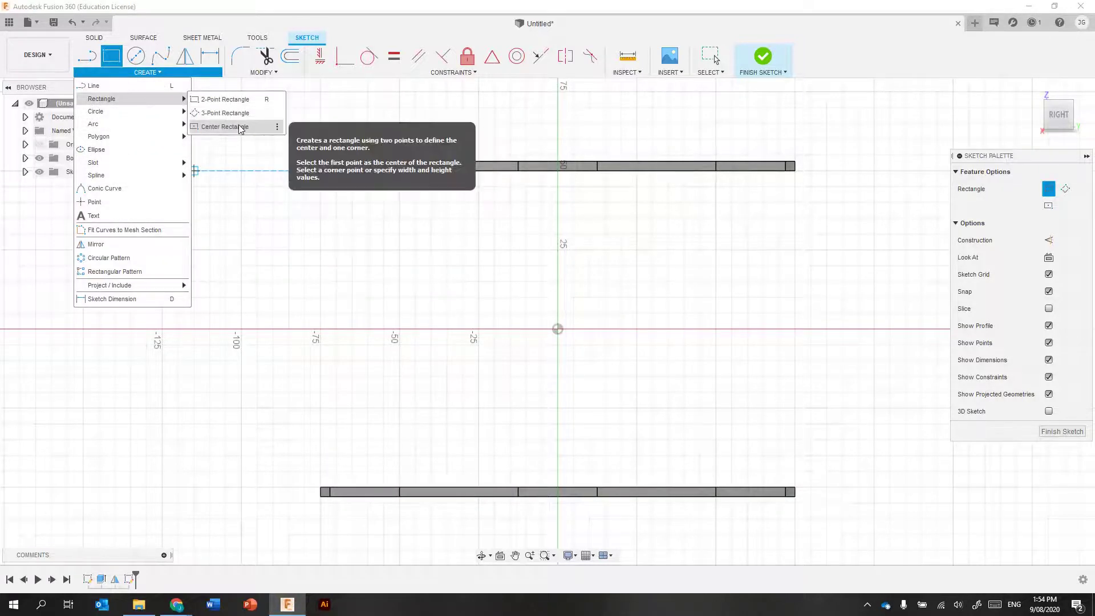
click(240, 127)
click(556, 330)
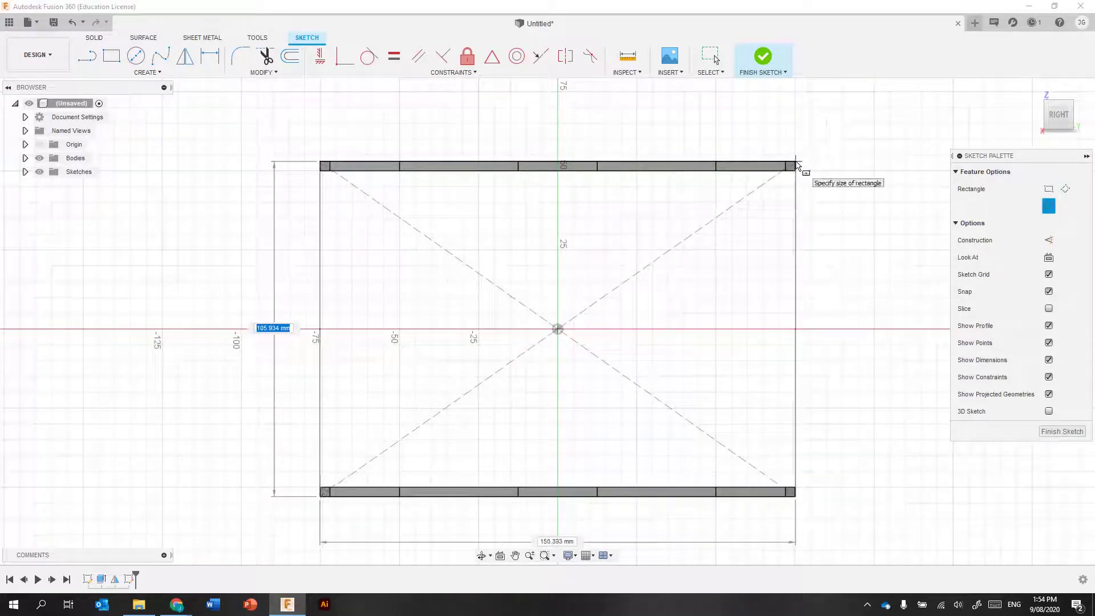
text(106)
key(Tab)
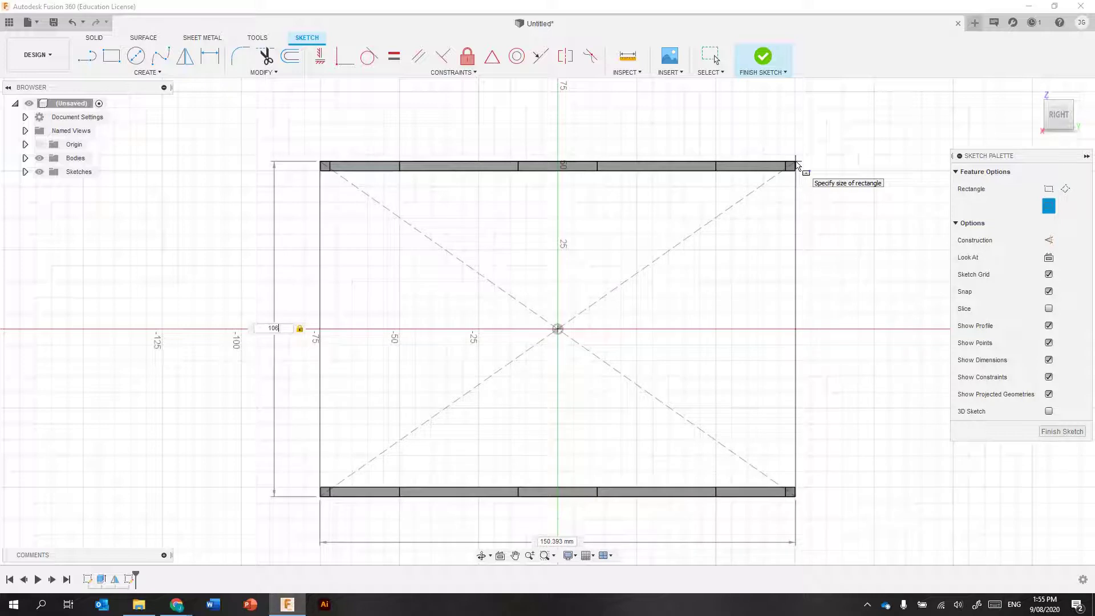
text(150)
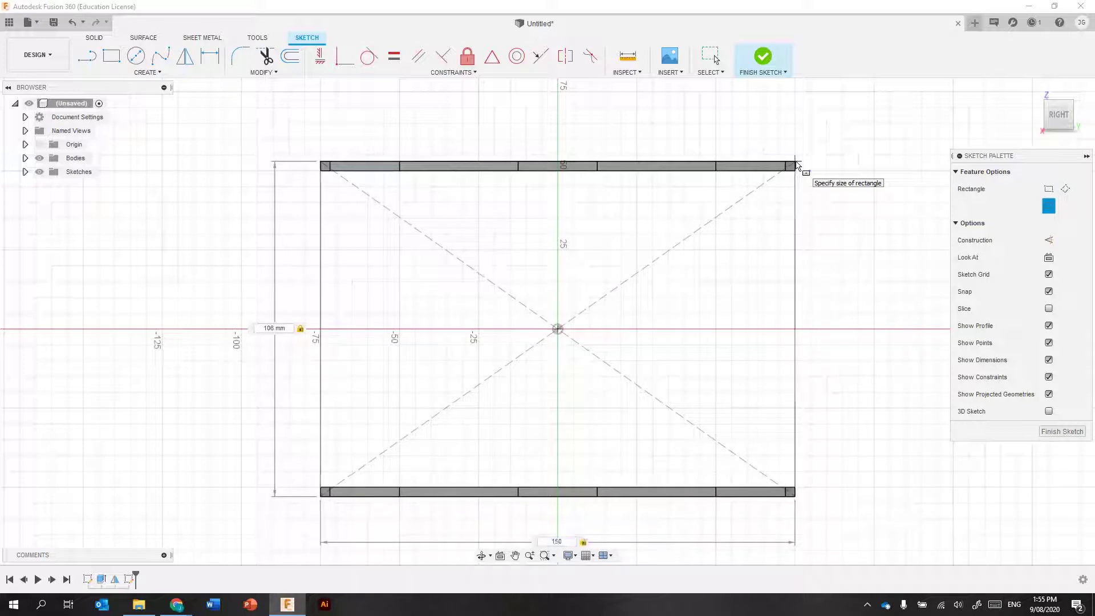
key(Return)
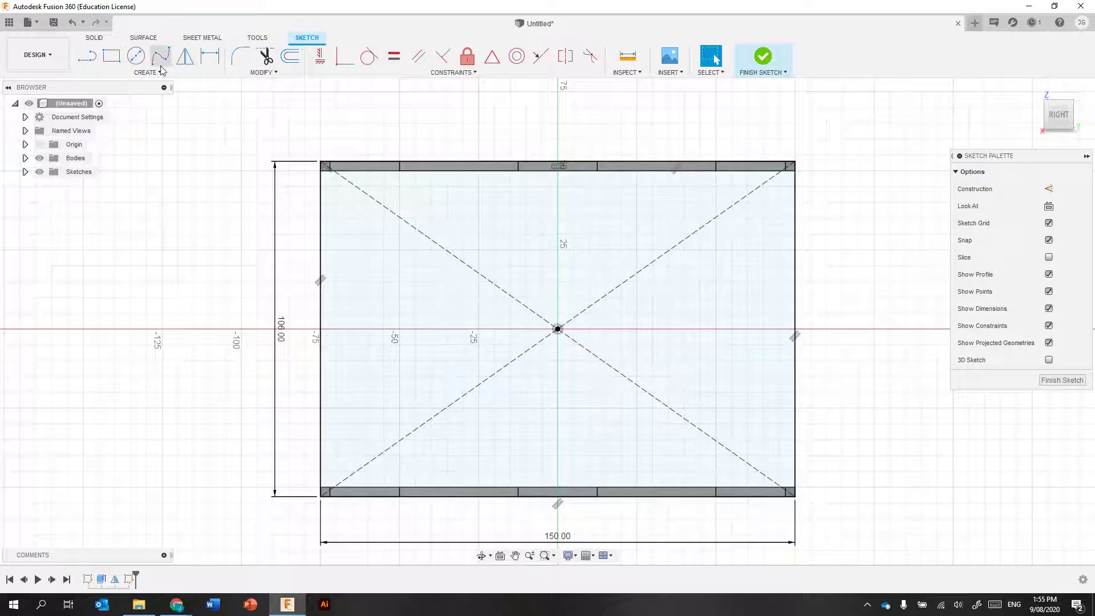
Draw a 2-point slot rectangle near the left edge sized by parameters d3 and d4
click(111, 55)
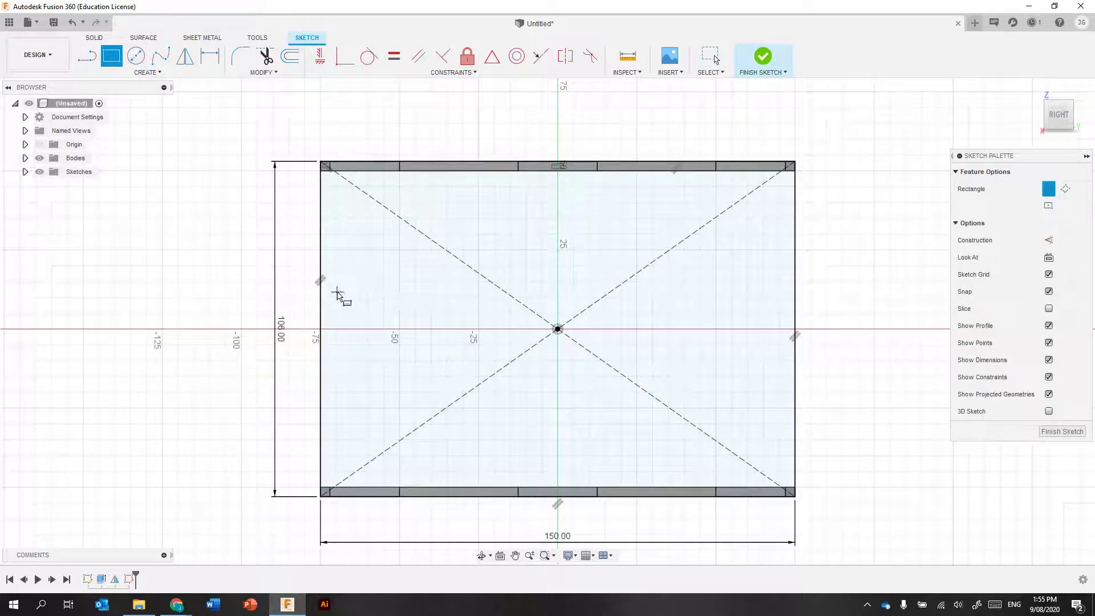
click(334, 293)
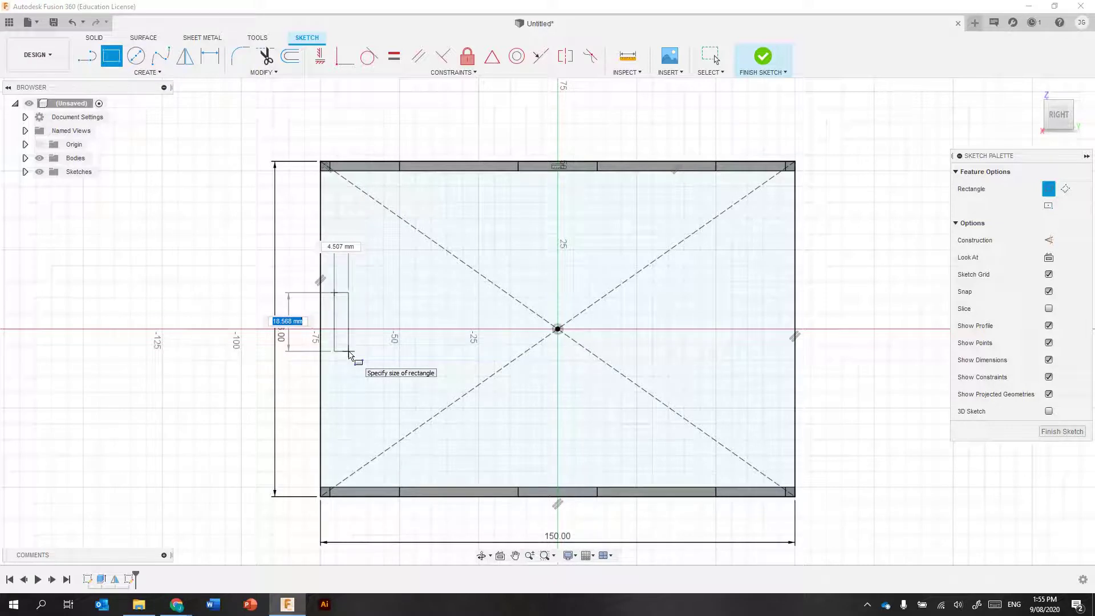
text(d3)
key(Tab)
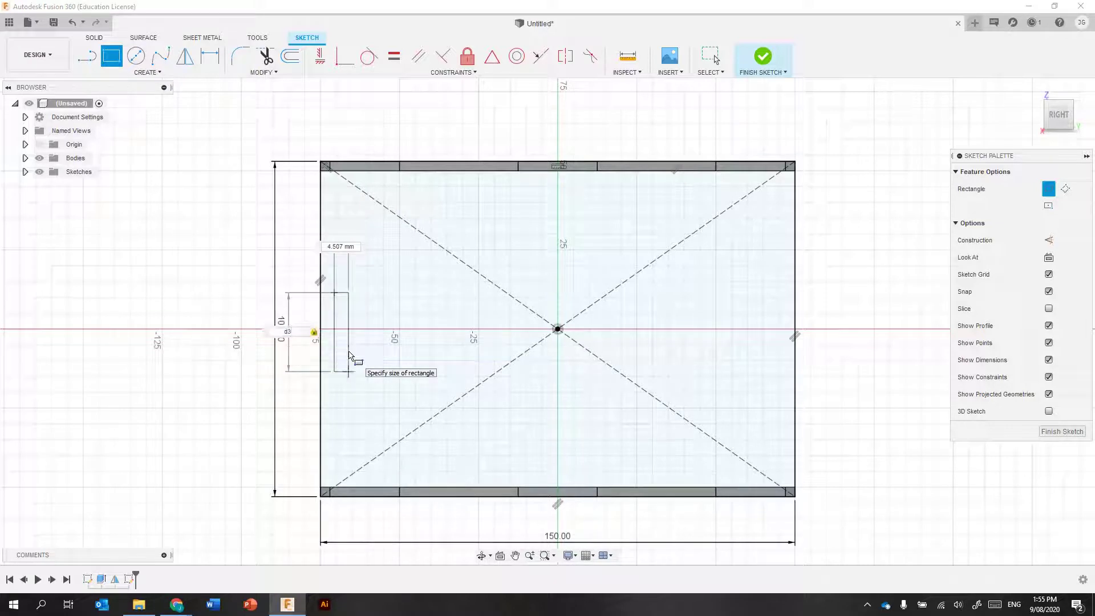
key(Tab)
text(d4)
key(Tab)
key(Return)
key(Escape)
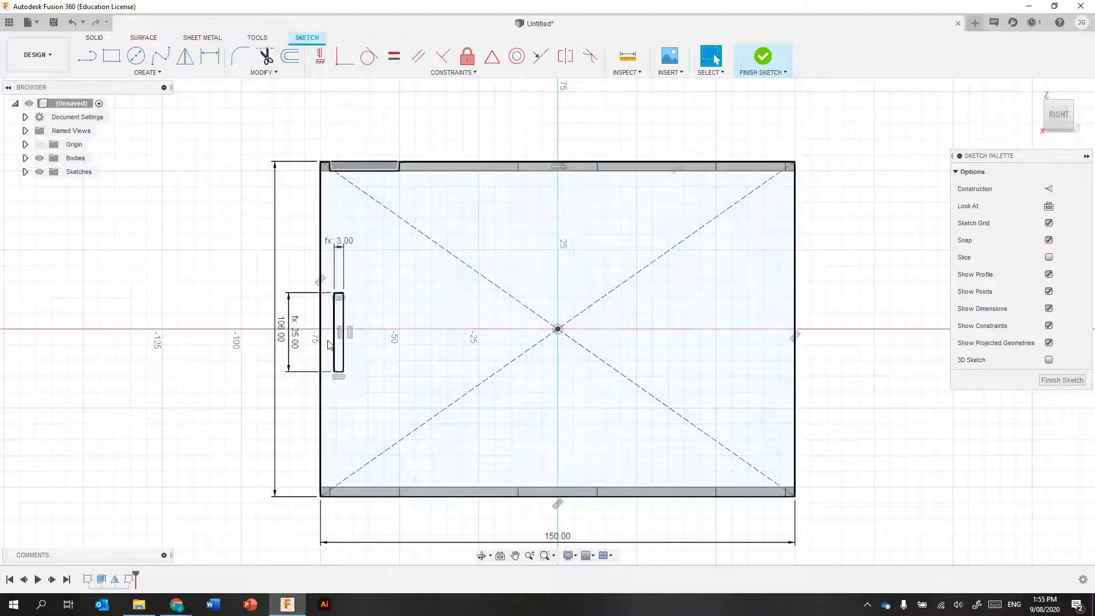
Constrain the slot symmetric about the panel's left edge
double_click(342, 313)
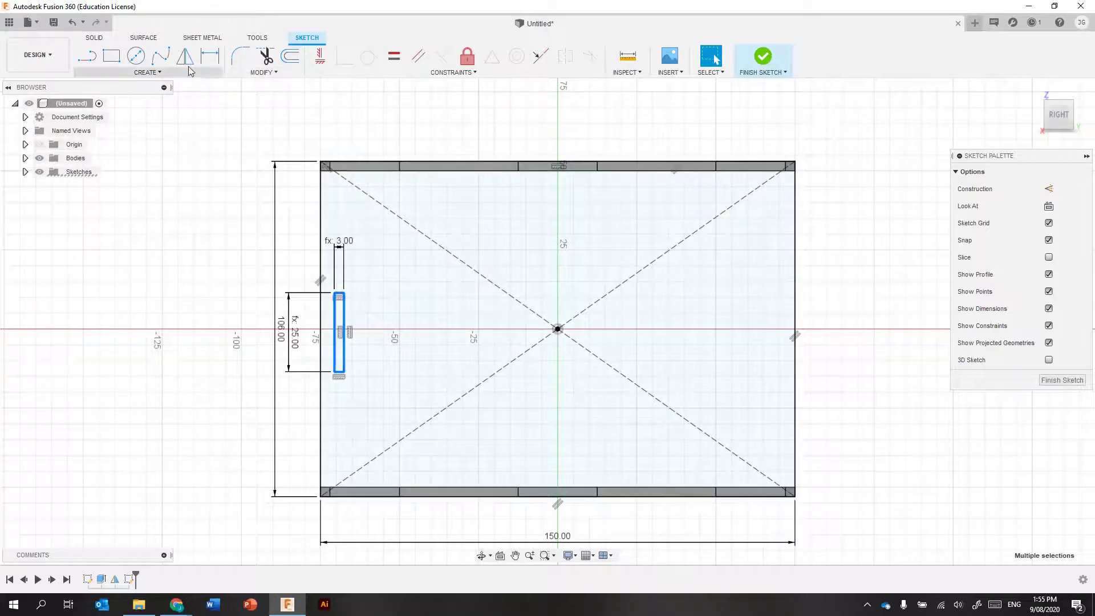
click(200, 258)
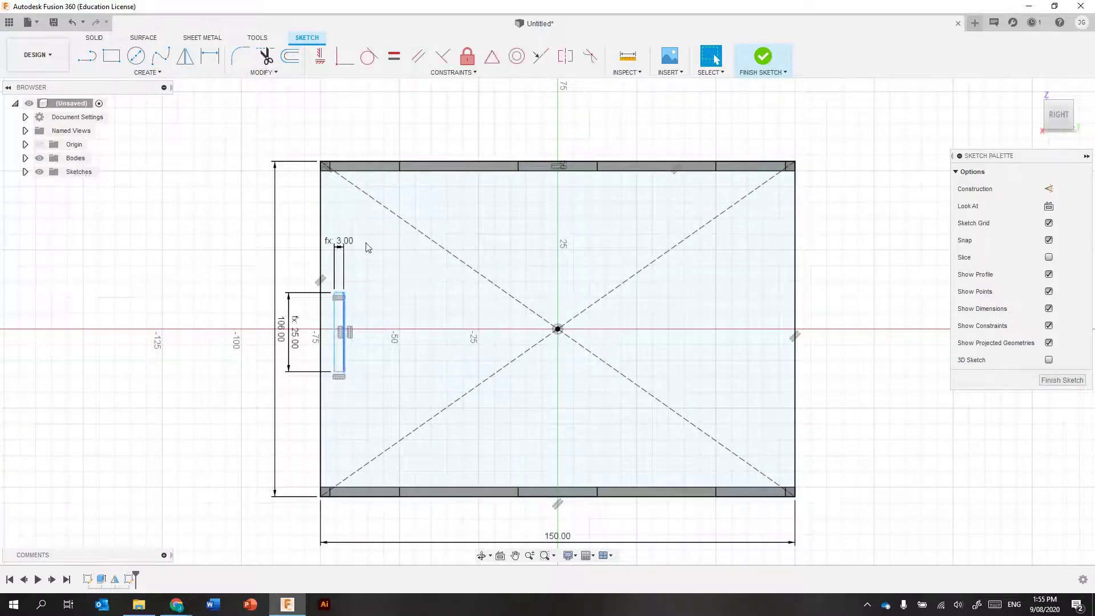
click(491, 56)
click(343, 310)
click(335, 313)
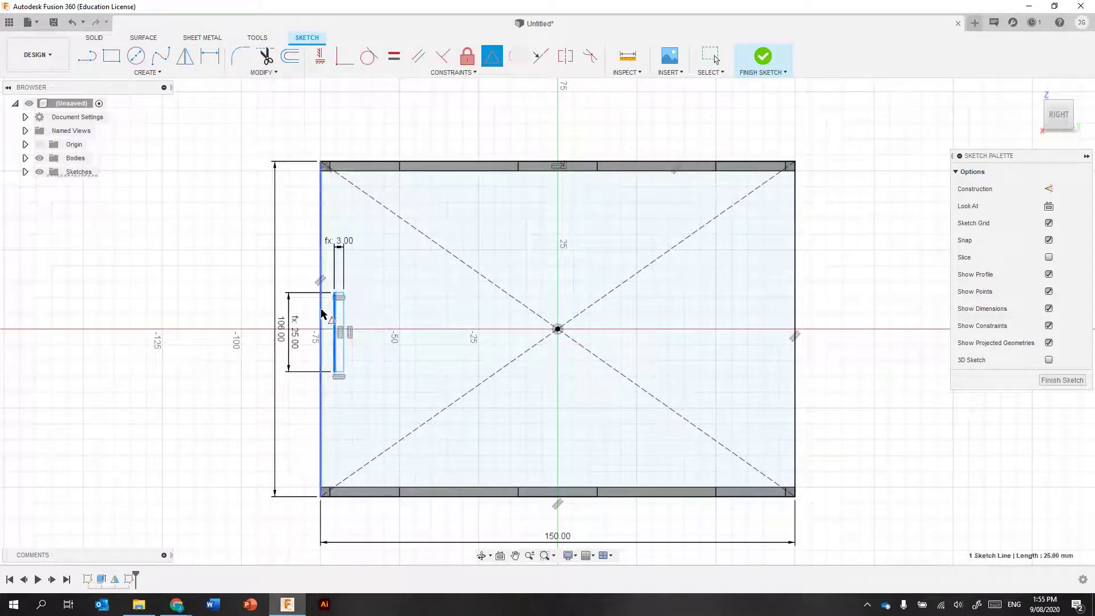
click(320, 313)
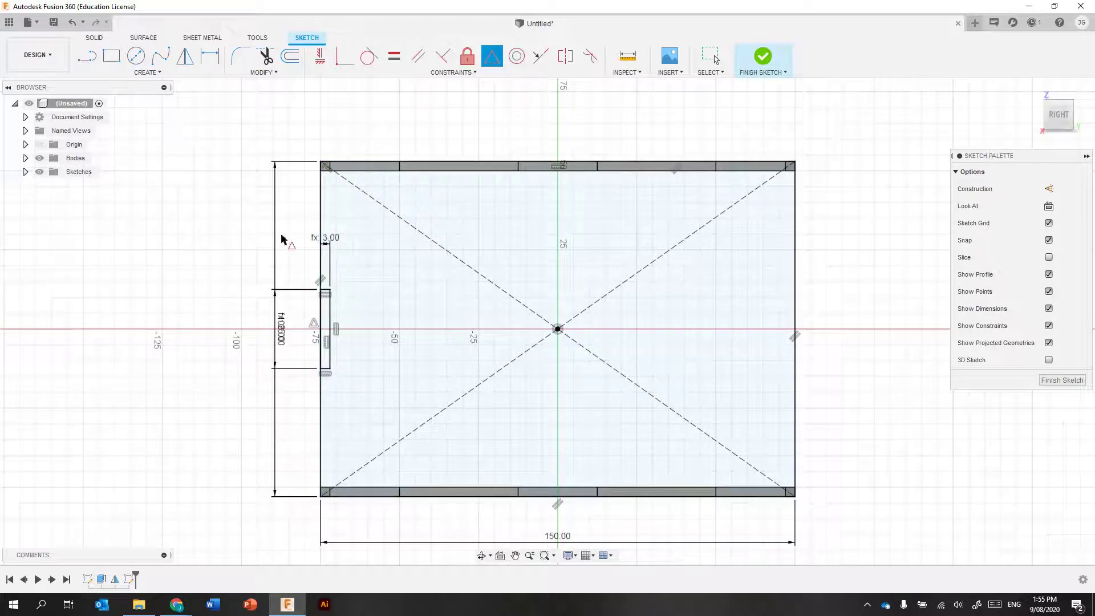
key(Escape)
Draw a short vertical line rising from the sketch centre
key(l)
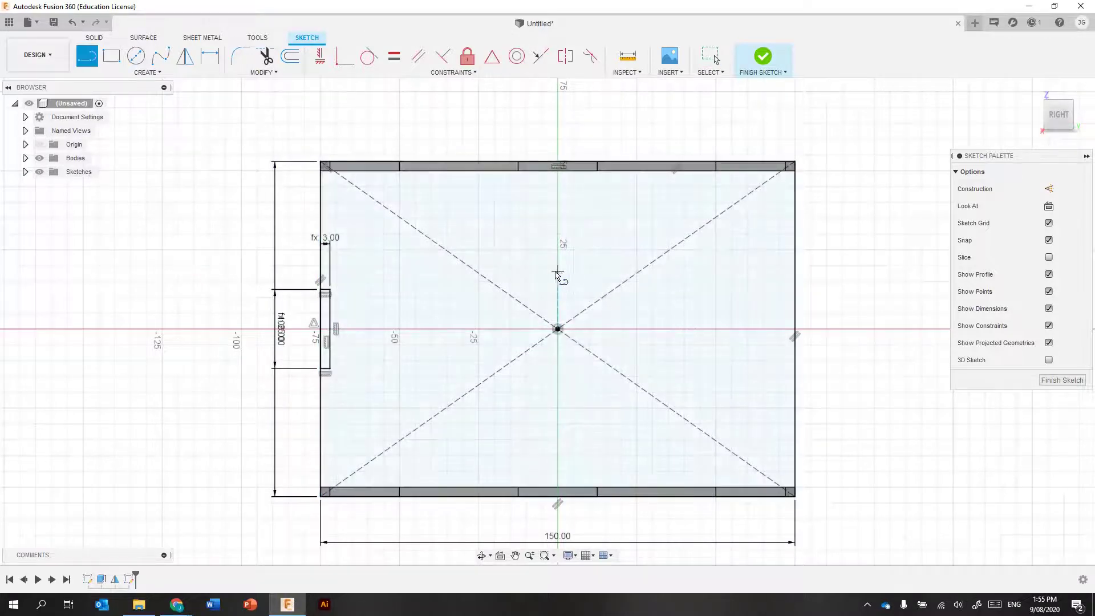
click(557, 329)
click(558, 272)
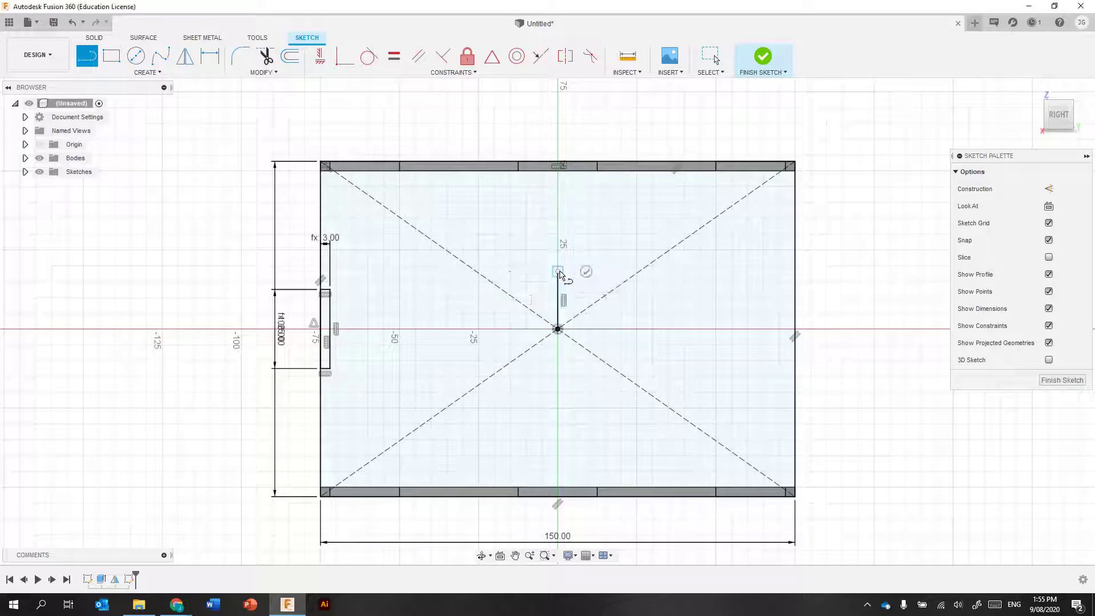
key(Escape)
Mirror the left slot's four lines across the vertical centre line onto the right edge
click(185, 55)
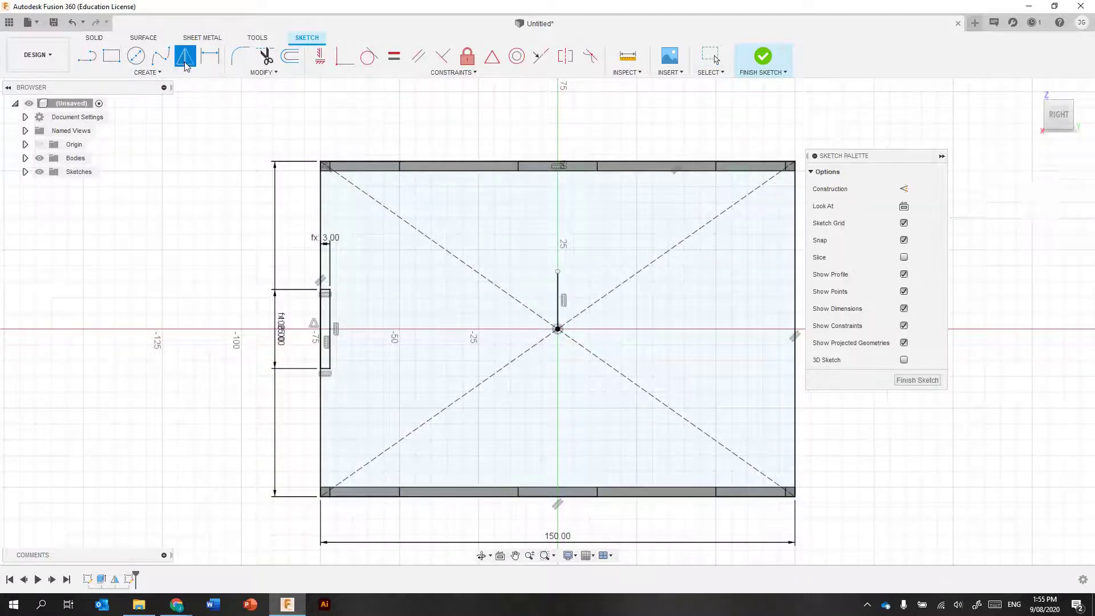
double_click(333, 307)
click(1010, 188)
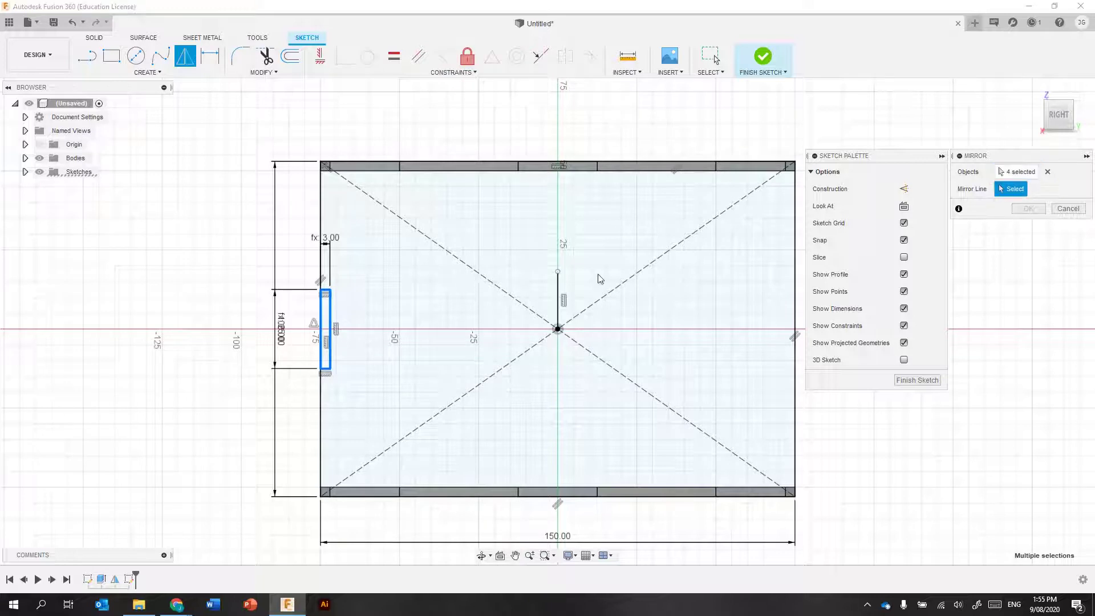
click(558, 294)
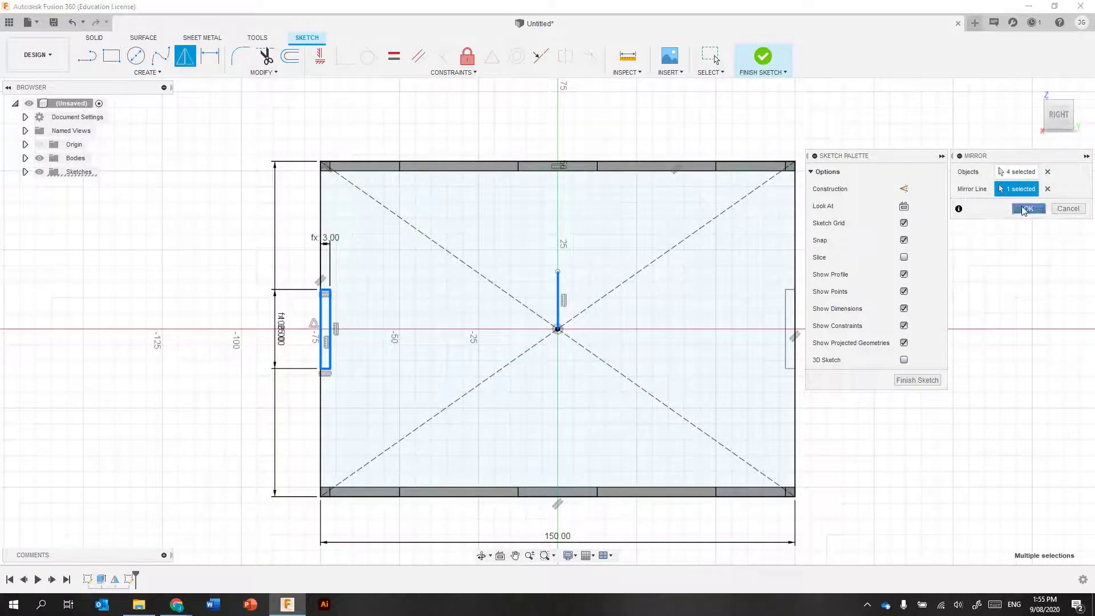
click(1027, 208)
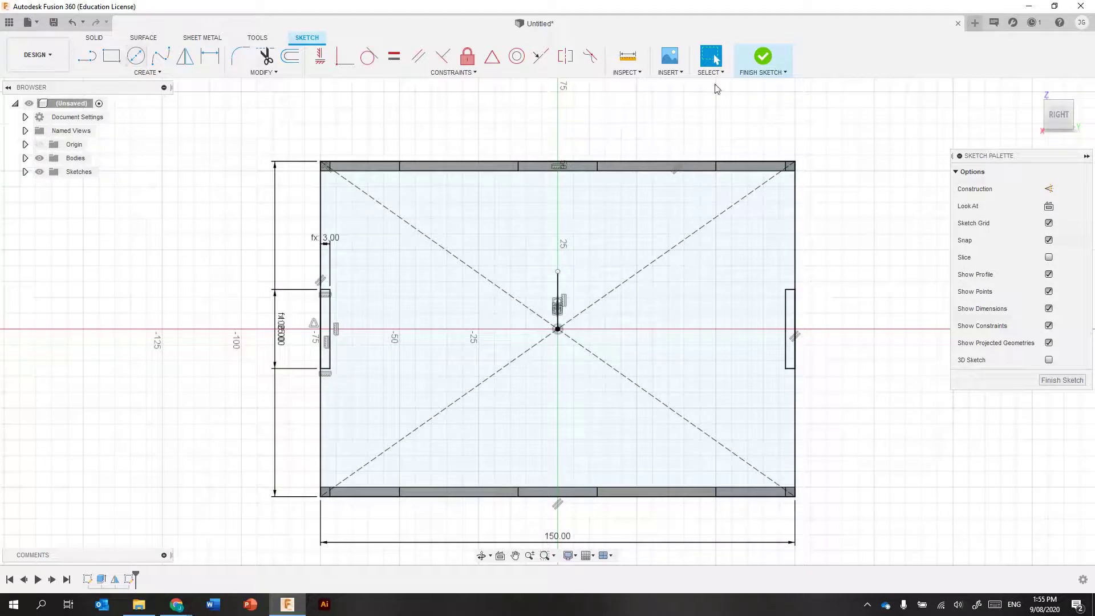
Finish the sketch and extrude the panel and tab profiles 3 mm as a new body
click(762, 57)
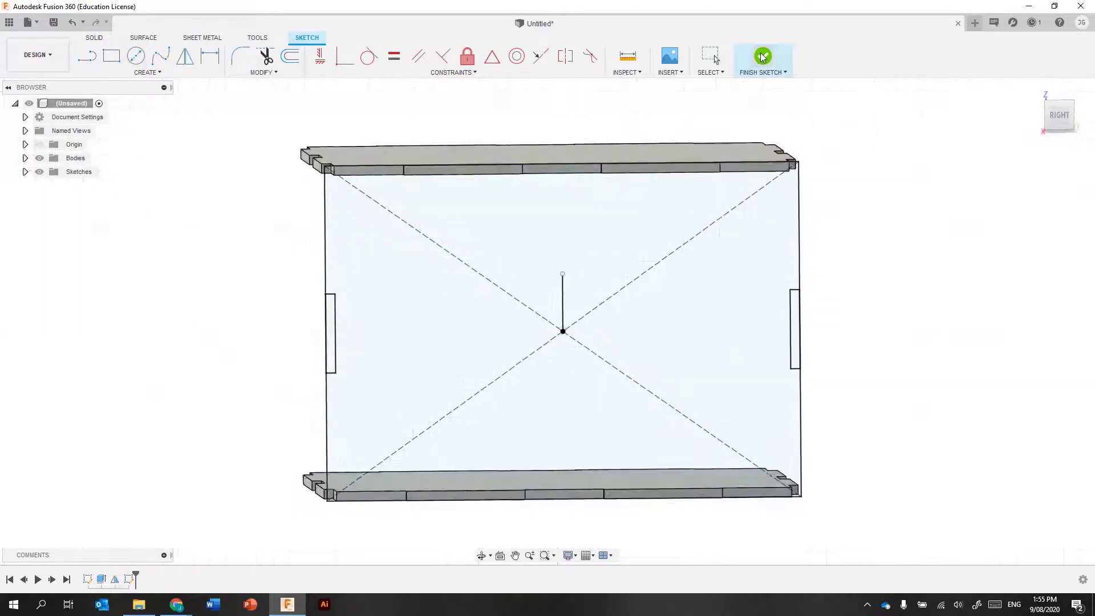
drag(332, 311, 330, 260)
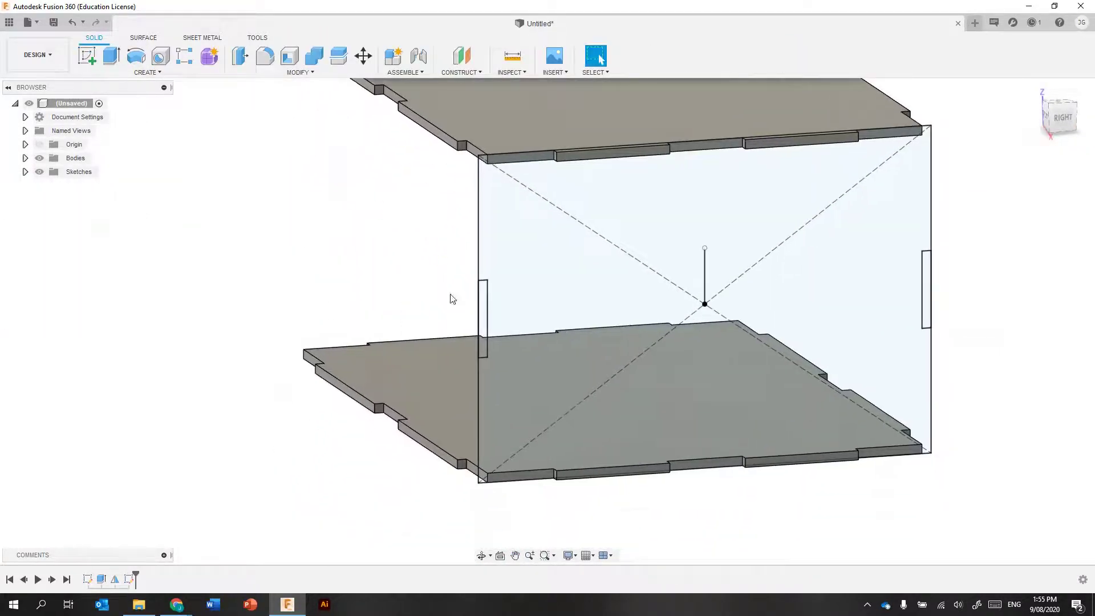
key(Escape)
key(e)
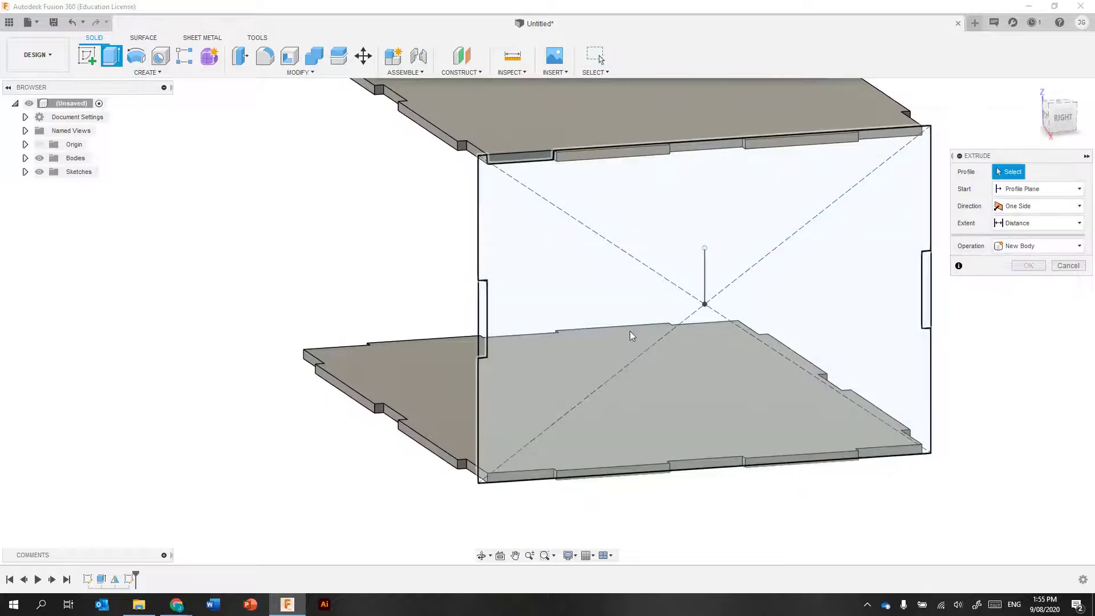
click(630, 331)
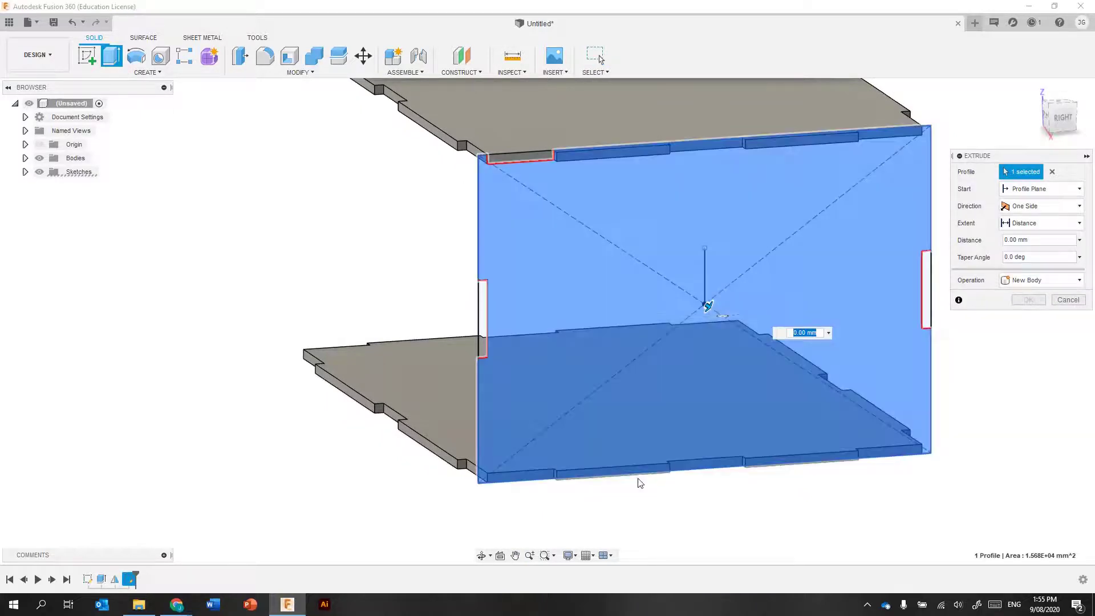
click(536, 156)
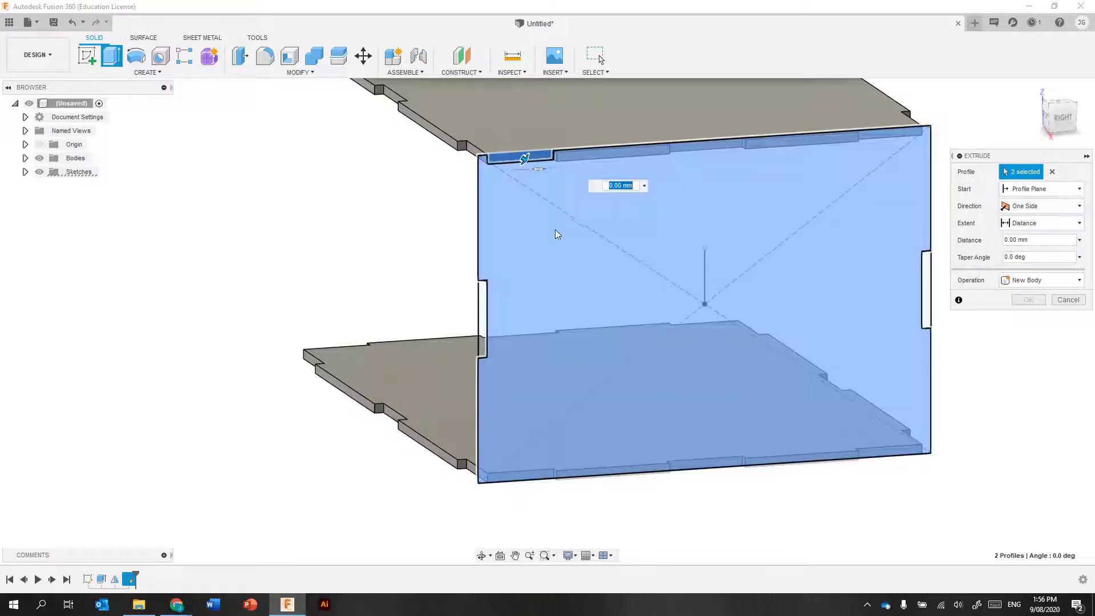
text(3)
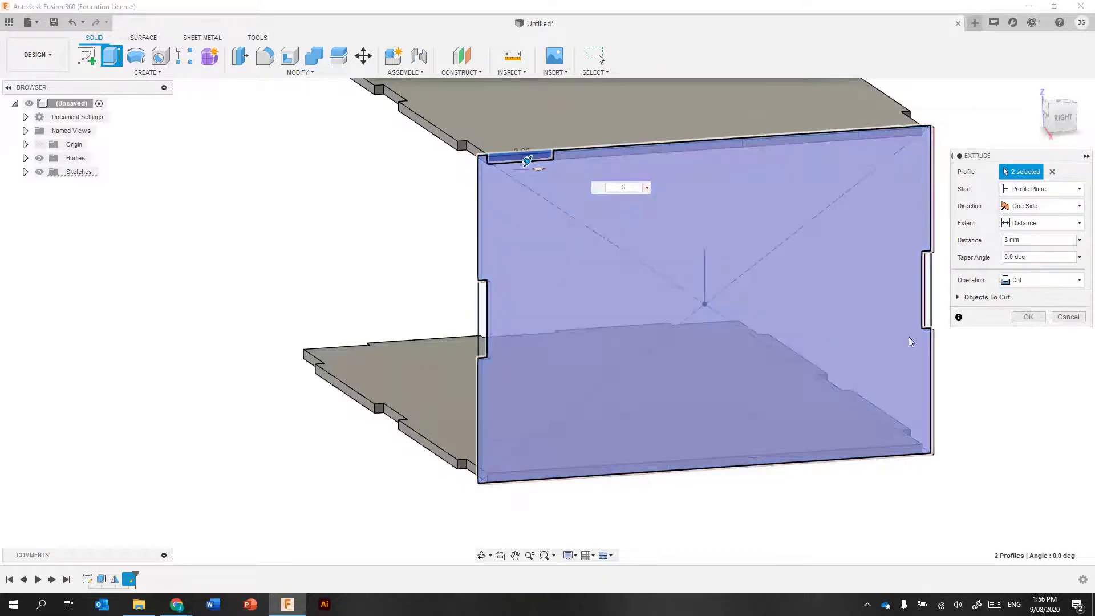
click(1049, 280)
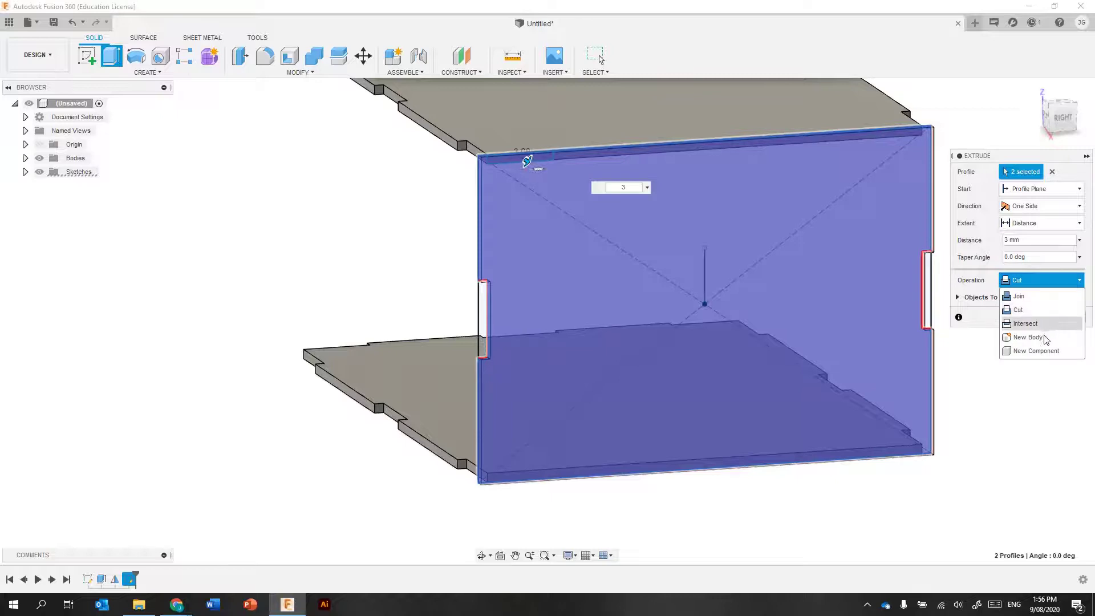
click(1026, 337)
click(1032, 301)
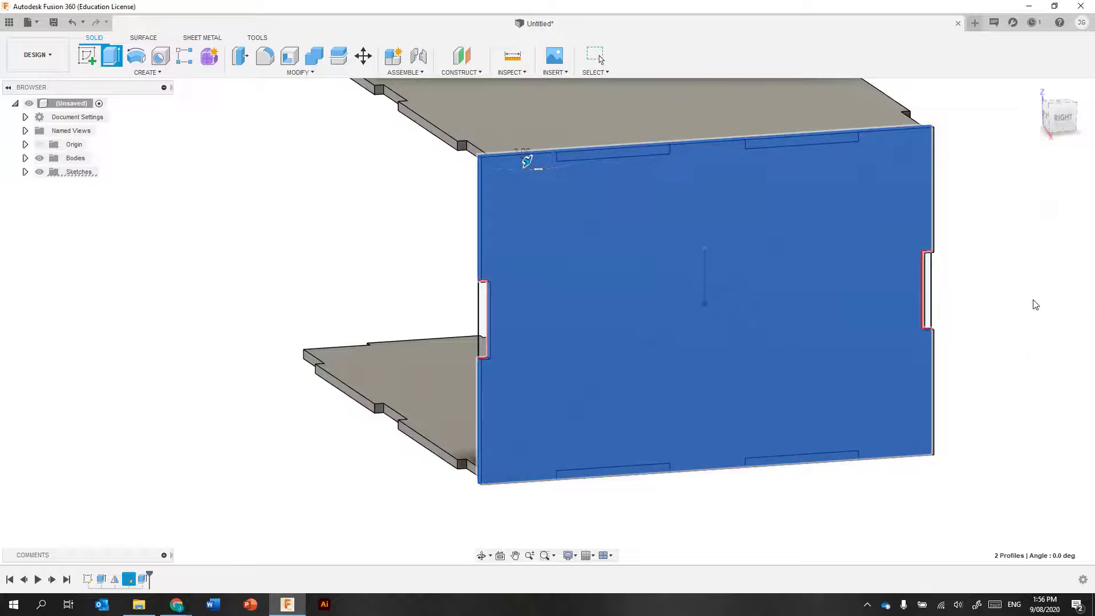
scroll(1020, 319, down, 2)
mouse_move(399, 389)
shift+middle_down()
mouse_move(386, 406)
mouse_move(434, 383)
shift+middle_up()
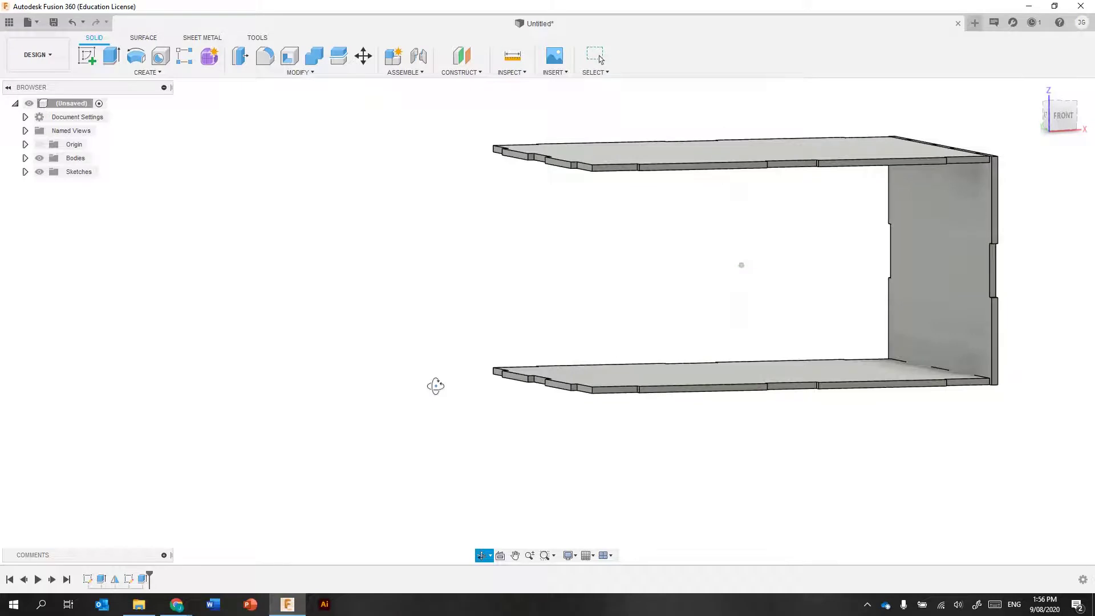
Mirror the side panel body across the central origin plane to form the opposite wall
click(162, 70)
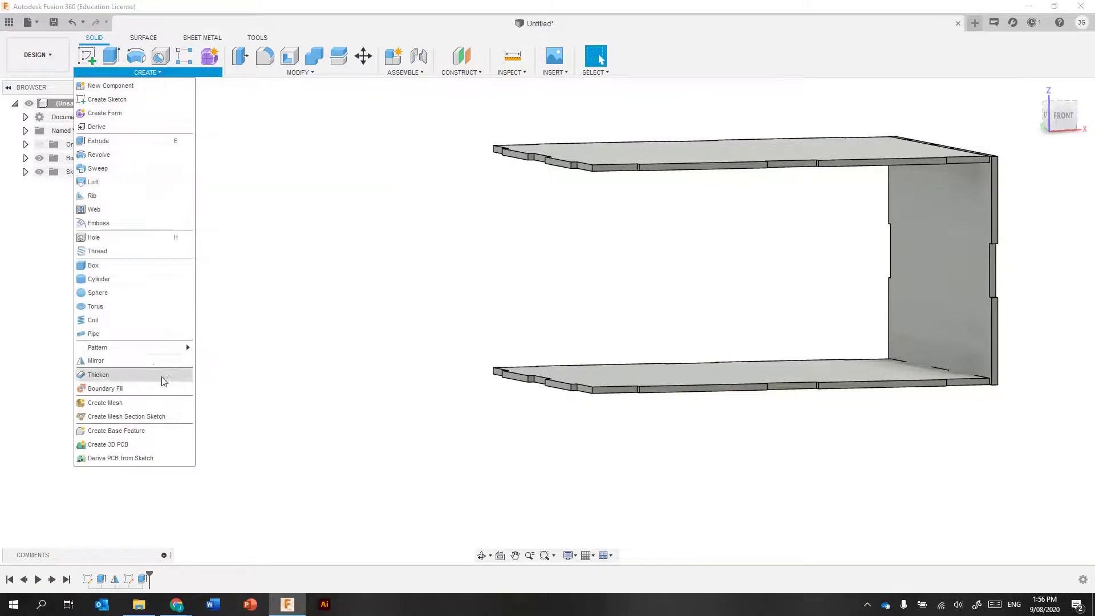
click(153, 360)
click(954, 259)
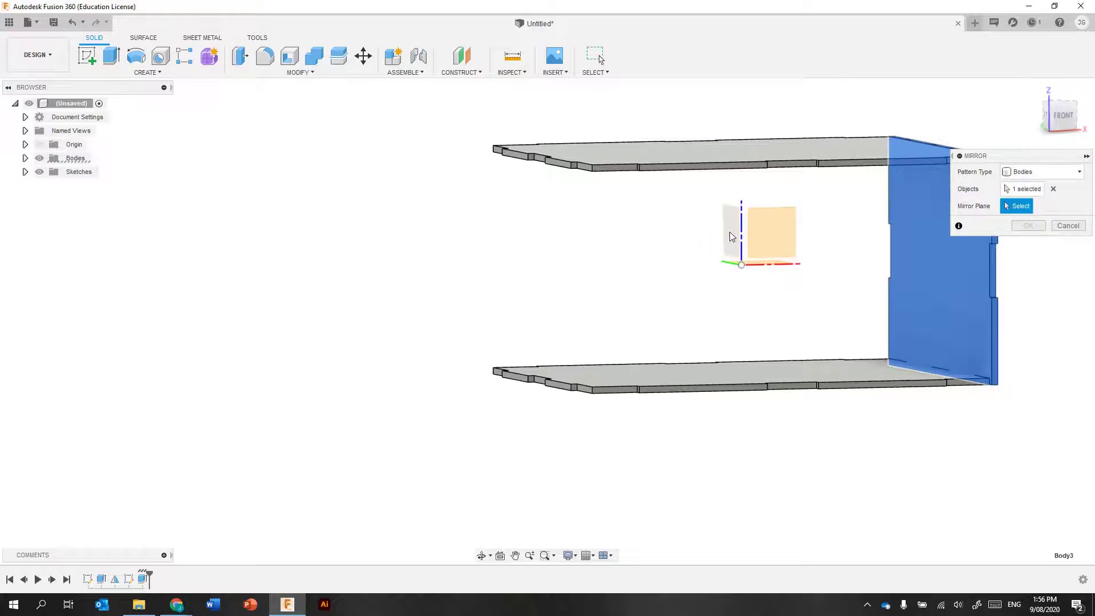
click(729, 233)
click(1026, 226)
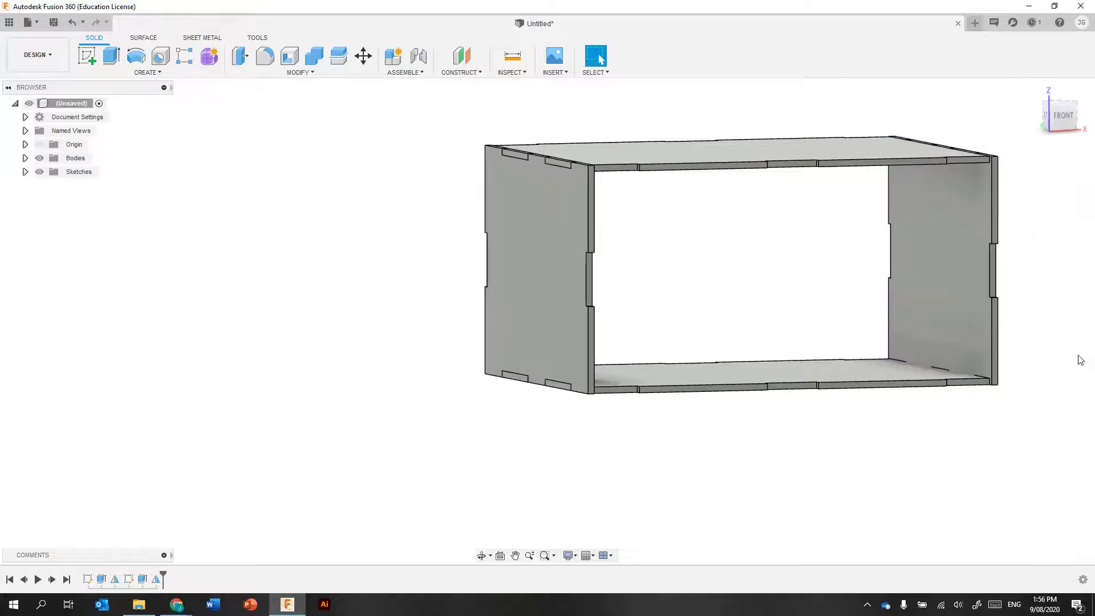
shift+middle_drag(1028, 427, 984, 433)
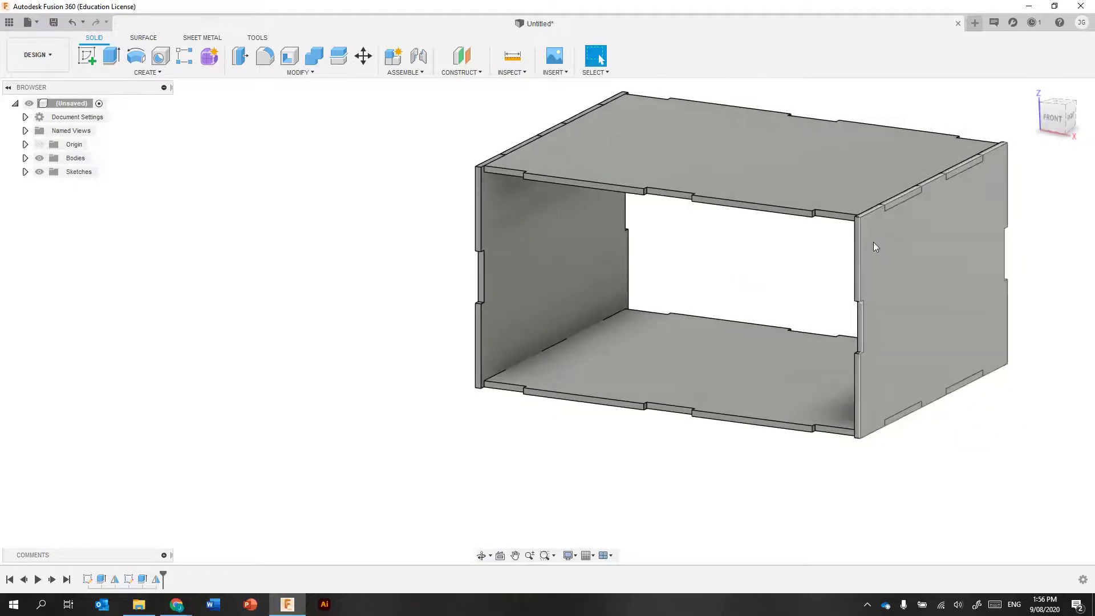
scroll(897, 197, up, 3)
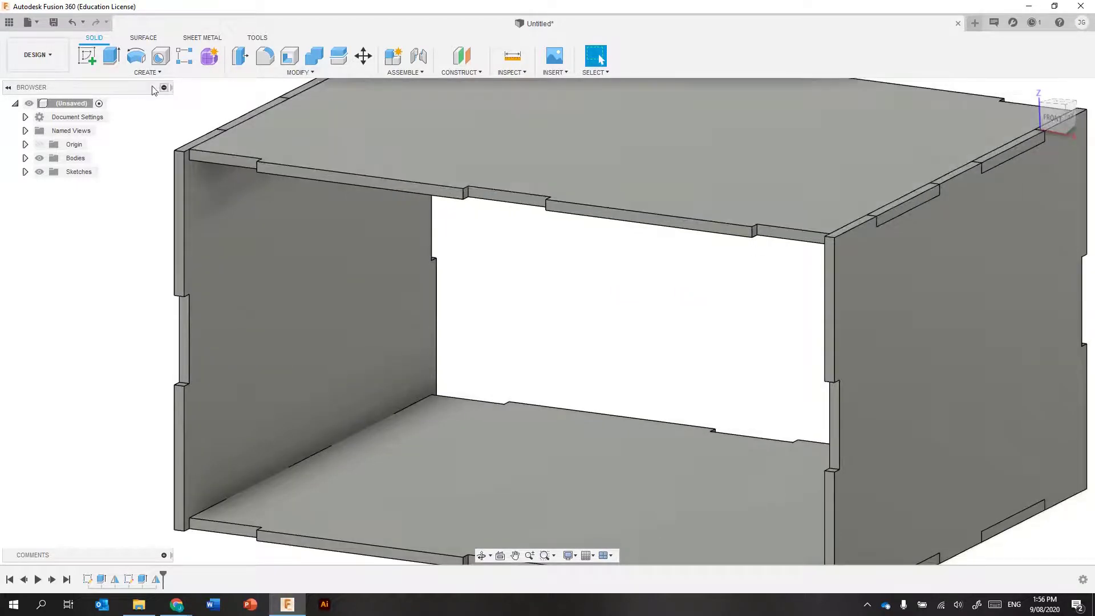
Rename Body1, Body2 and Body3 to top, bottom and right in the Browser
click(26, 158)
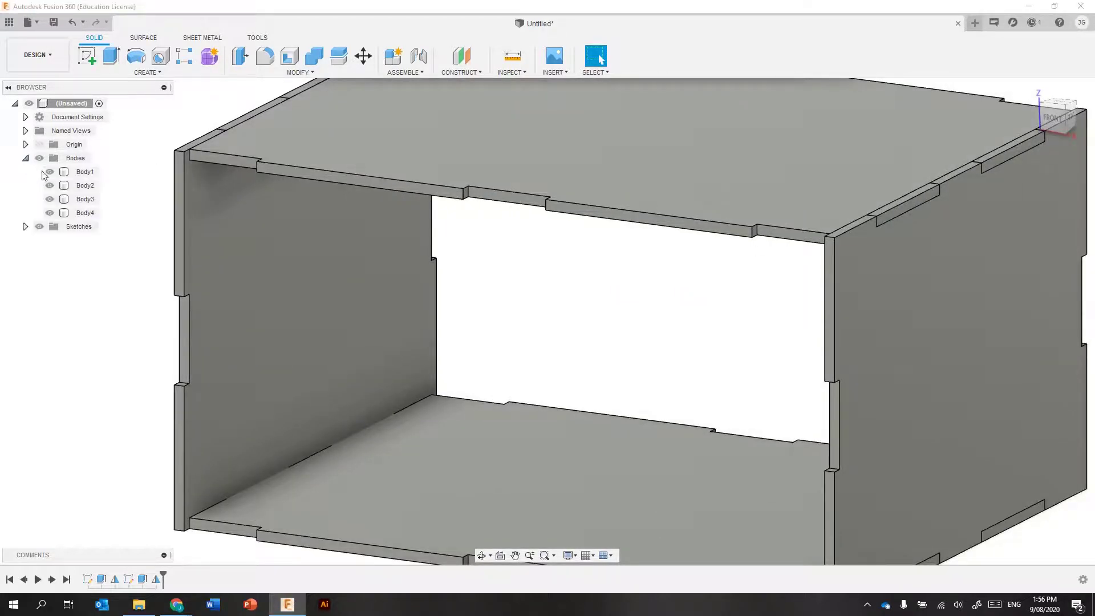
double_click(85, 172)
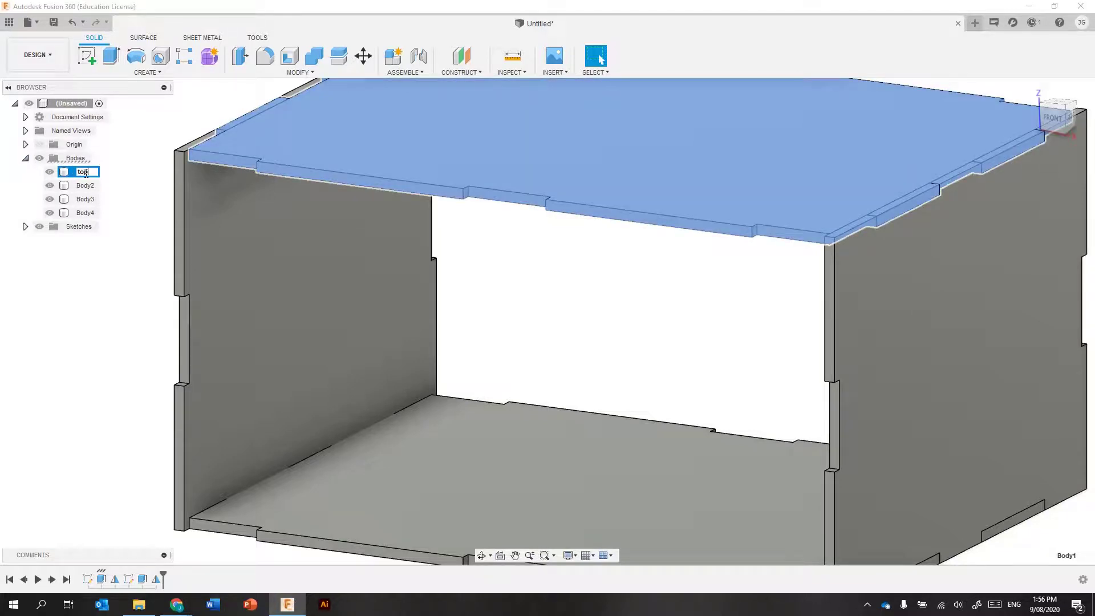
key(Return)
click(86, 186)
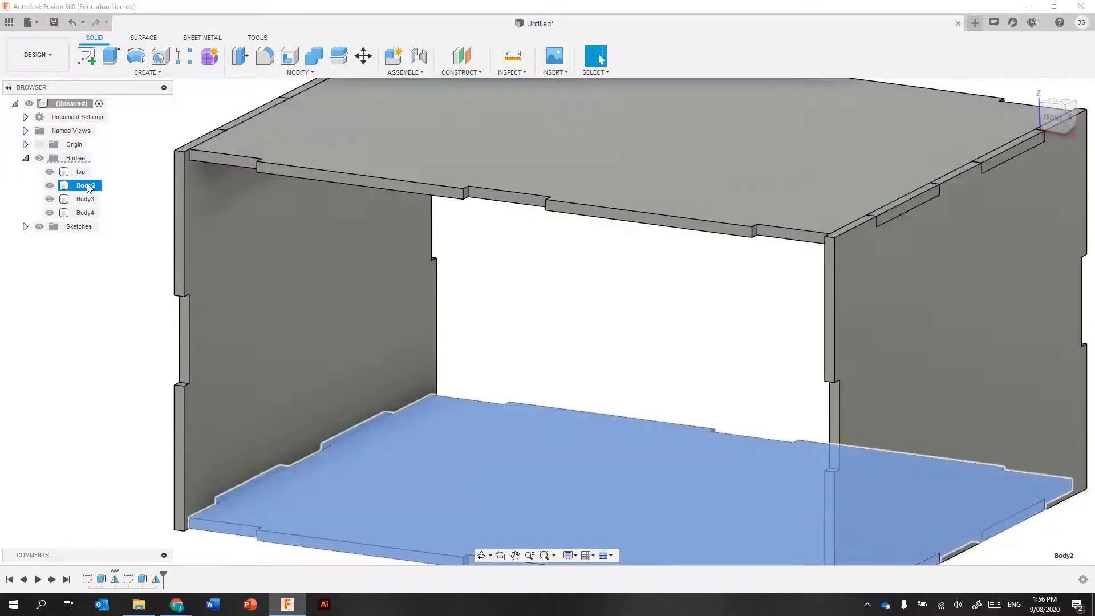
double_click(87, 187)
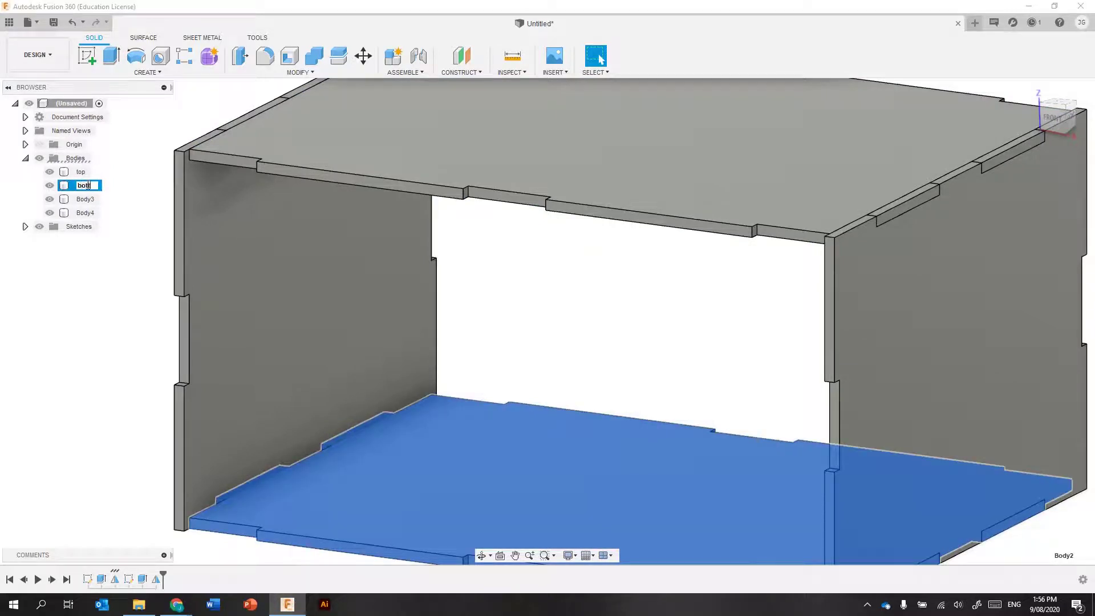
text(bottom)
key(Return)
click(85, 199)
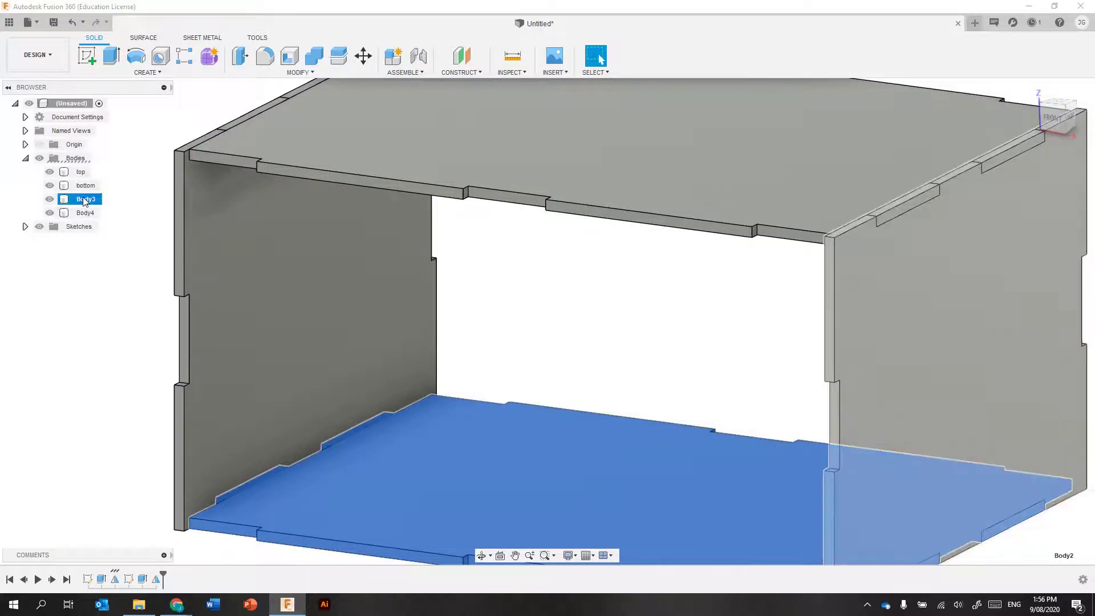
double_click(85, 199)
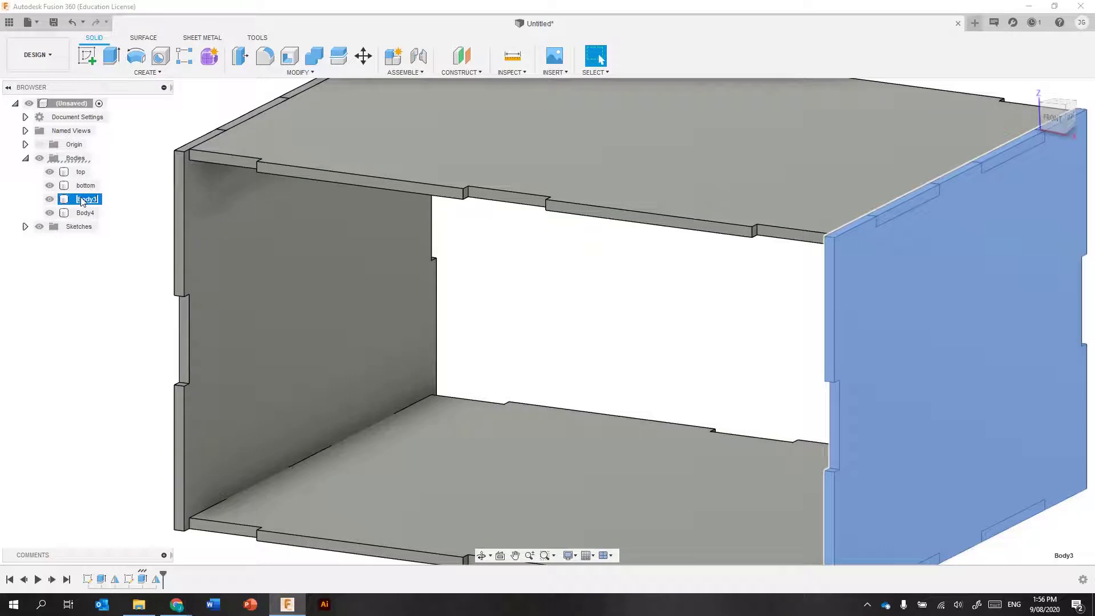
key(Return)
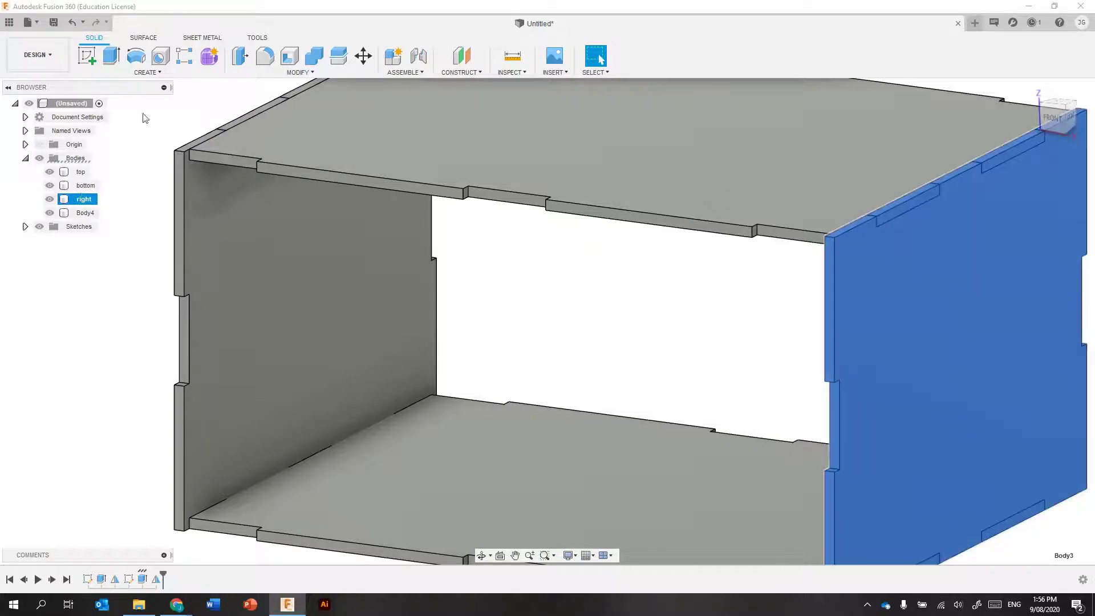
Combine-cut the top and bottom plates out of the right side panel
click(314, 56)
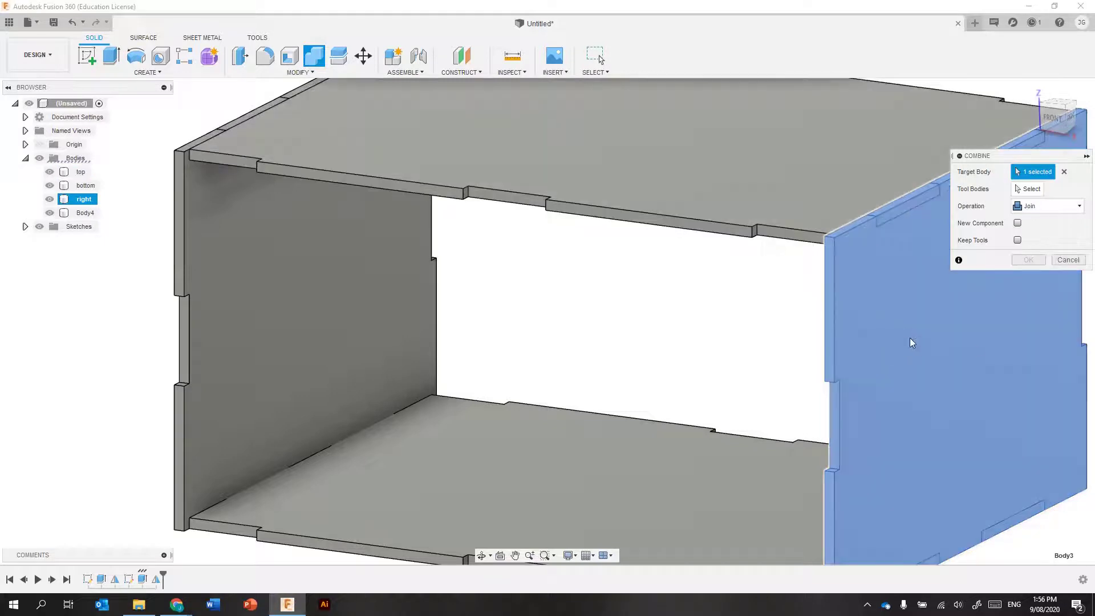
middle_drag(728, 303, 705, 273)
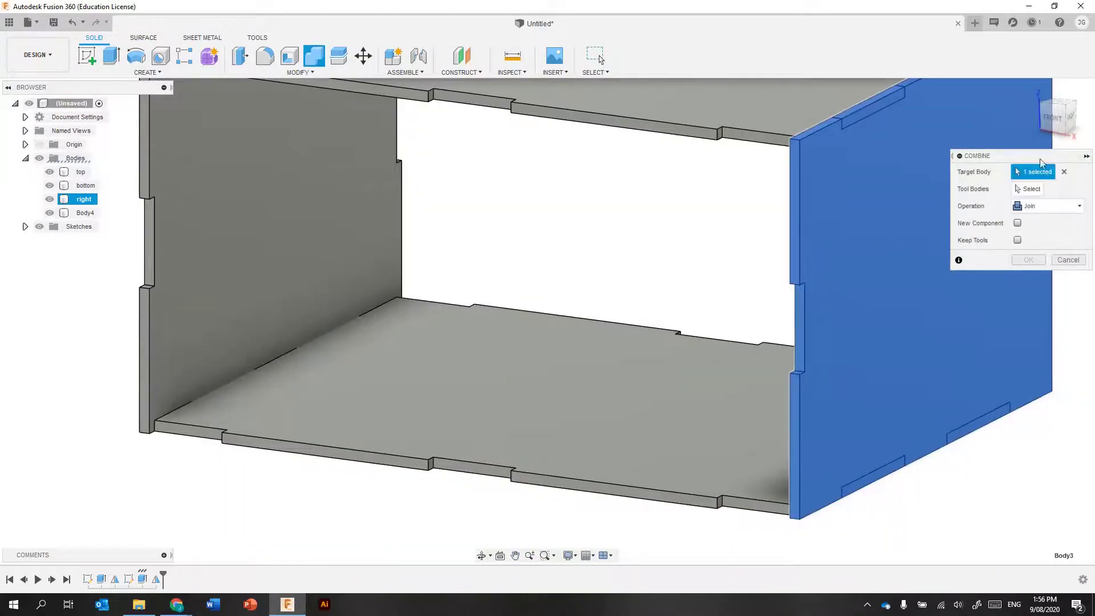
click(1037, 190)
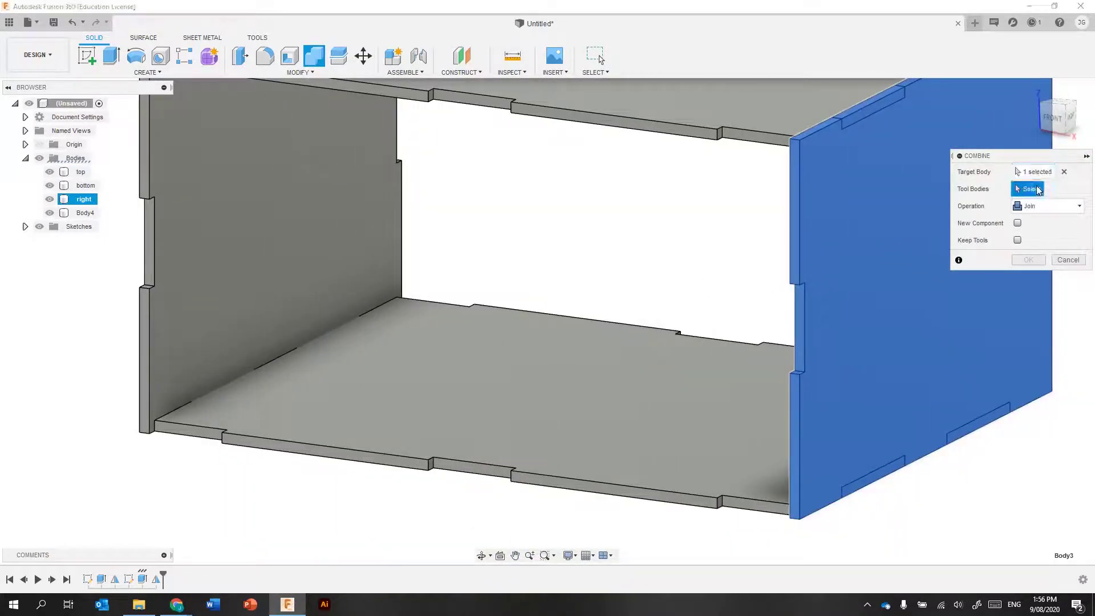
click(713, 100)
click(649, 398)
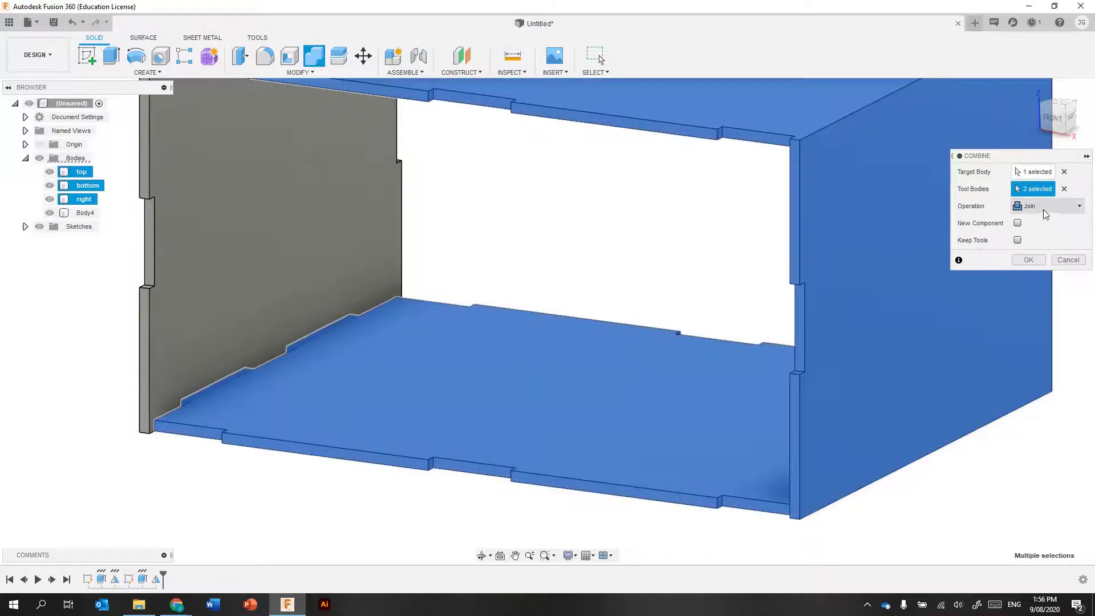
click(1042, 207)
click(1035, 232)
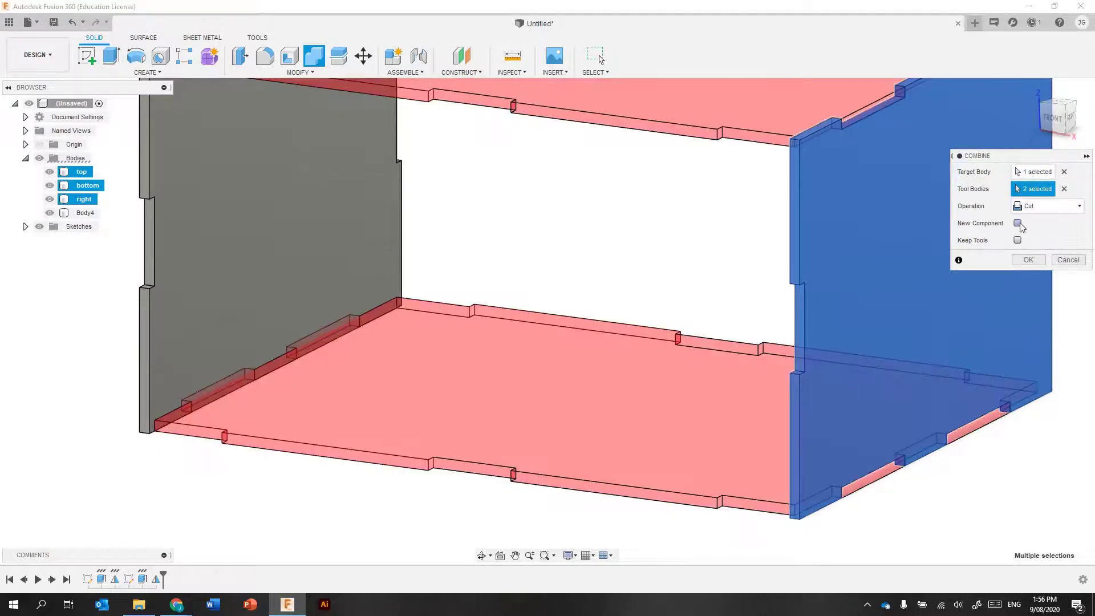
click(1027, 260)
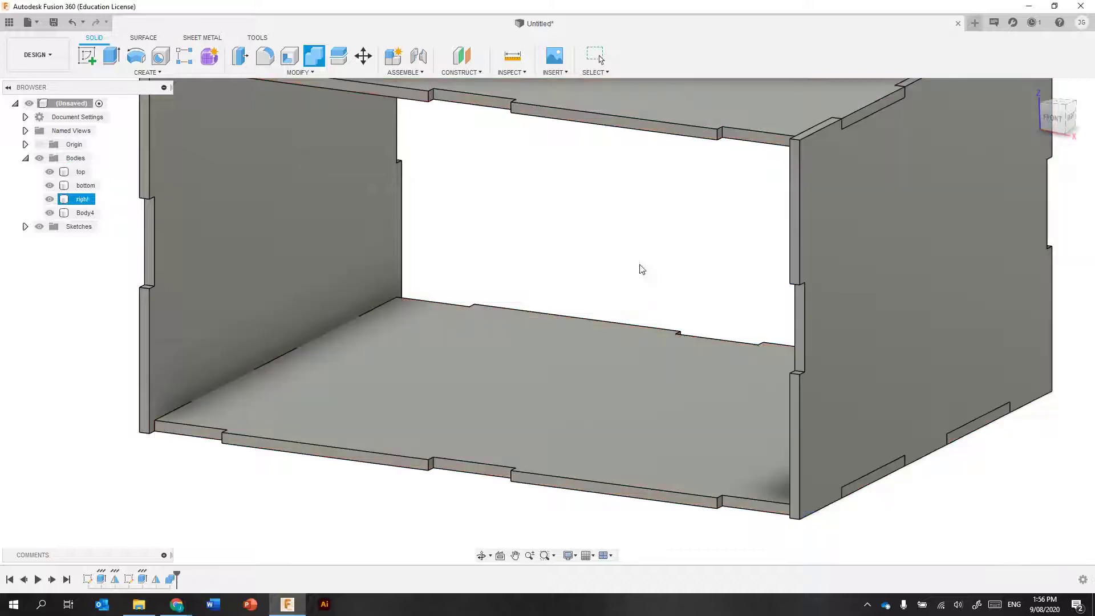
scroll(611, 281, up, 3)
Combine-cut the top and bottom plates out of left panel Body4, keeping the tools
click(314, 56)
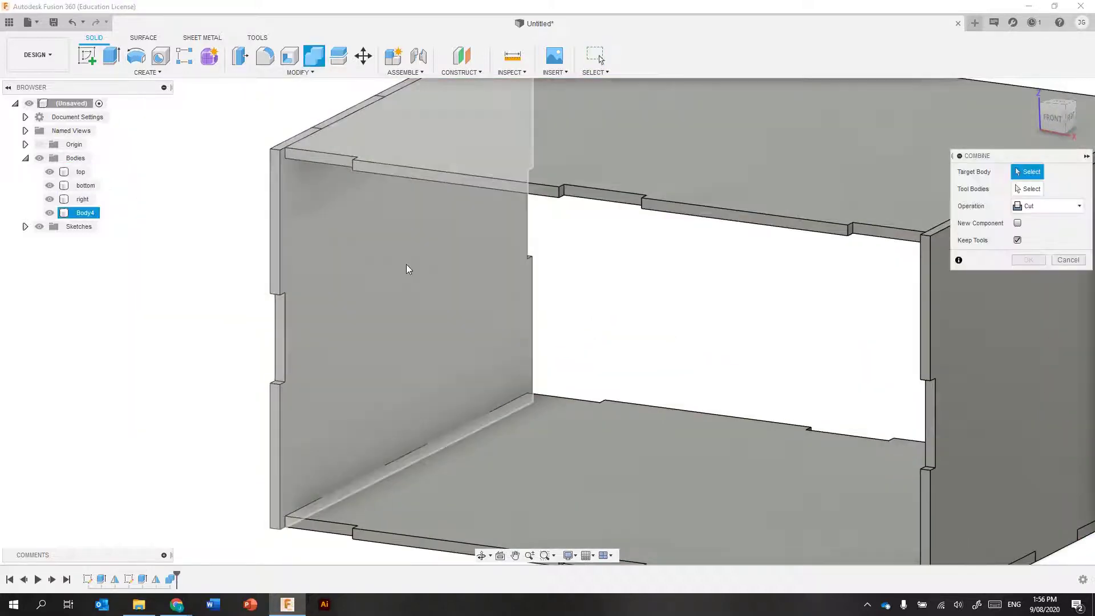
click(397, 271)
click(709, 171)
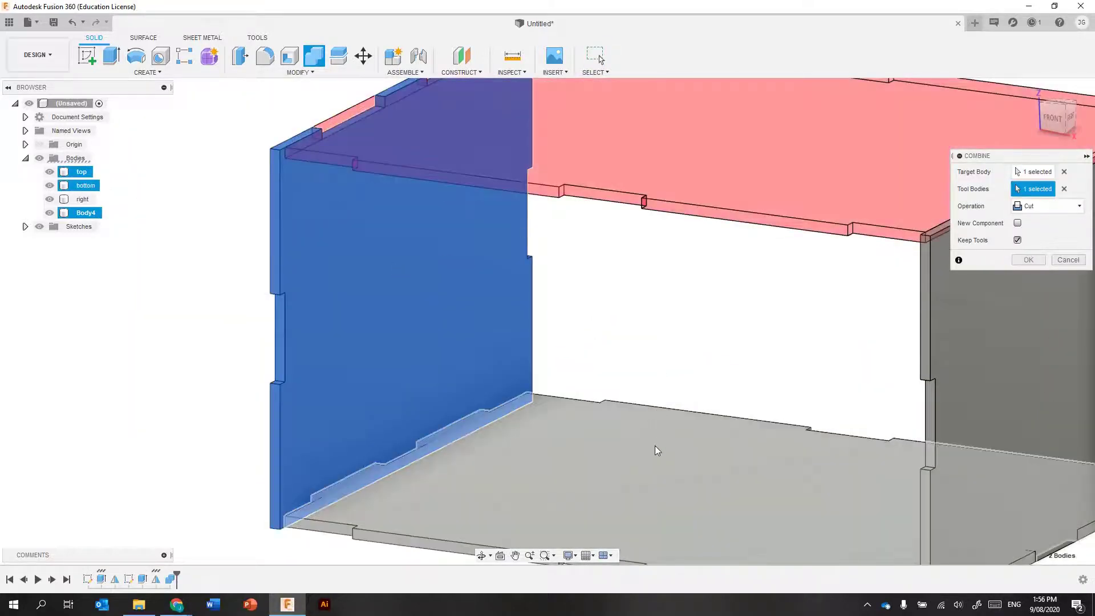
click(657, 451)
click(1029, 260)
scroll(760, 334, down, 3)
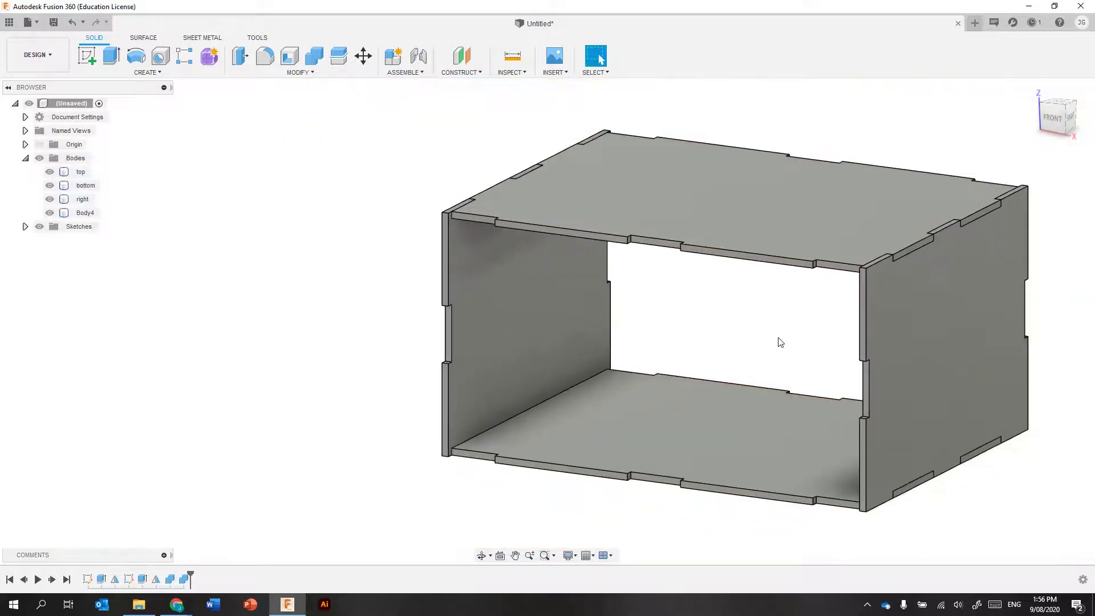
middle_drag(777, 342, 746, 313)
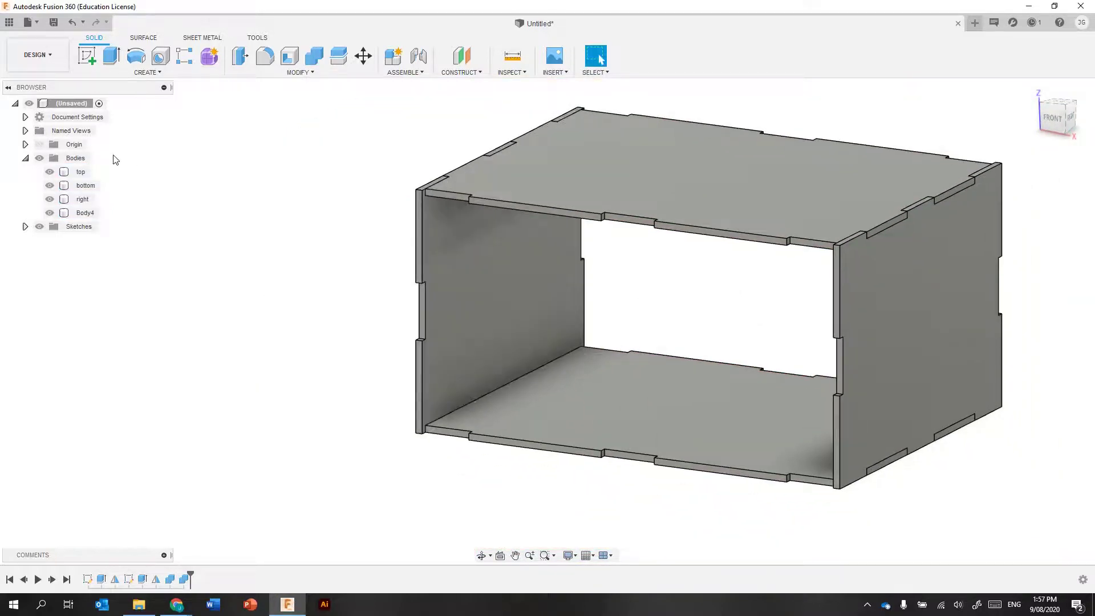
On the front plane, sketch a centre rectangle at the origin, 106 mm tall by 200 mm wide
click(86, 55)
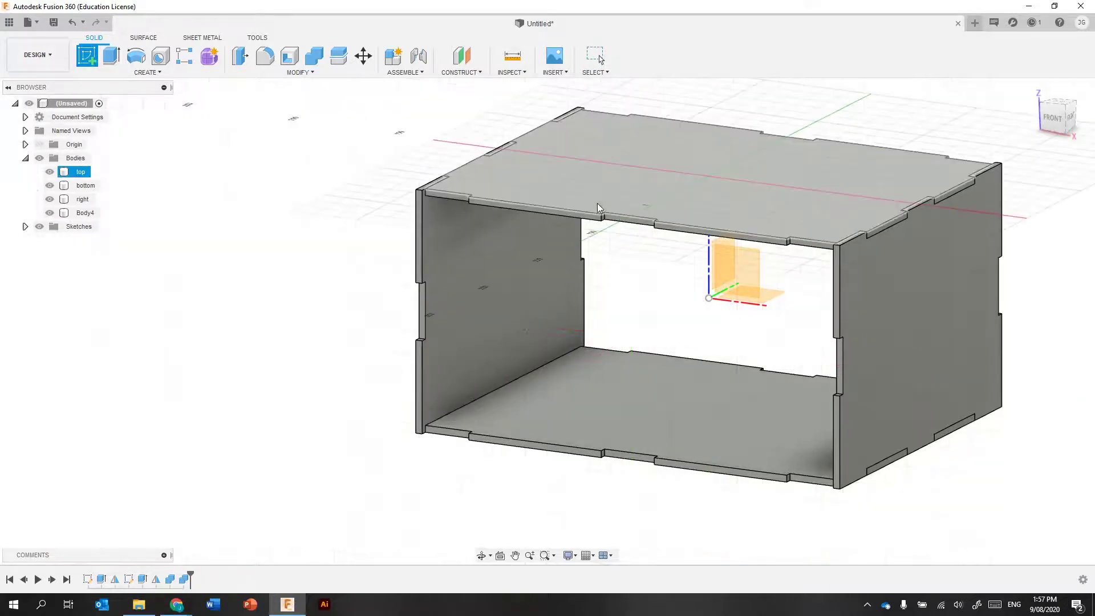
click(617, 223)
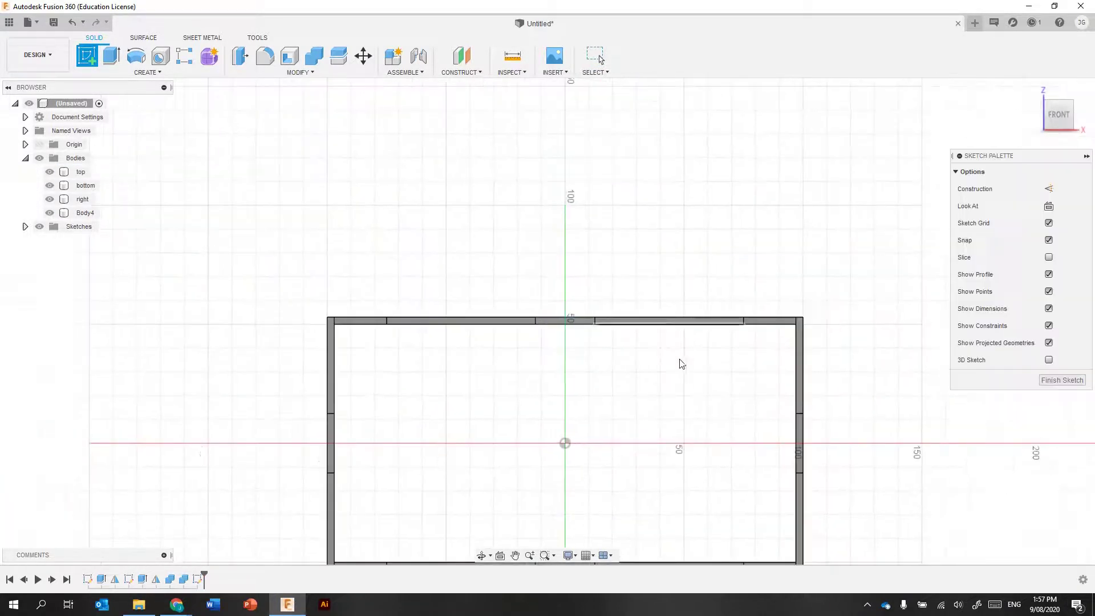
click(147, 73)
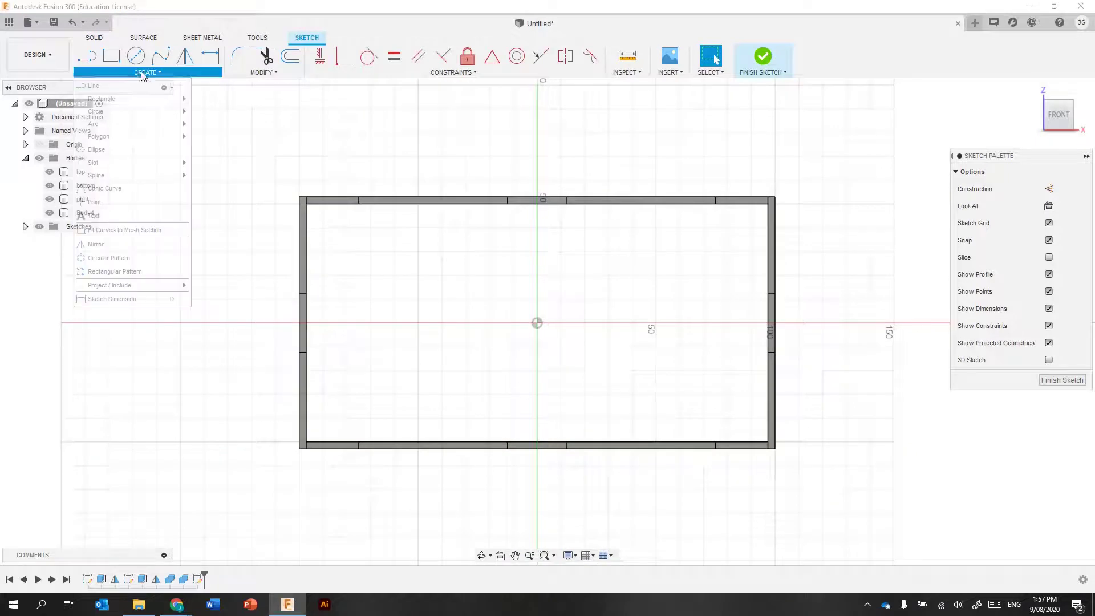
mouse_move(182, 99)
click(225, 129)
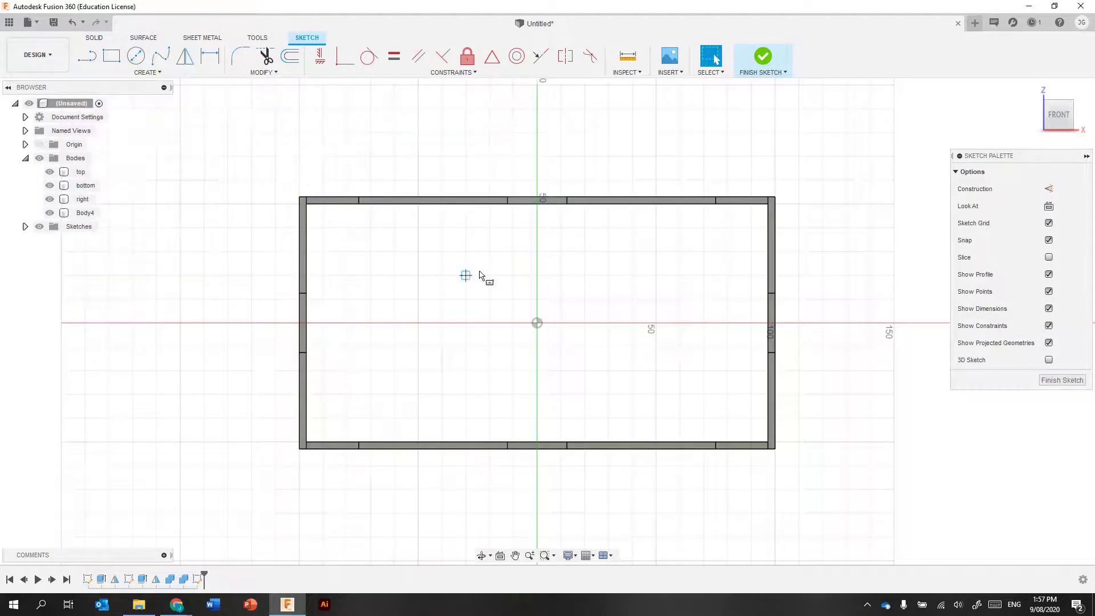
click(536, 322)
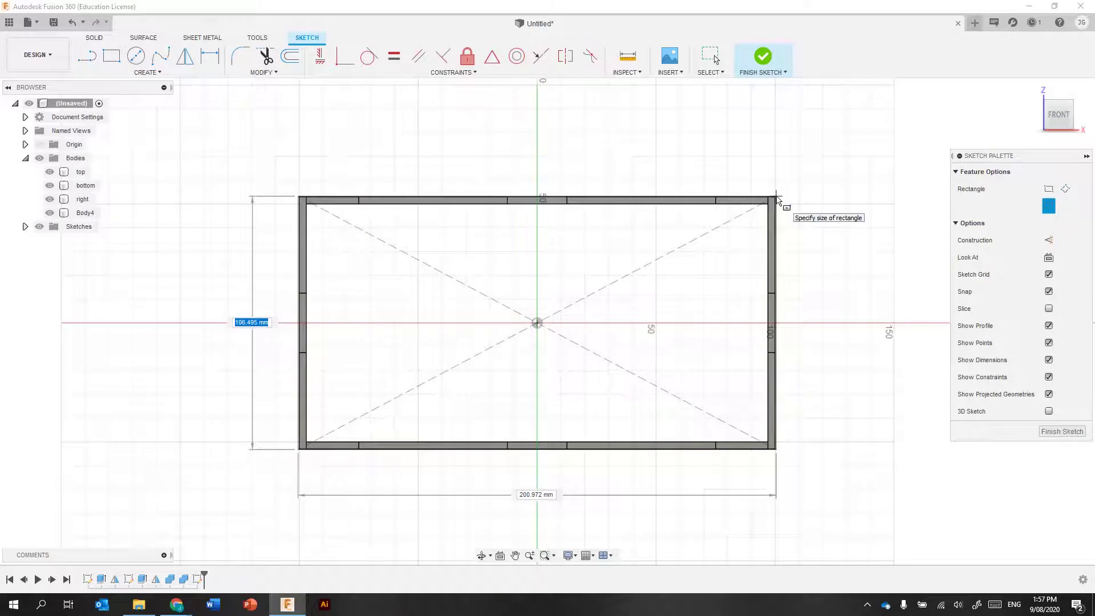
text(01)
key(Tab)
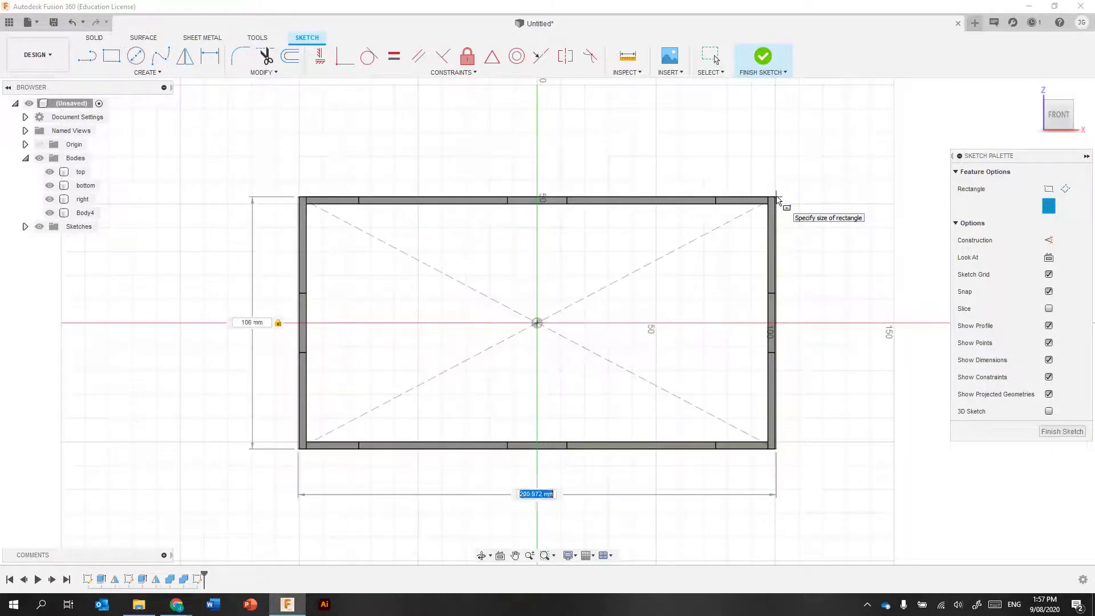
text(200)
key(Tab)
key(Return)
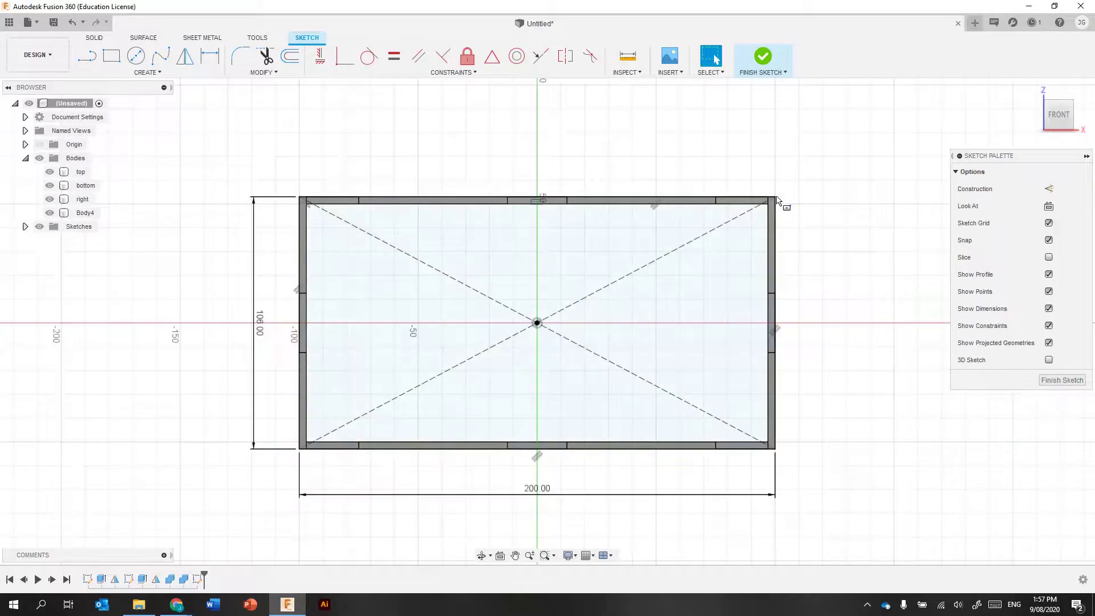
Extrude the front rectangle, notch and top-edge profiles 3 mm as a new body
click(764, 56)
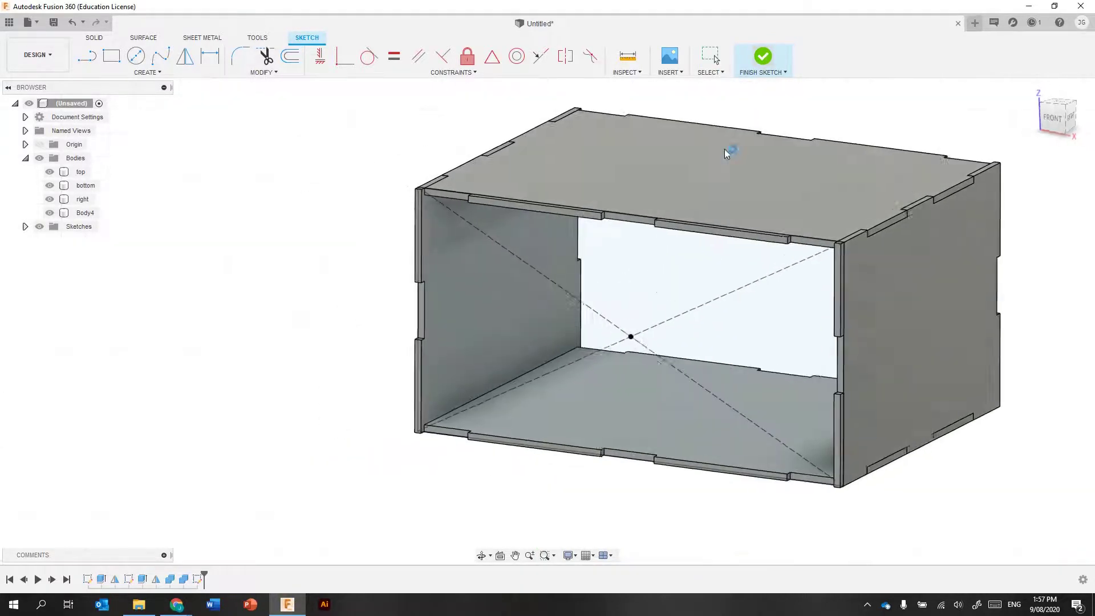
click(112, 57)
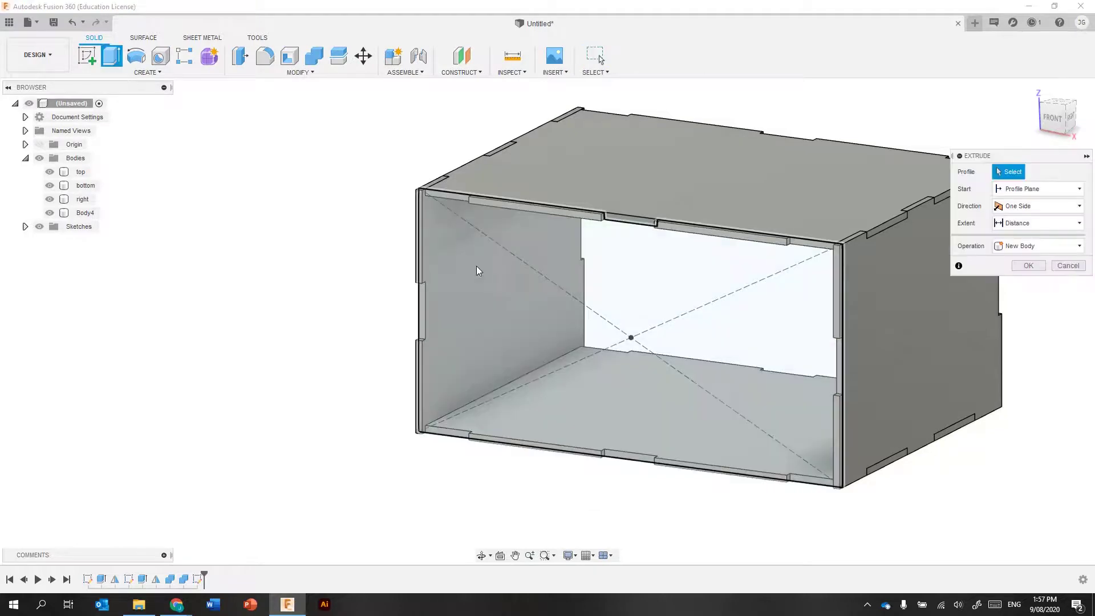
click(488, 271)
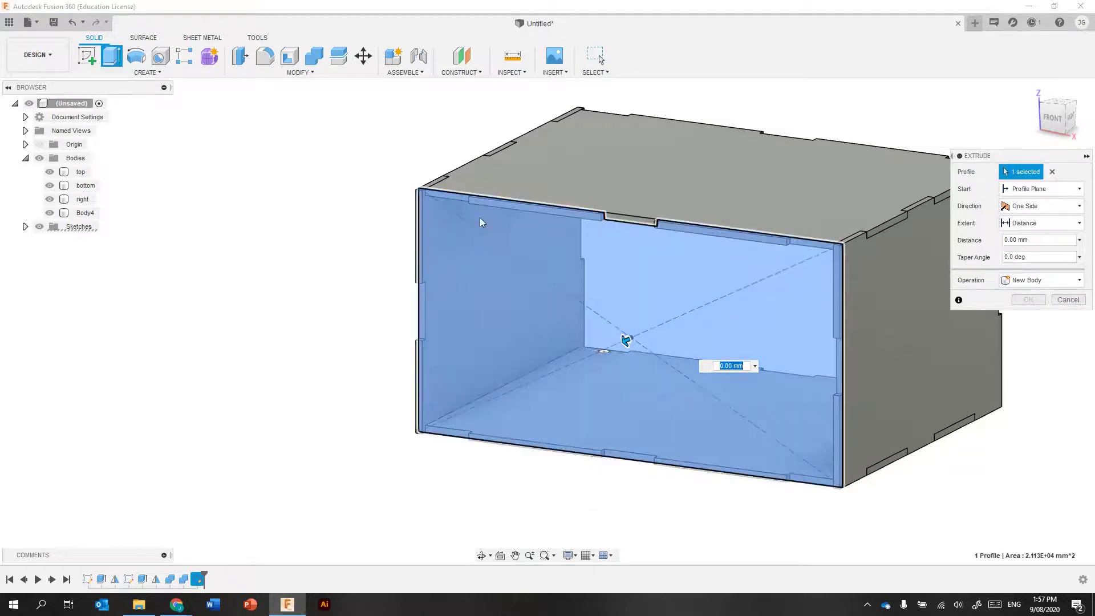
click(644, 222)
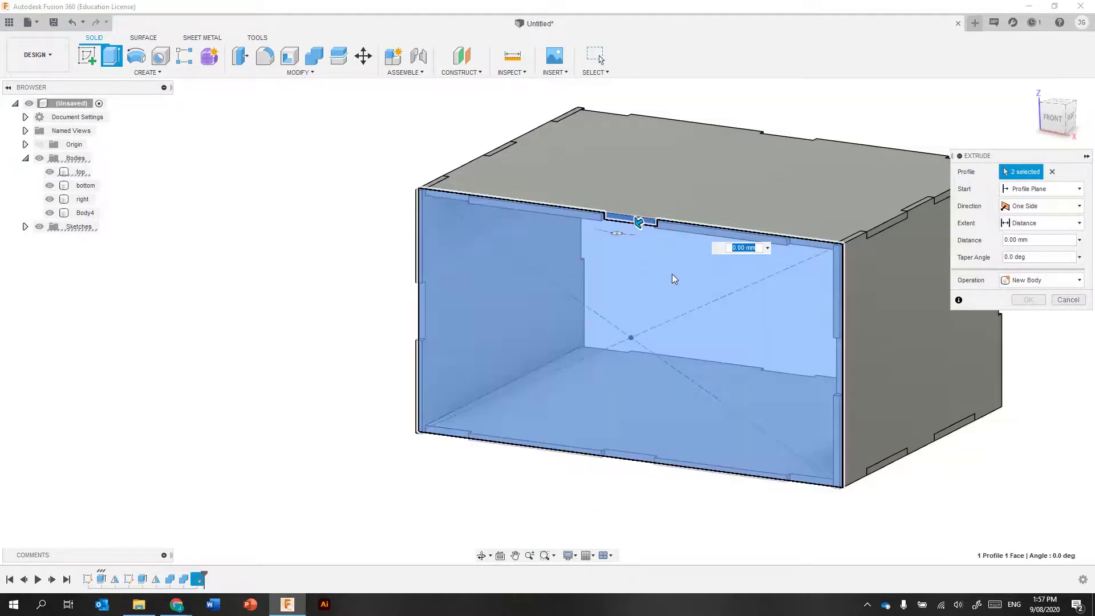
click(442, 200)
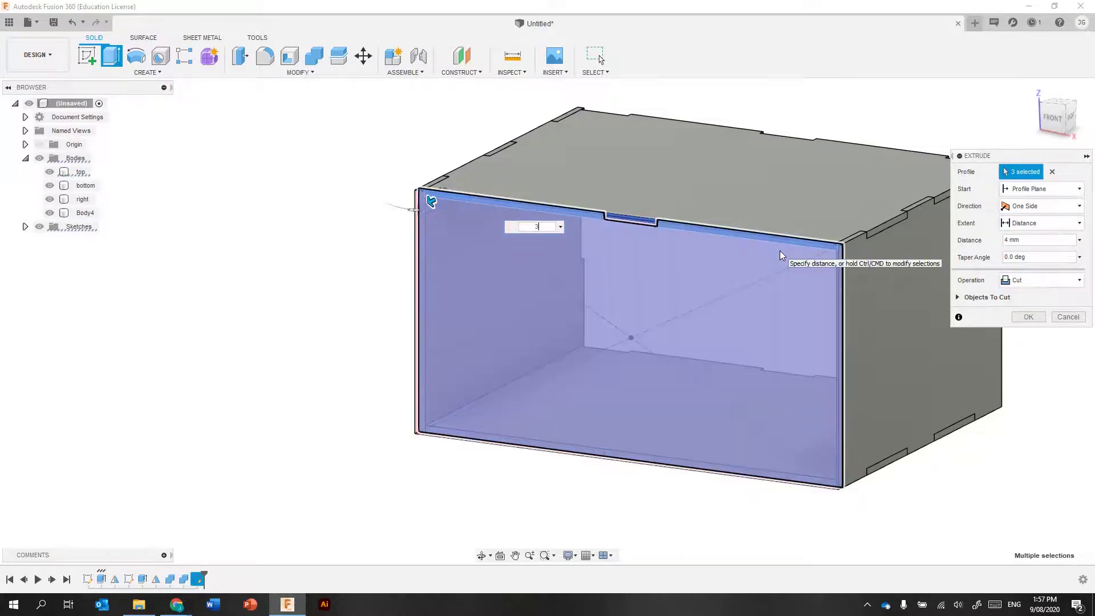
click(1024, 282)
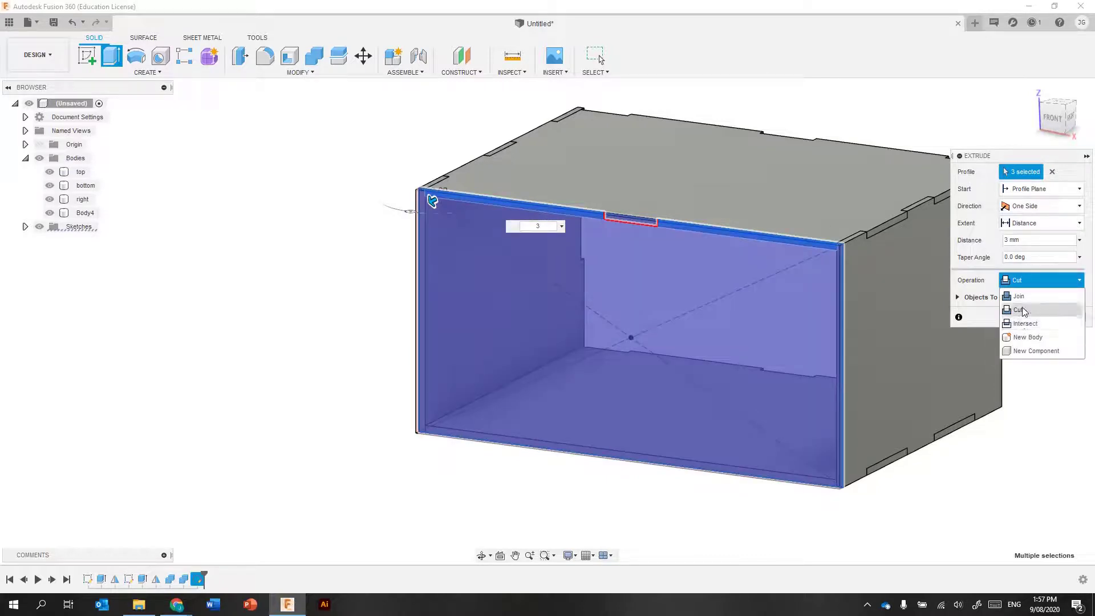
click(1027, 337)
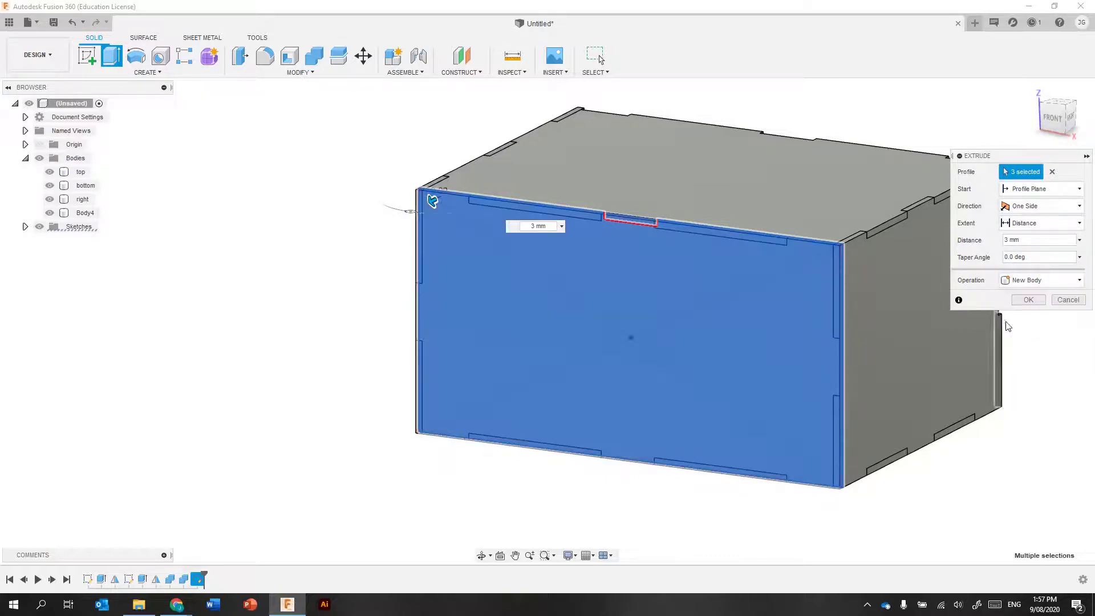
click(1028, 300)
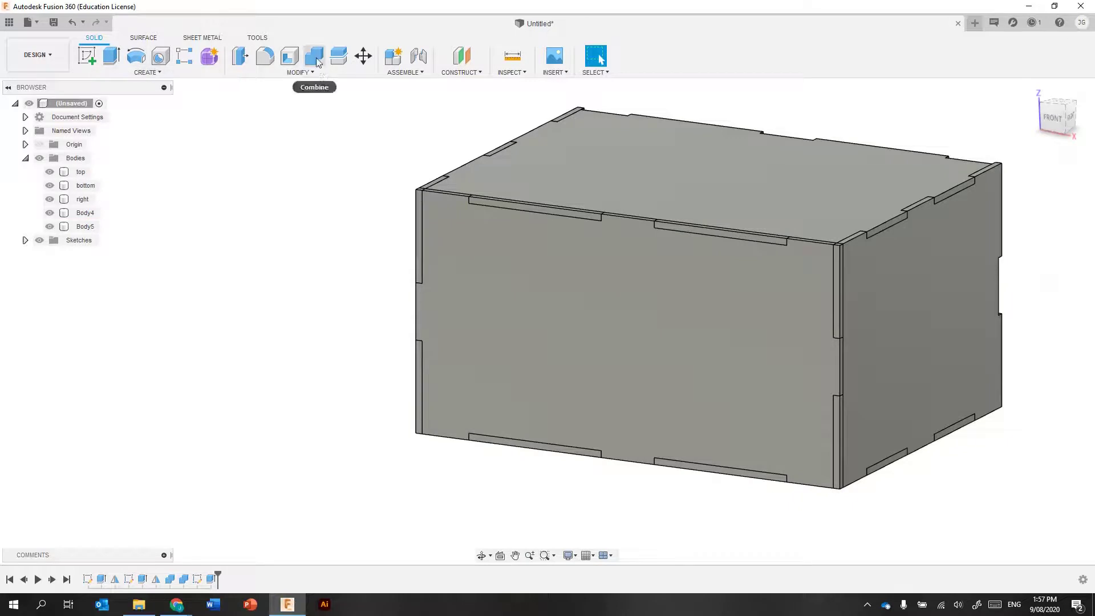
Combine-cut front panel Body5 using top, right, bottom and Body4 as tool bodies
click(314, 56)
click(586, 171)
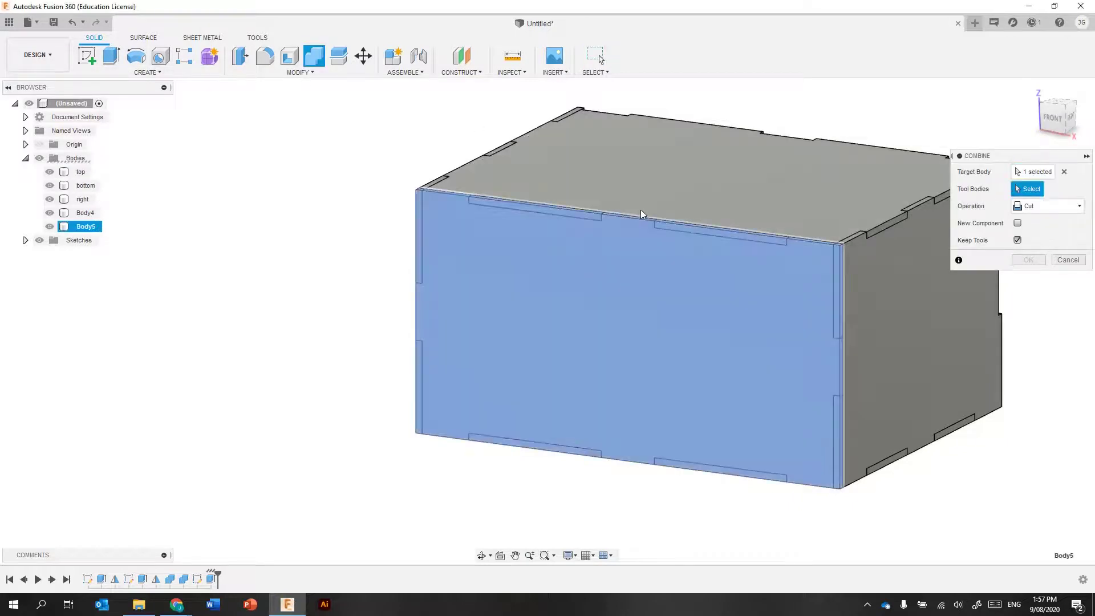
click(665, 169)
click(891, 328)
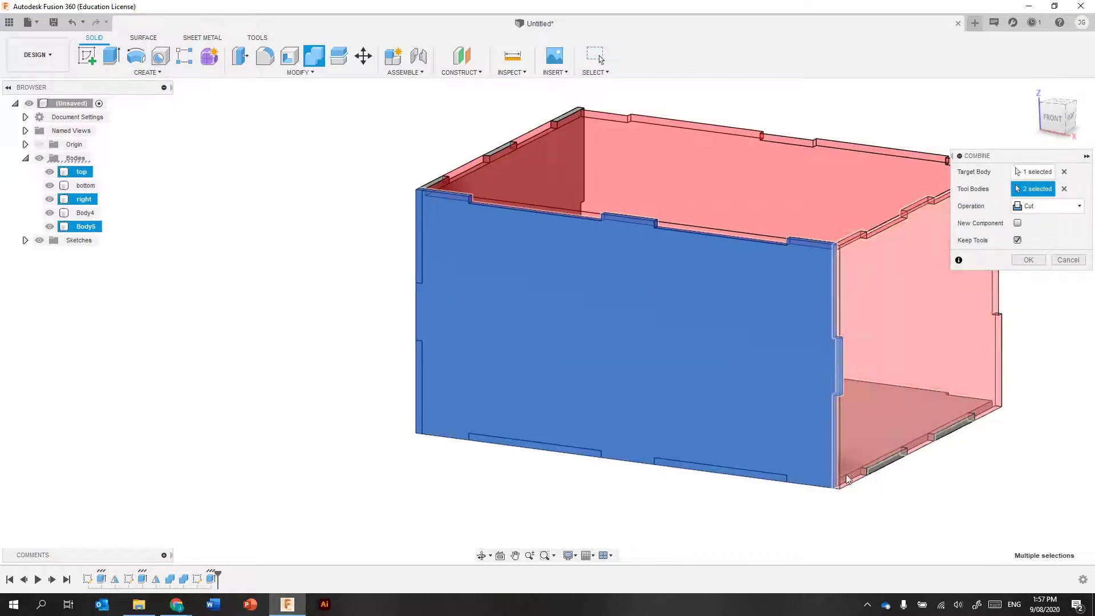
click(894, 469)
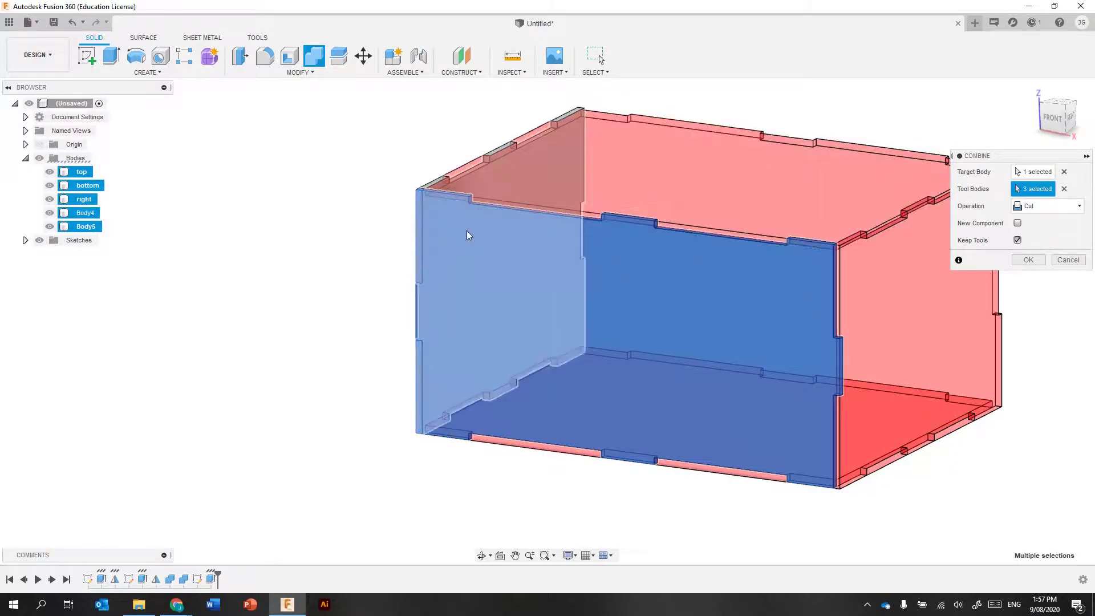
click(465, 235)
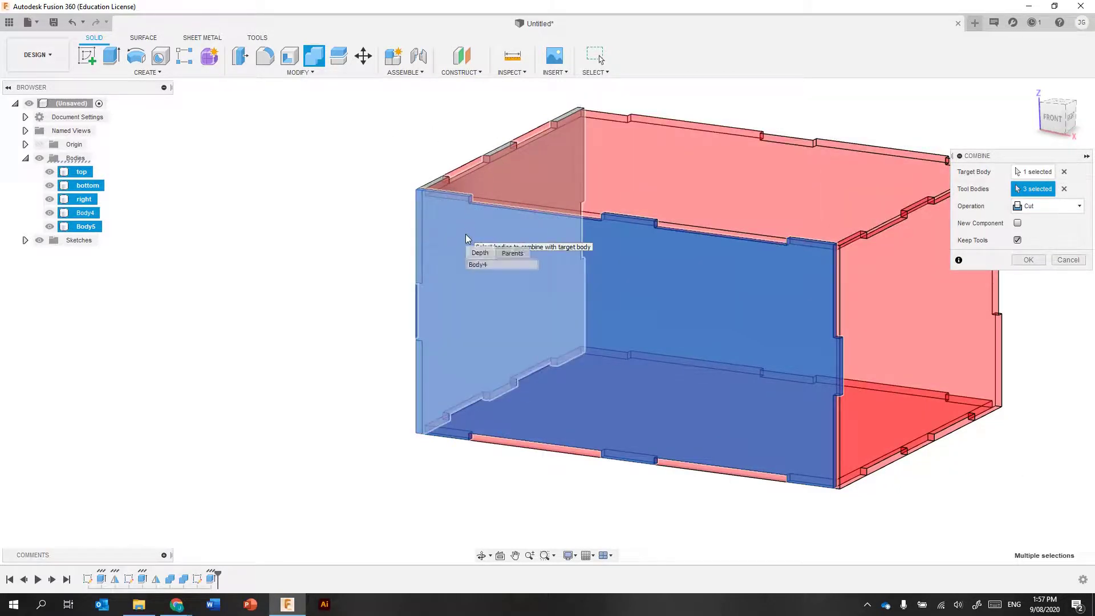
click(478, 265)
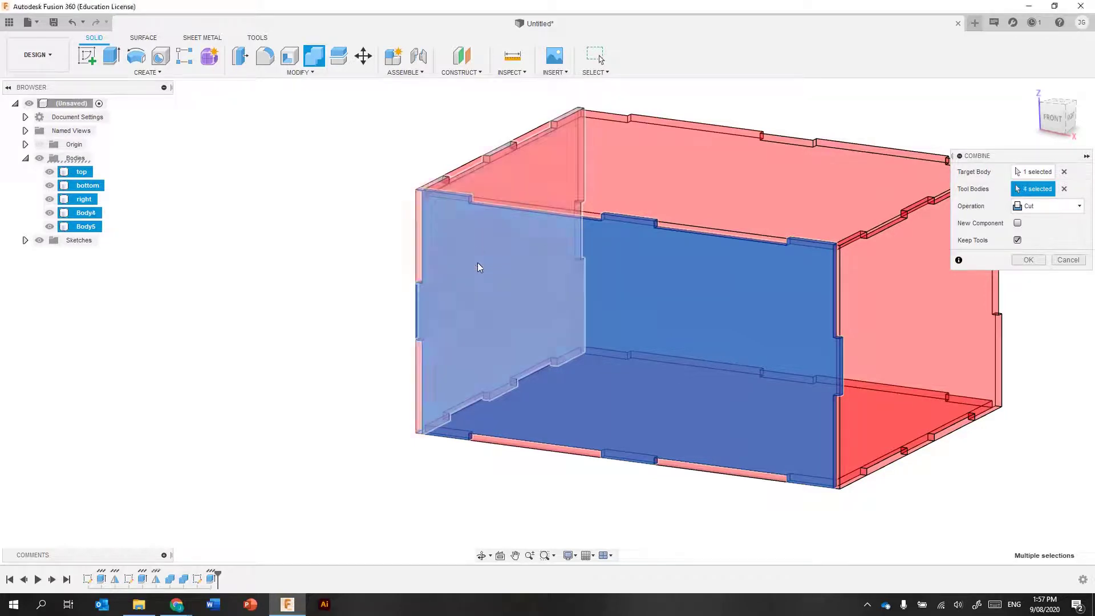
mouse_move(318, 385)
shift+middle_down()
mouse_move(325, 369)
mouse_move(300, 379)
mouse_move(342, 374)
mouse_move(316, 366)
shift+middle_up()
click(1028, 259)
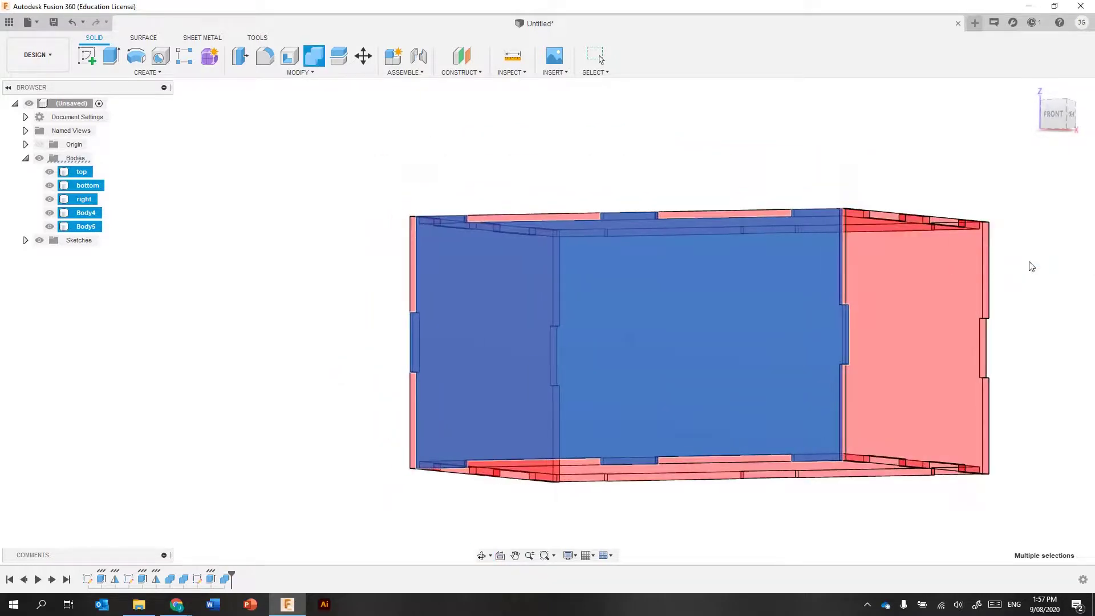
shift+middle_drag(1058, 269, 1055, 293)
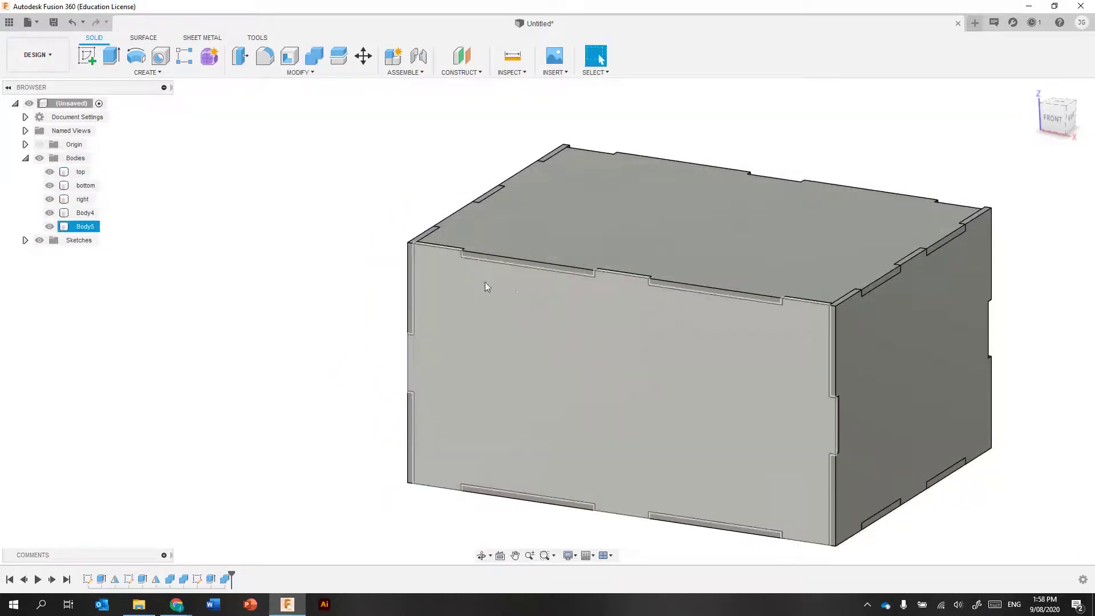
Mirror front panel Body5 across the box's mid plane to form back wall Body6
click(159, 72)
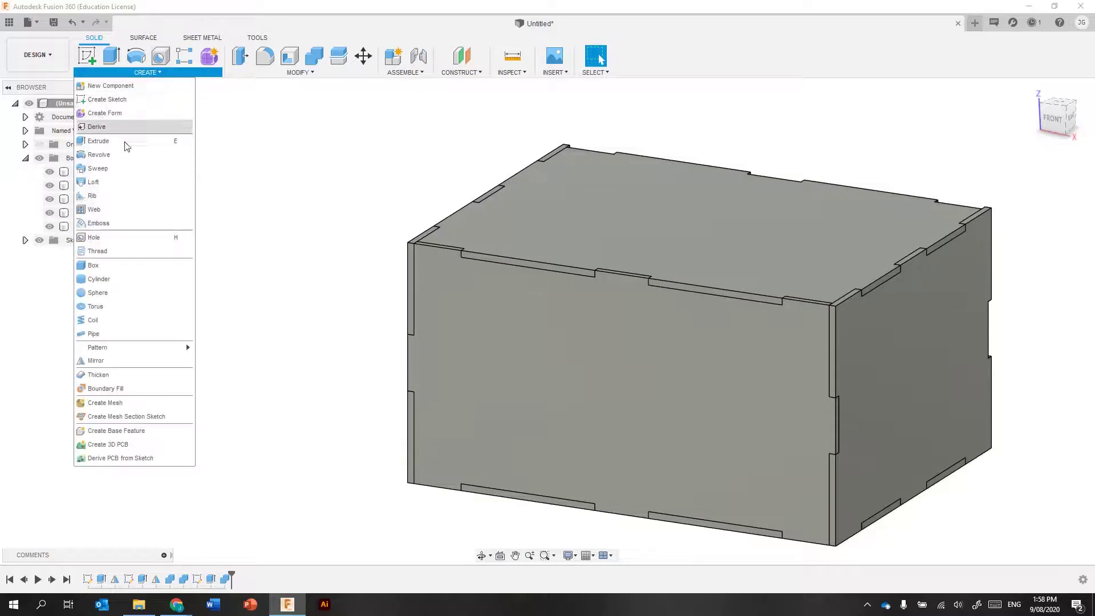
click(111, 359)
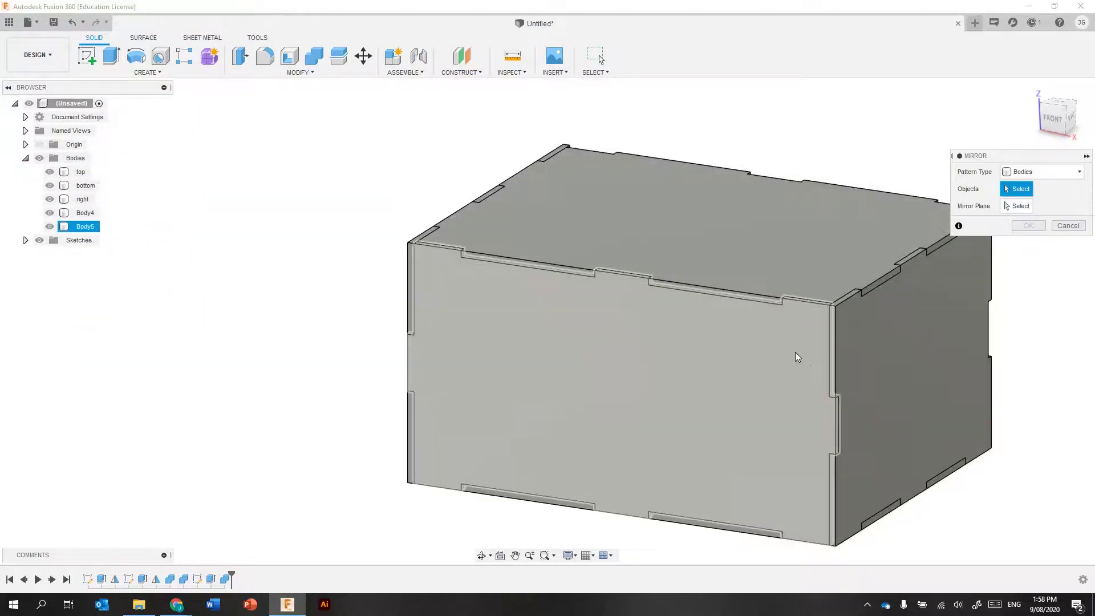
click(794, 356)
shift+middle_drag(897, 376, 980, 313)
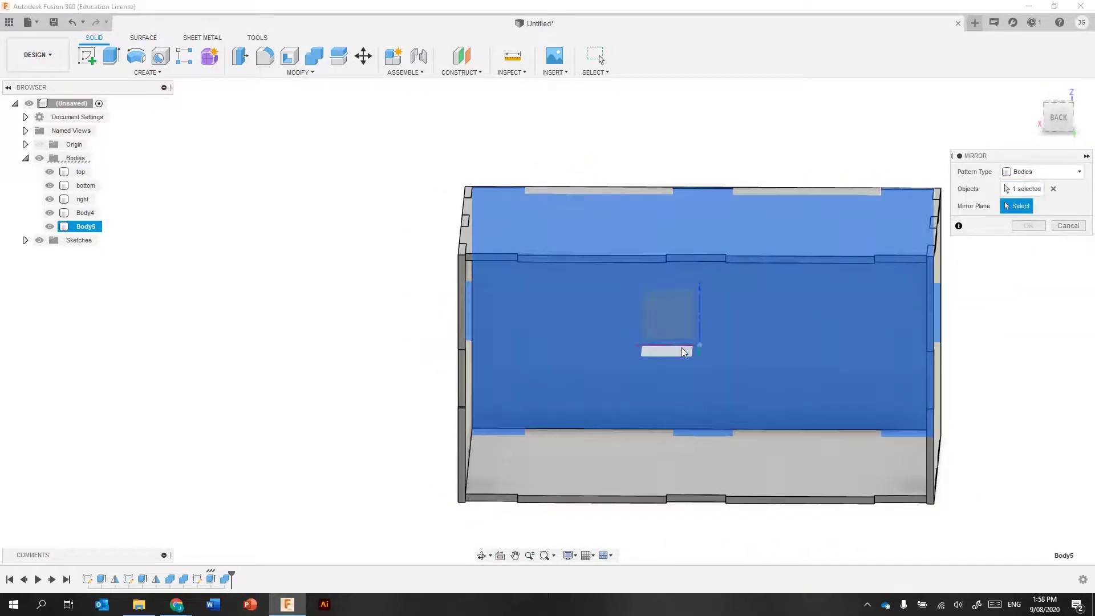
click(739, 333)
click(1033, 231)
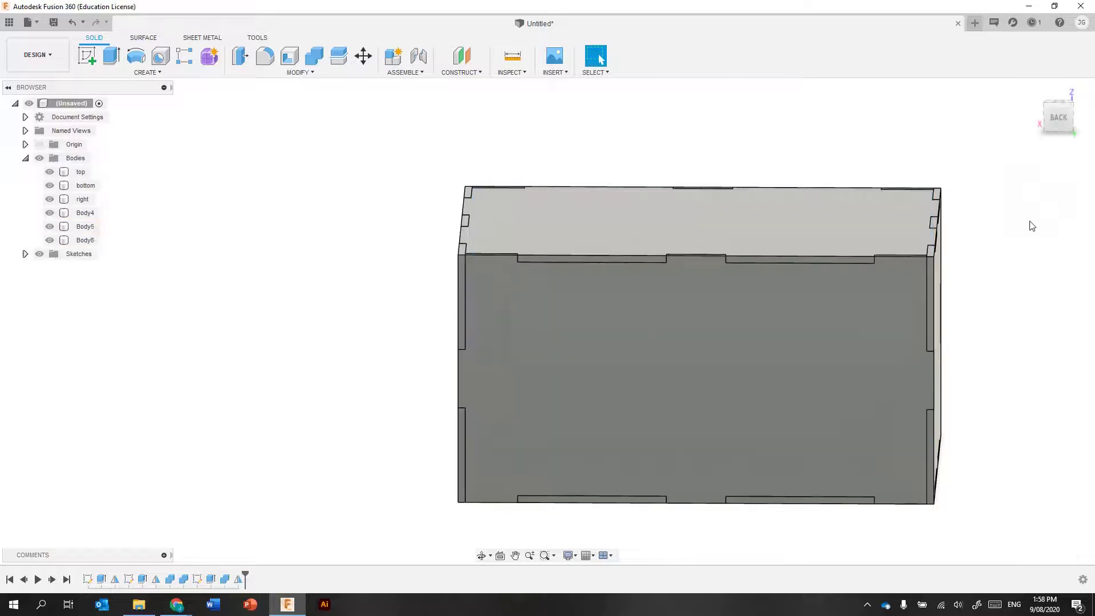
mouse_move(472, 359)
shift+middle_down()
mouse_move(448, 371)
mouse_move(584, 364)
mouse_move(579, 378)
shift+middle_up()
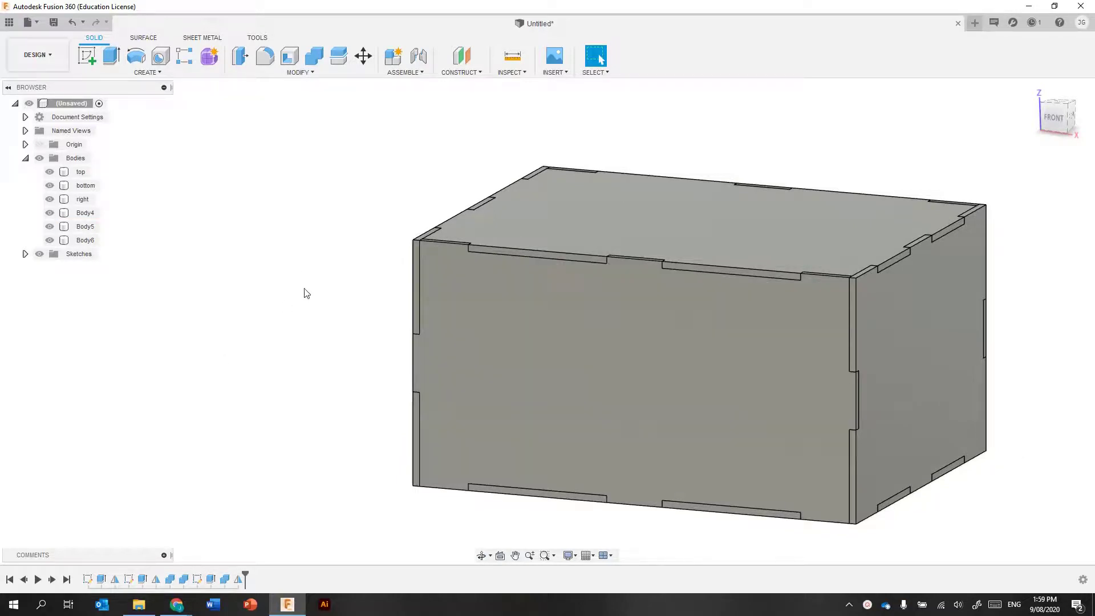
shift+middle_drag(286, 328, 474, 326)
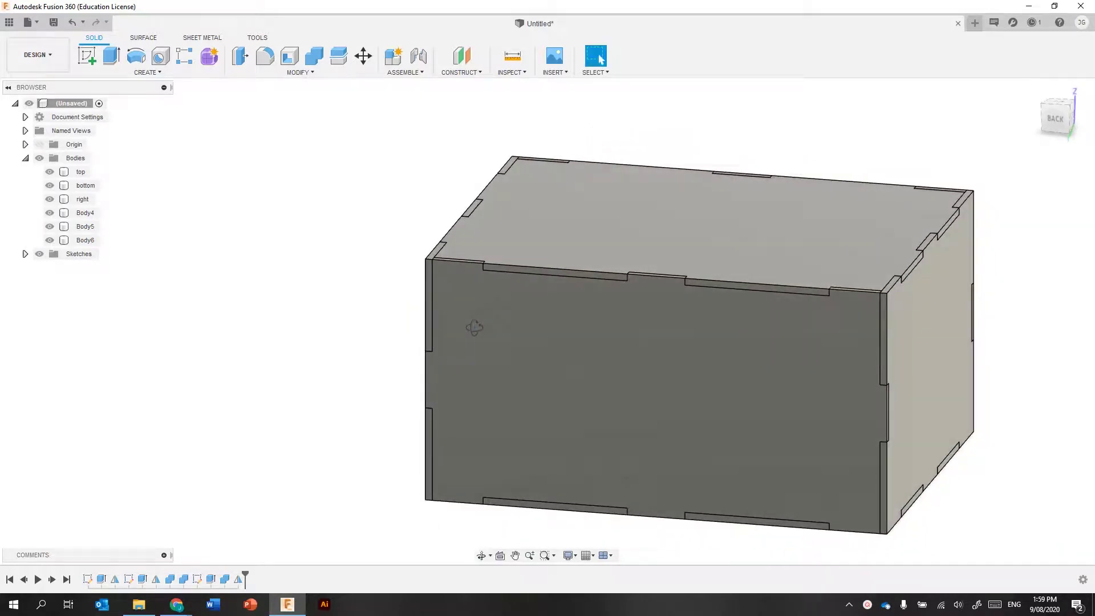
click(555, 275)
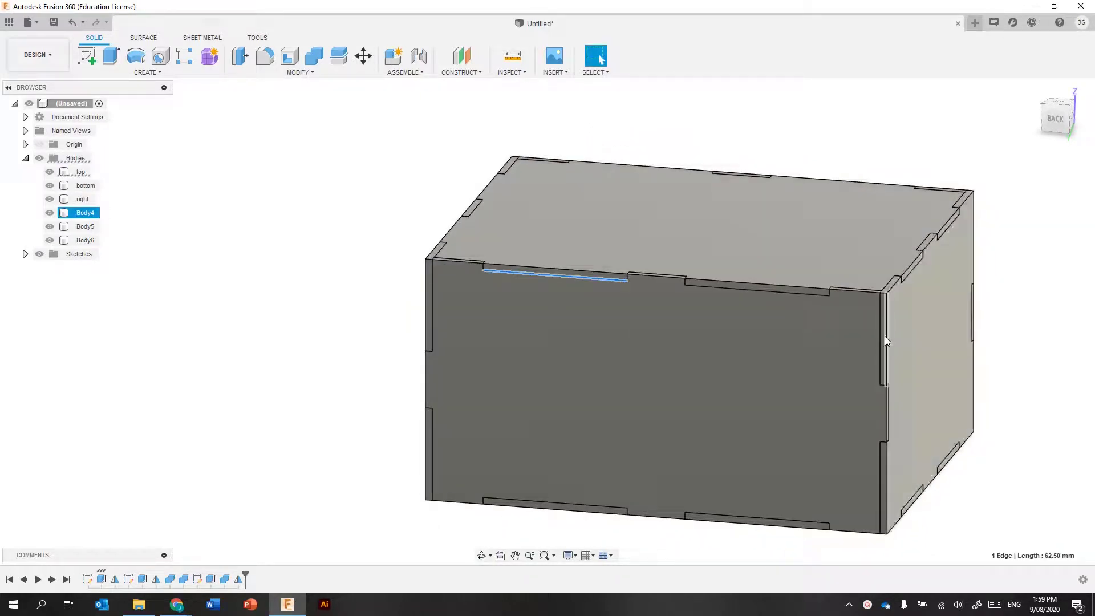
click(308, 350)
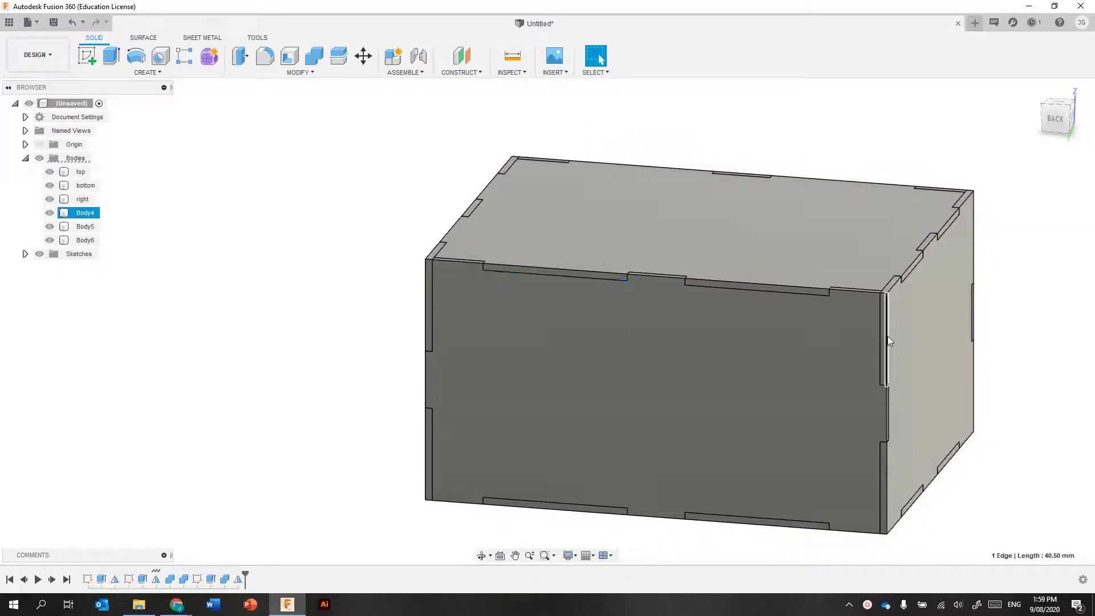
In the reopened base panel sketch, draw a 25 × 3 mm (d4 by d3) tab rectangle on the bottom edge
double_click(87, 579)
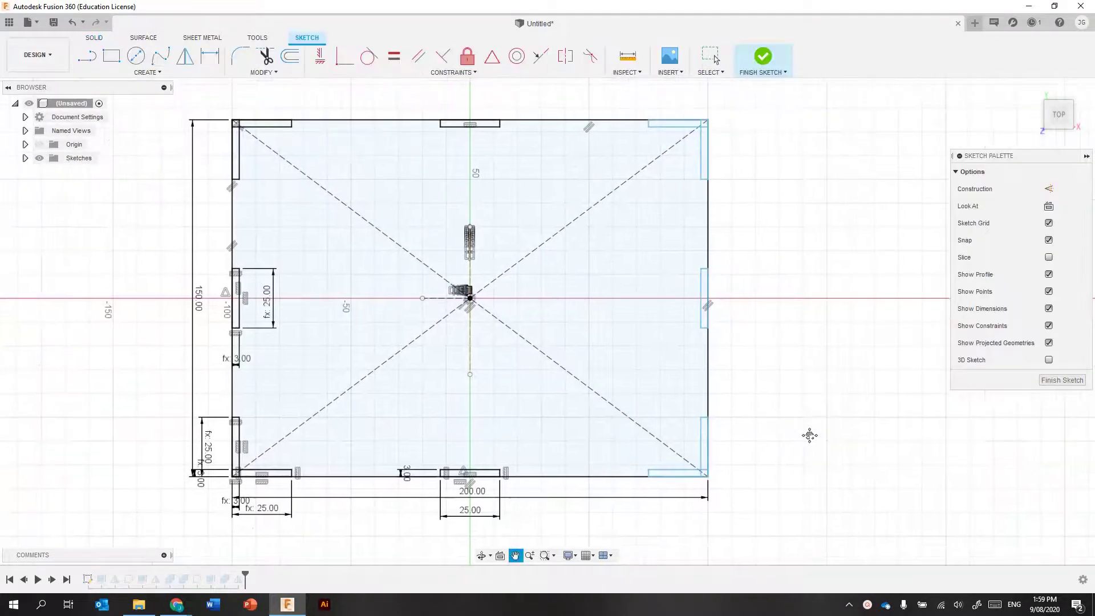
scroll(349, 528, up, 1)
scroll(349, 523, up, 1)
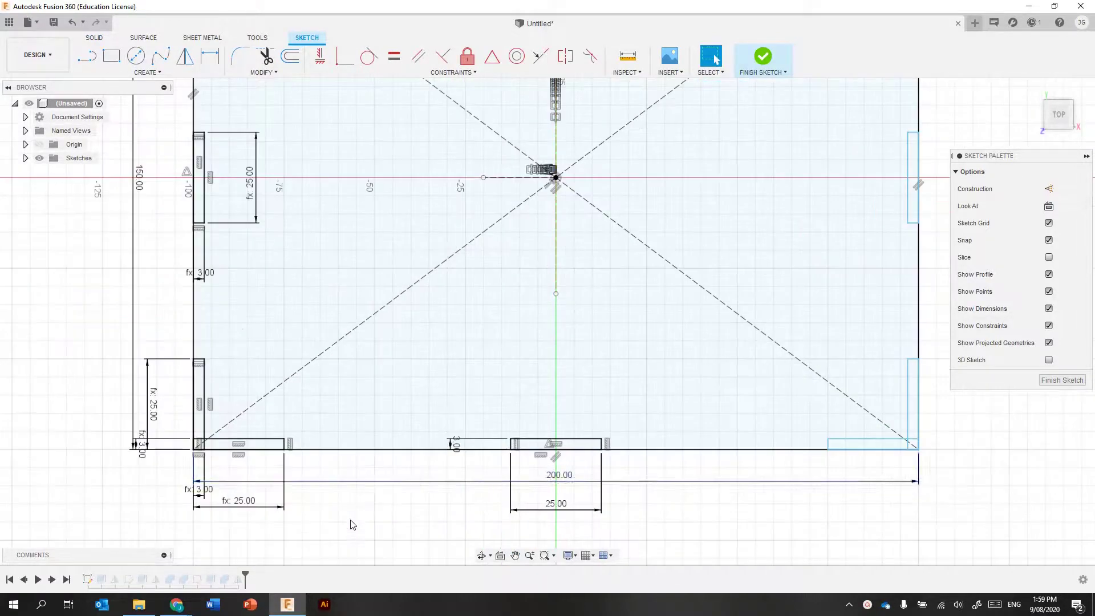
click(111, 57)
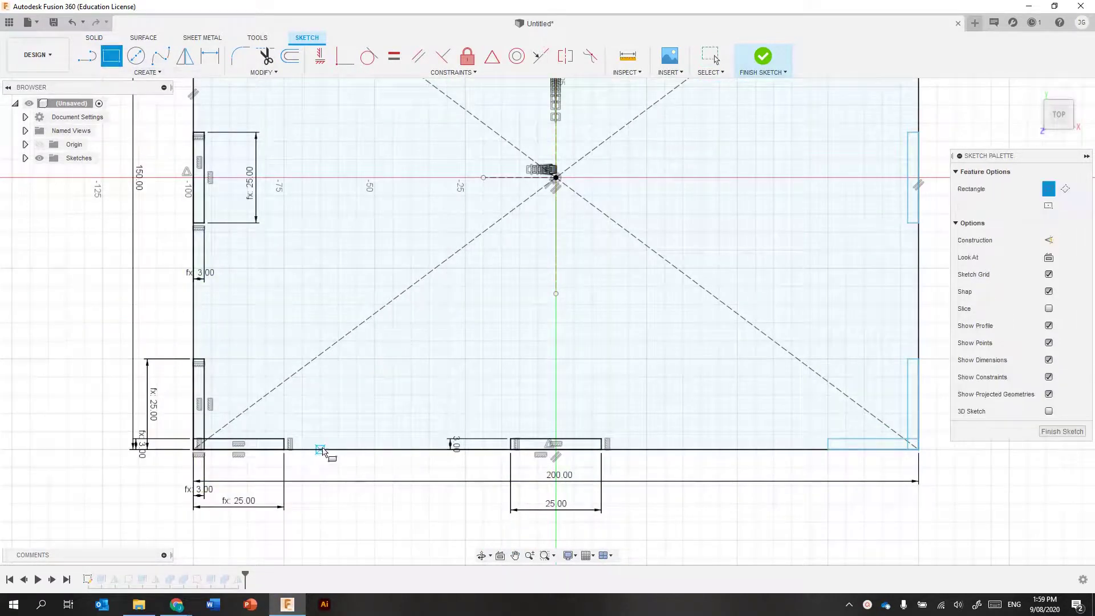
click(320, 449)
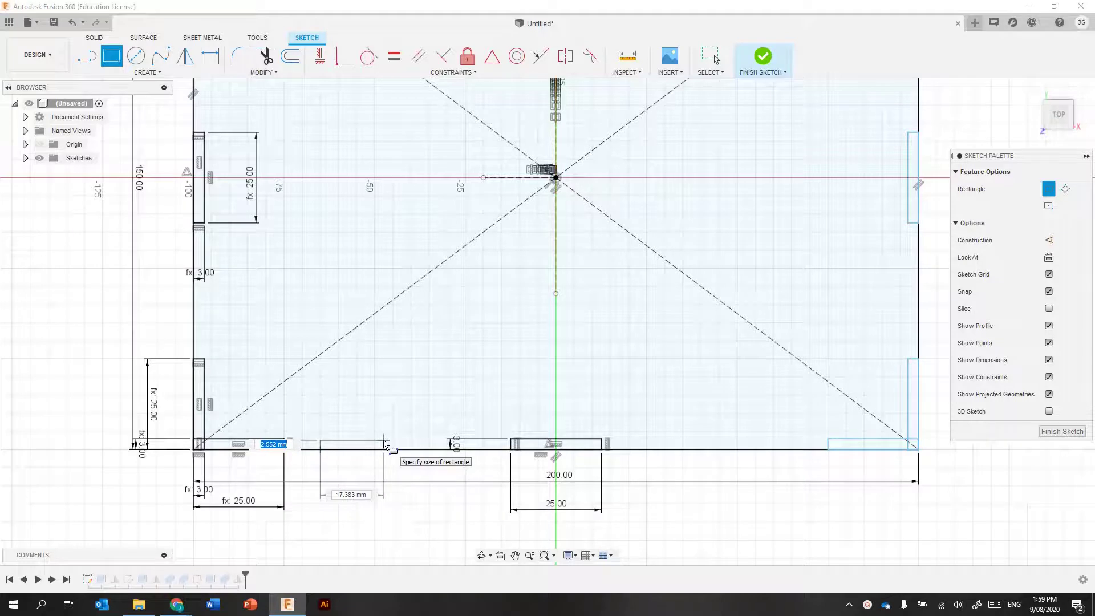
key(Tab)
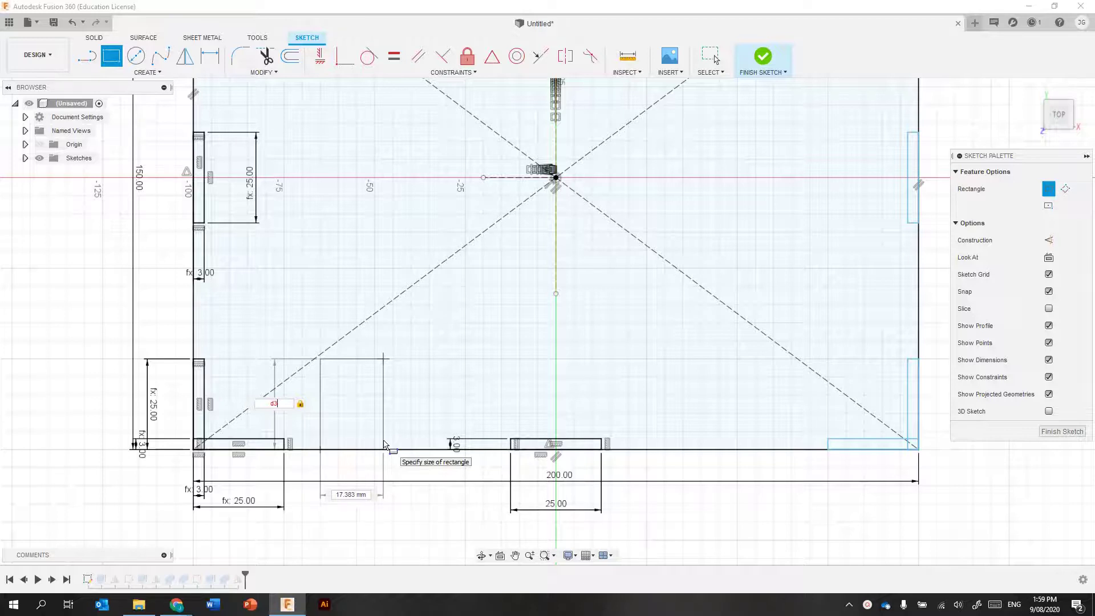
key(Tab)
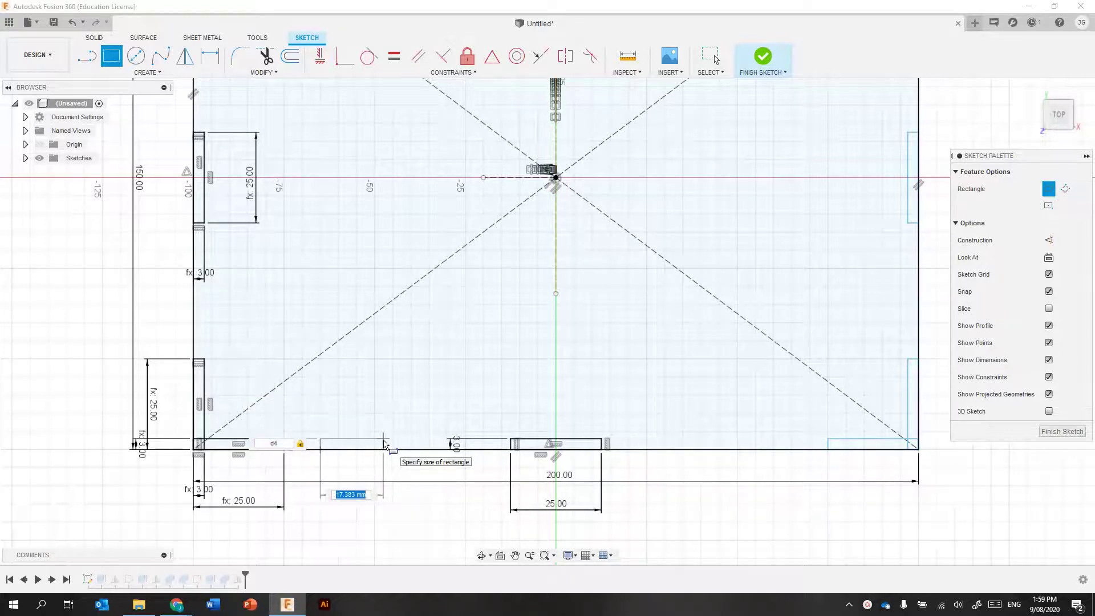
text(d3)
key(Return)
key(Escape)
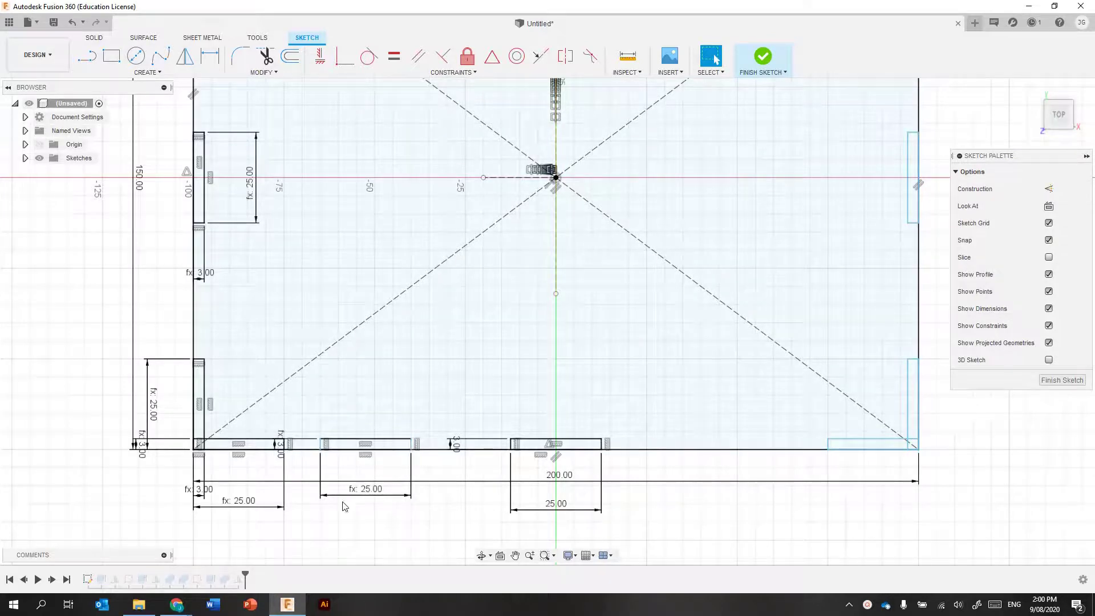
scroll(349, 473, up, 1)
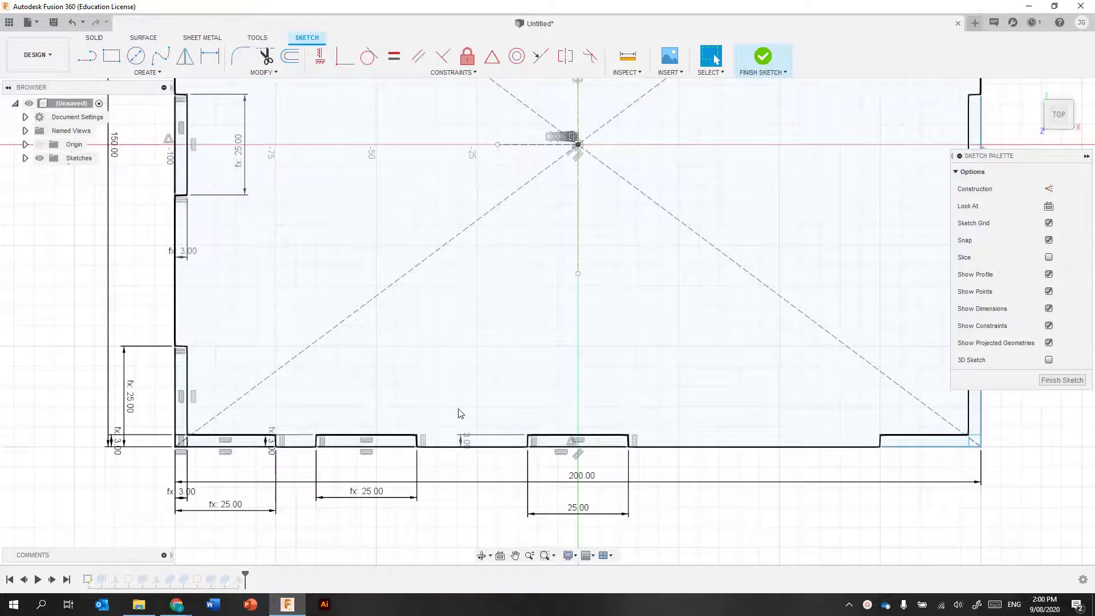
Draw a line from the new rectangle's corner and make the 62.5 mm bottom line construction geometry
key(l)
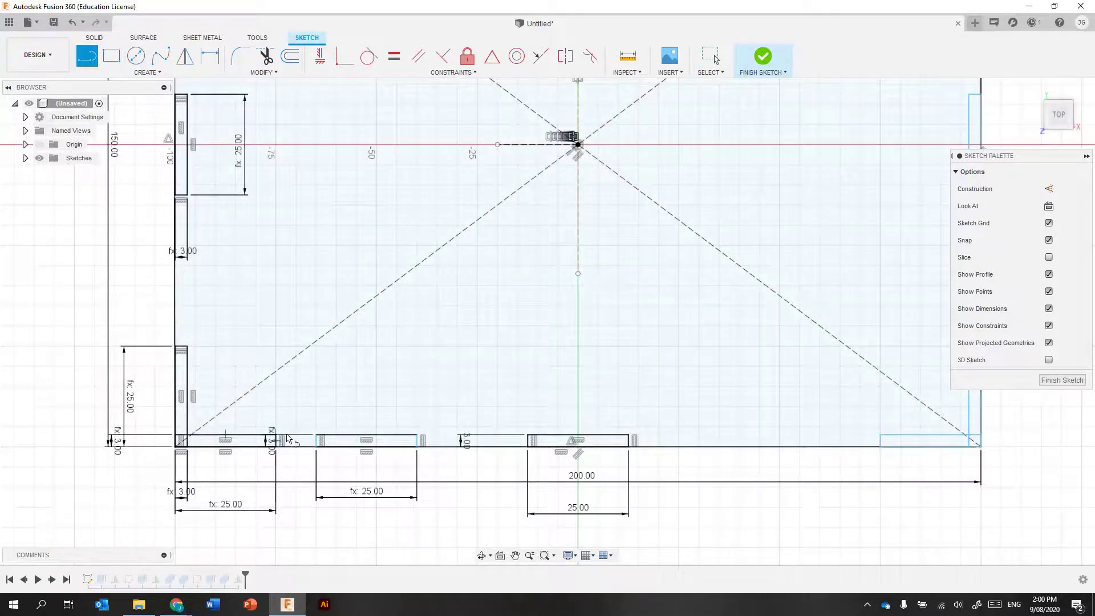
click(276, 435)
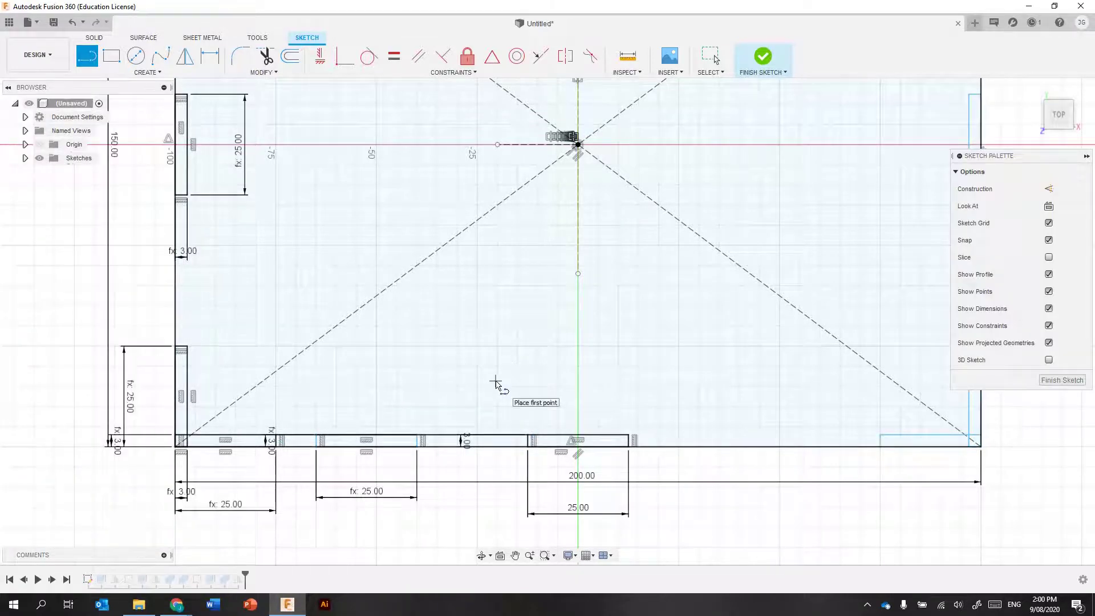
key(Escape)
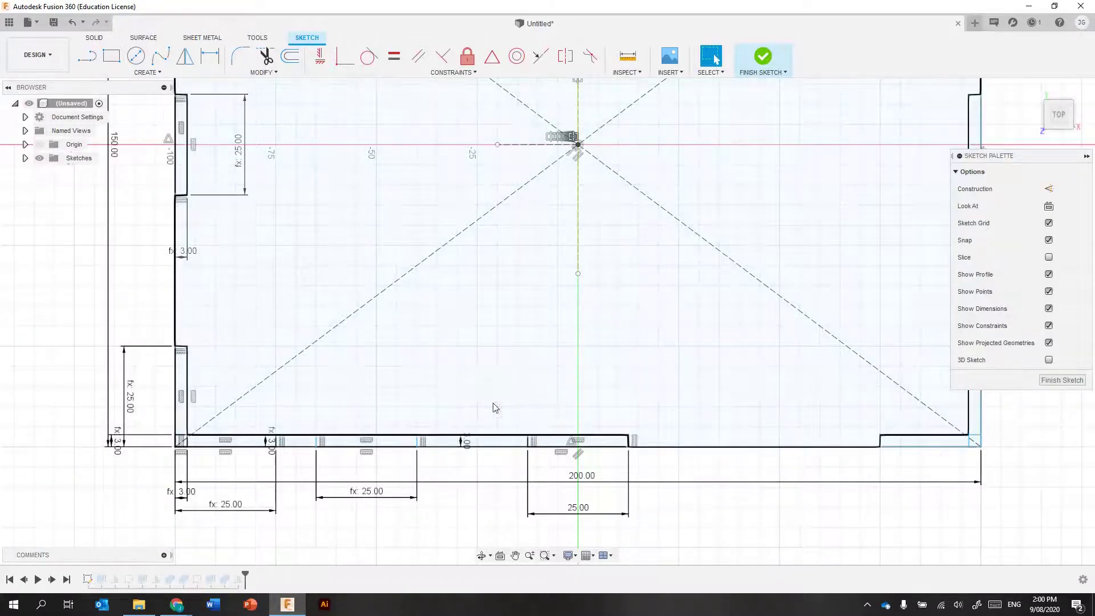
click(484, 437)
key(x)
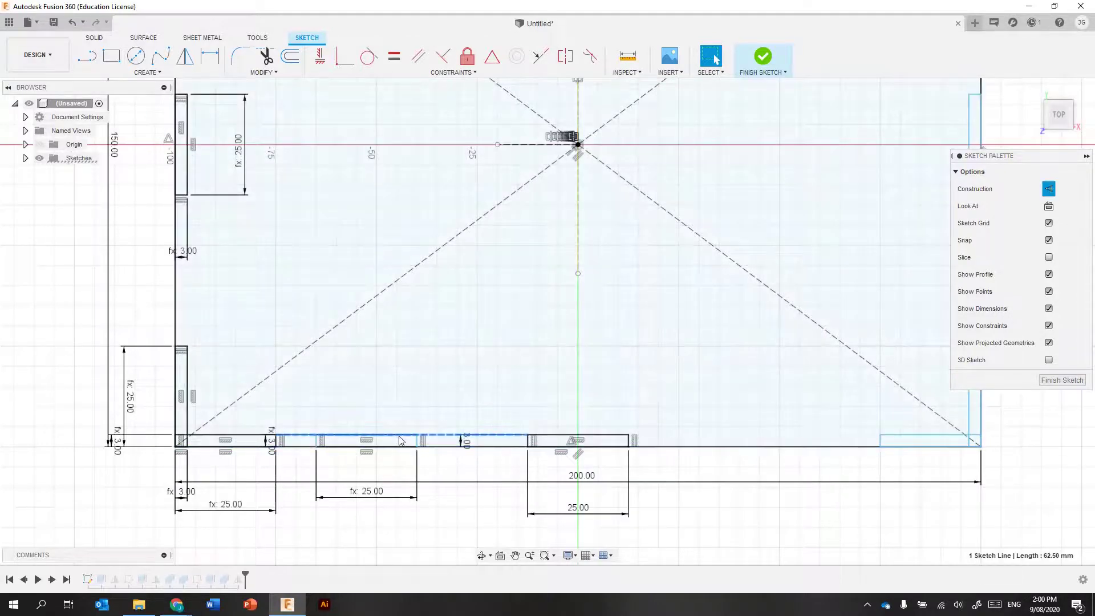
scroll(371, 442, up, 4)
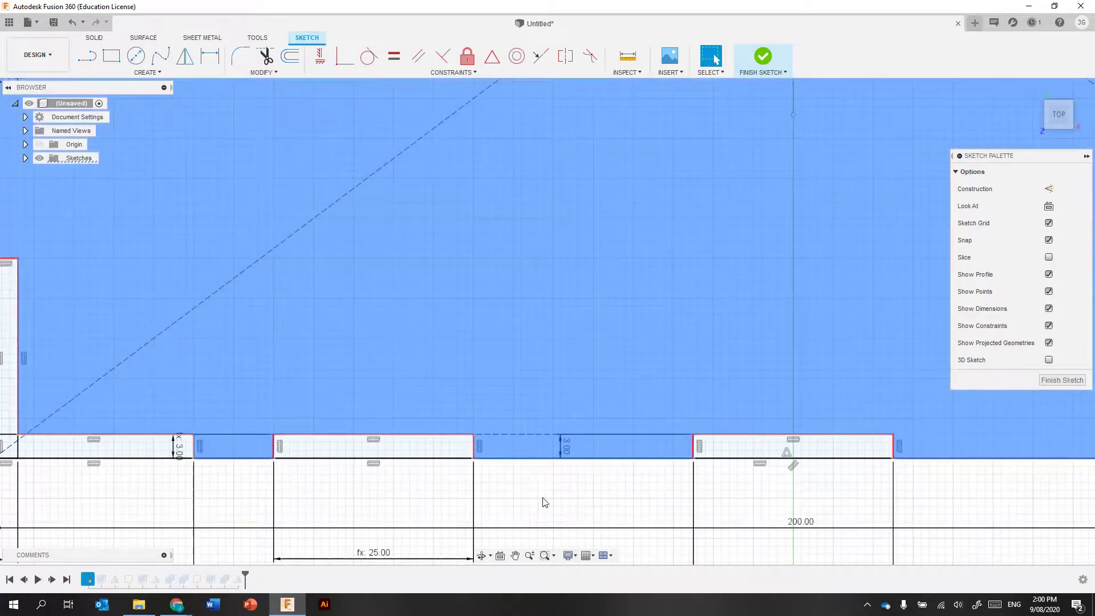
key(Escape)
Centre the new tab on the construction line's midpoint with a Midpoint constraint
click(491, 55)
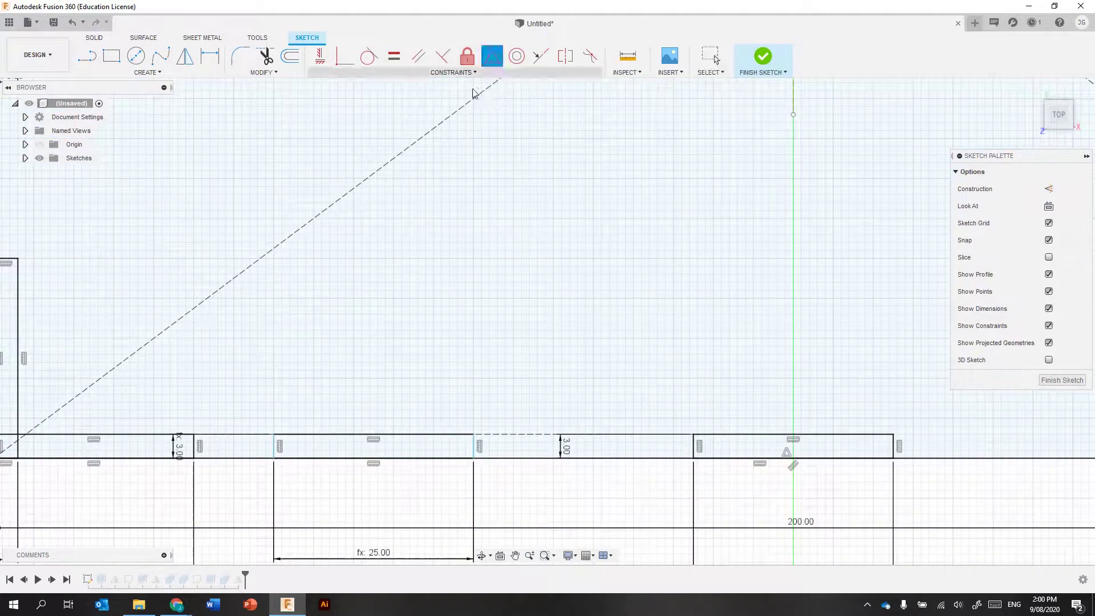
click(390, 436)
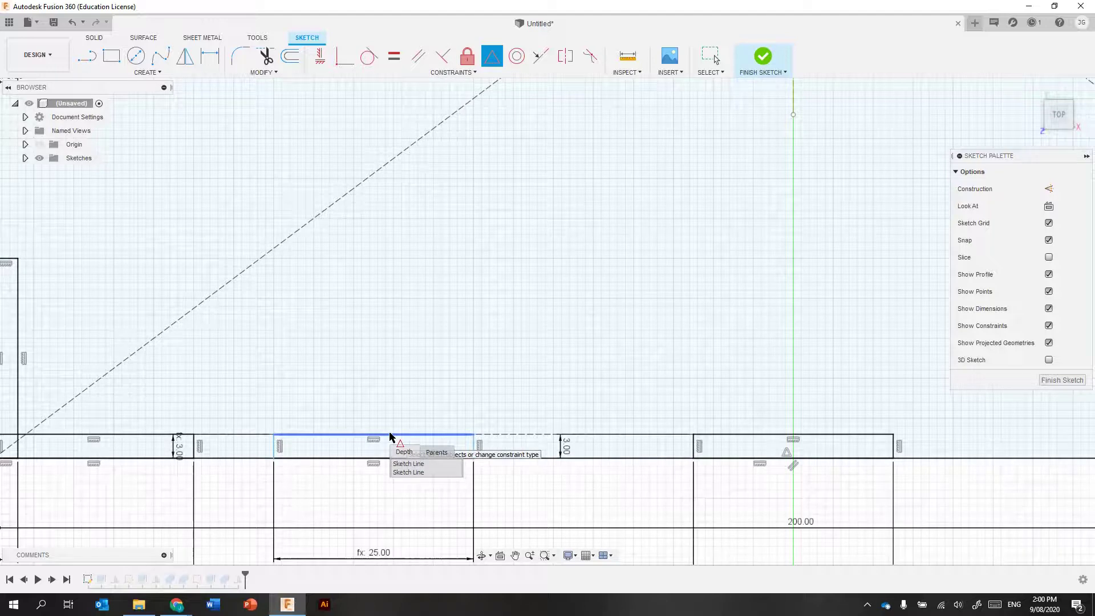
click(407, 464)
click(505, 437)
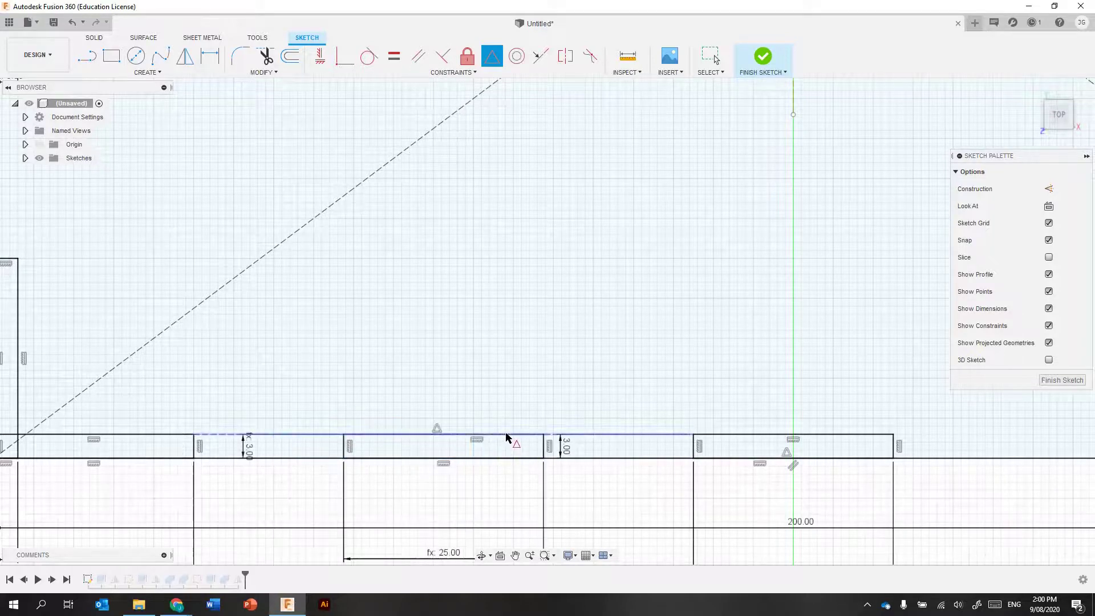
scroll(373, 469, down, 5)
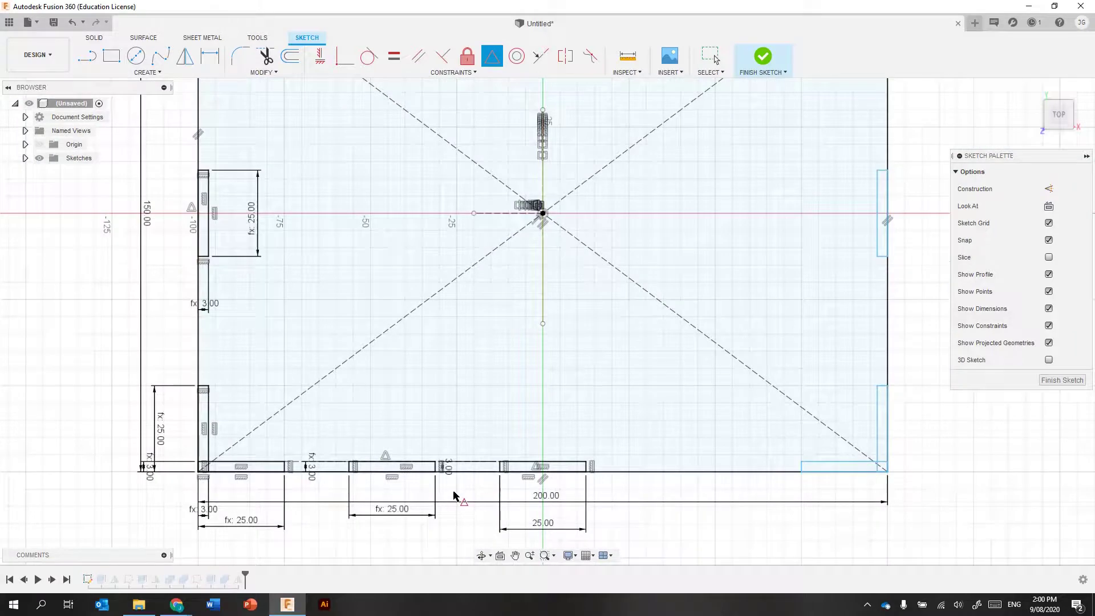
scroll(450, 488, down, 3)
key(Escape)
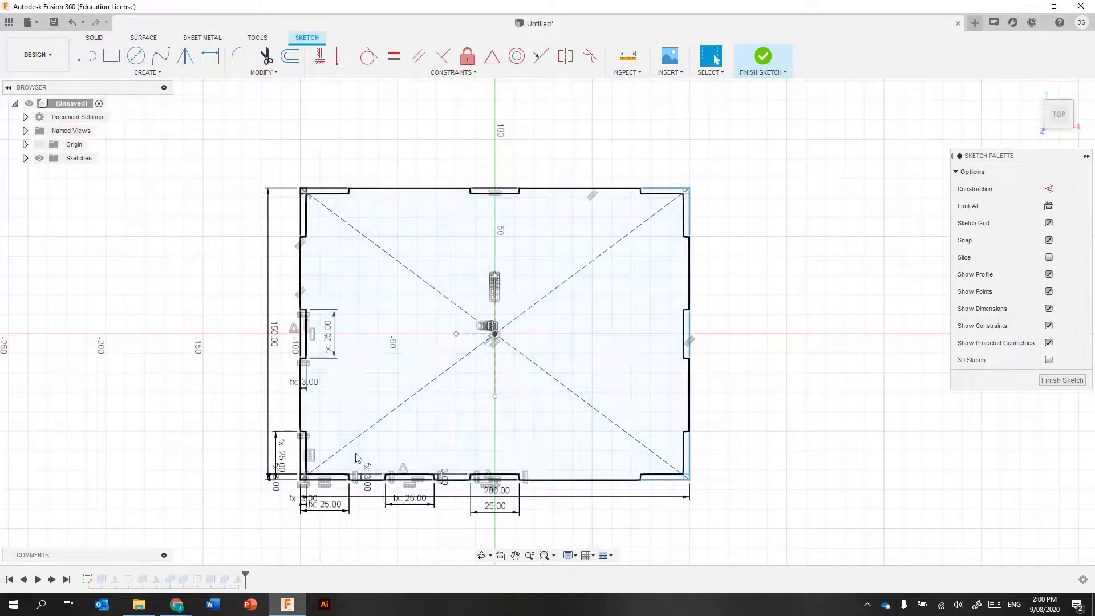
Select the full outline of a bottom-edge slot
click(402, 479)
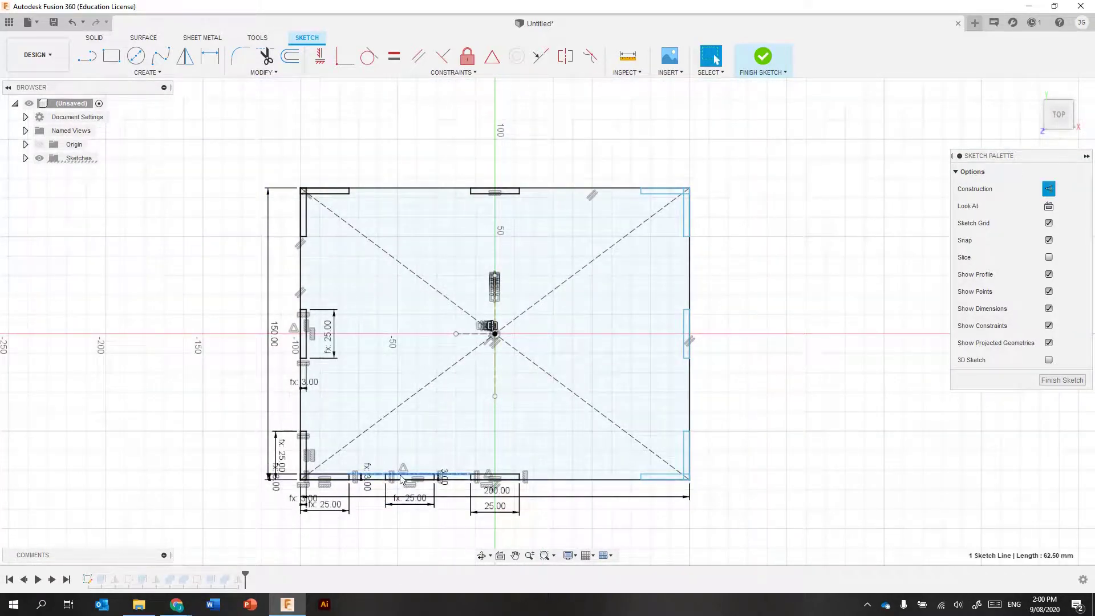
scroll(413, 507, up, 3)
click(374, 475)
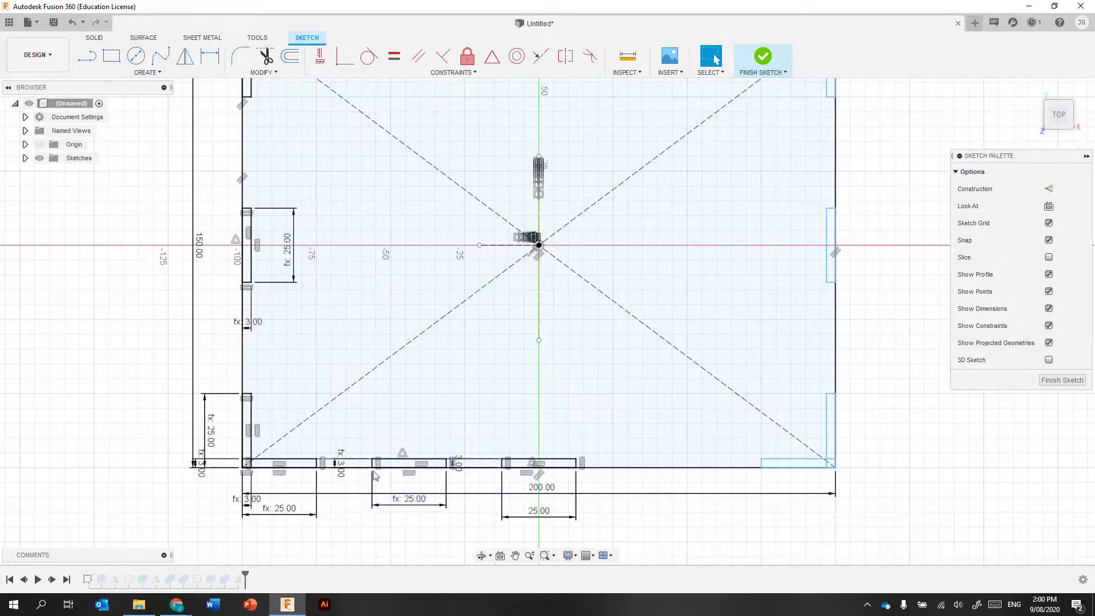
scroll(425, 472, up, 8)
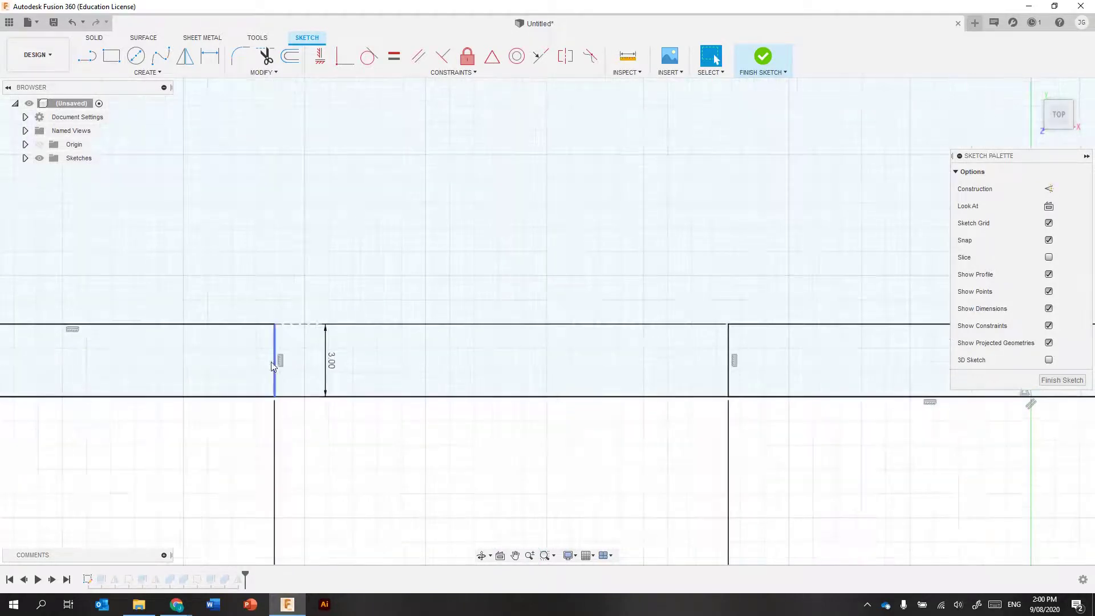
double_click(274, 363)
scroll(374, 479, down, 8)
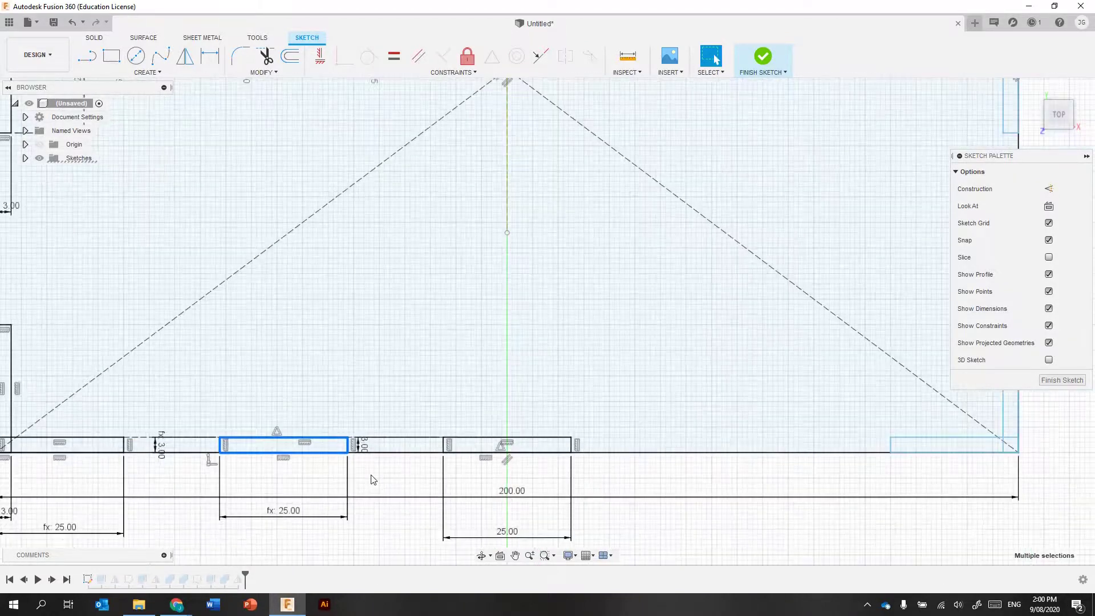
Mirror the selected bottom slot across the vertical centre line
click(184, 56)
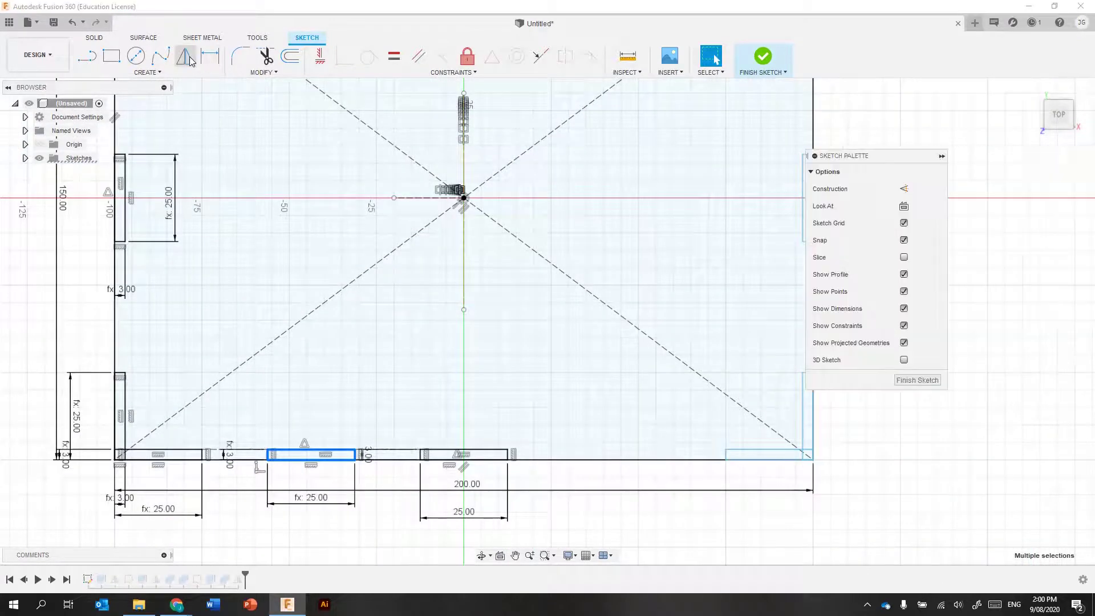
click(1004, 189)
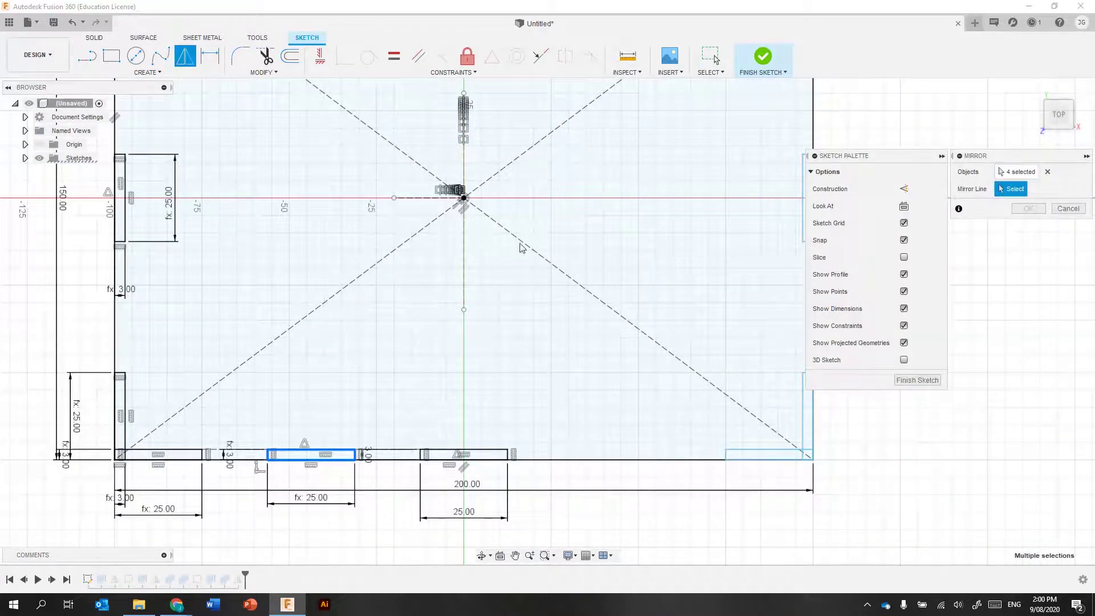
click(465, 261)
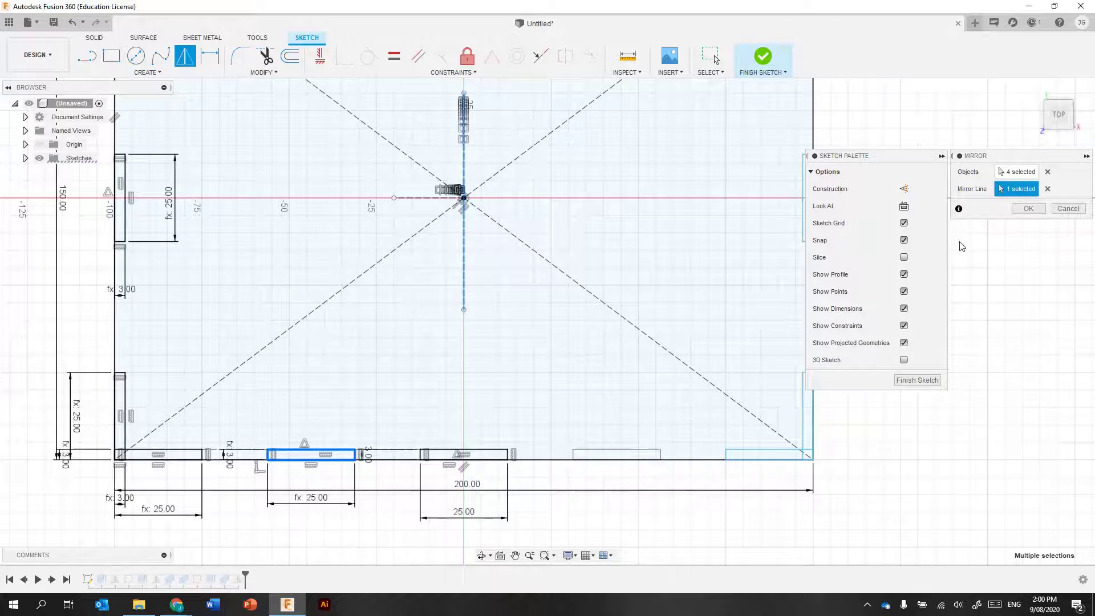
click(1026, 208)
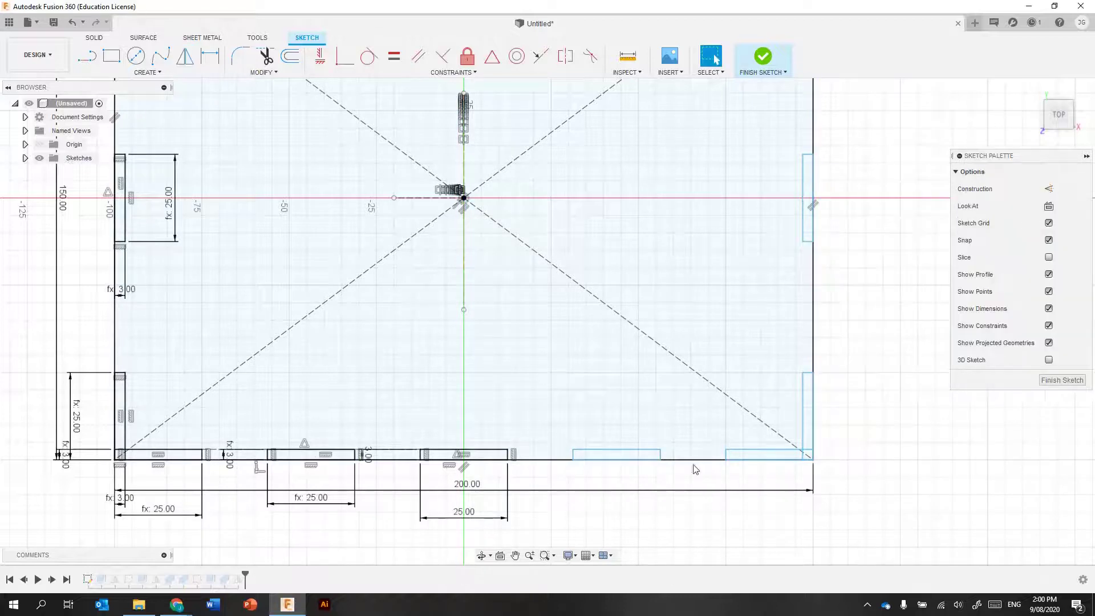
Mirror both new bottom slots across the horizontal centre line onto the top edge
click(629, 454)
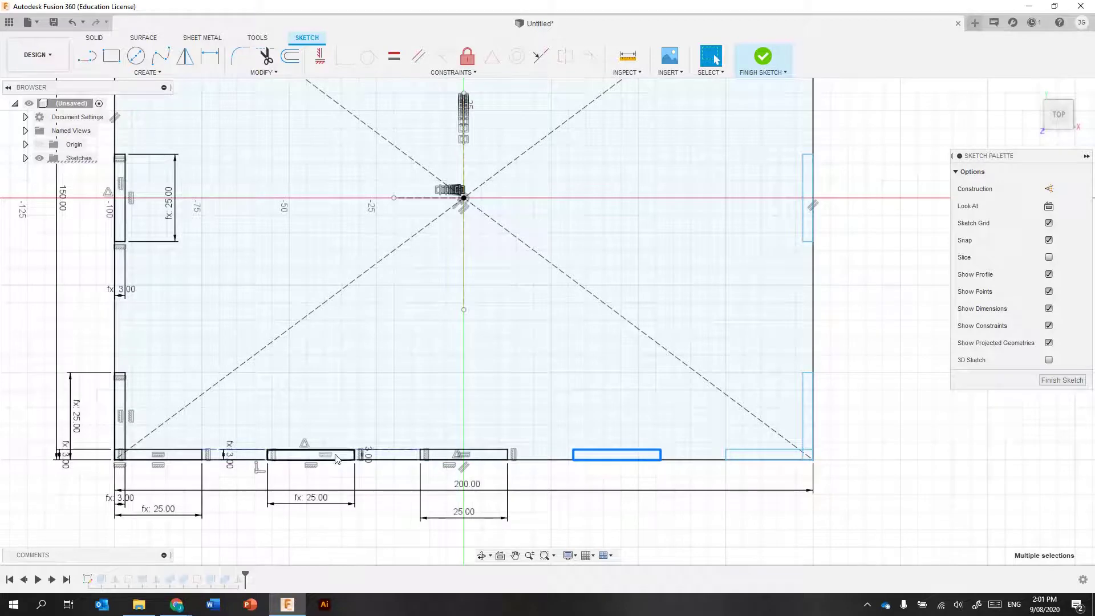
click(342, 459)
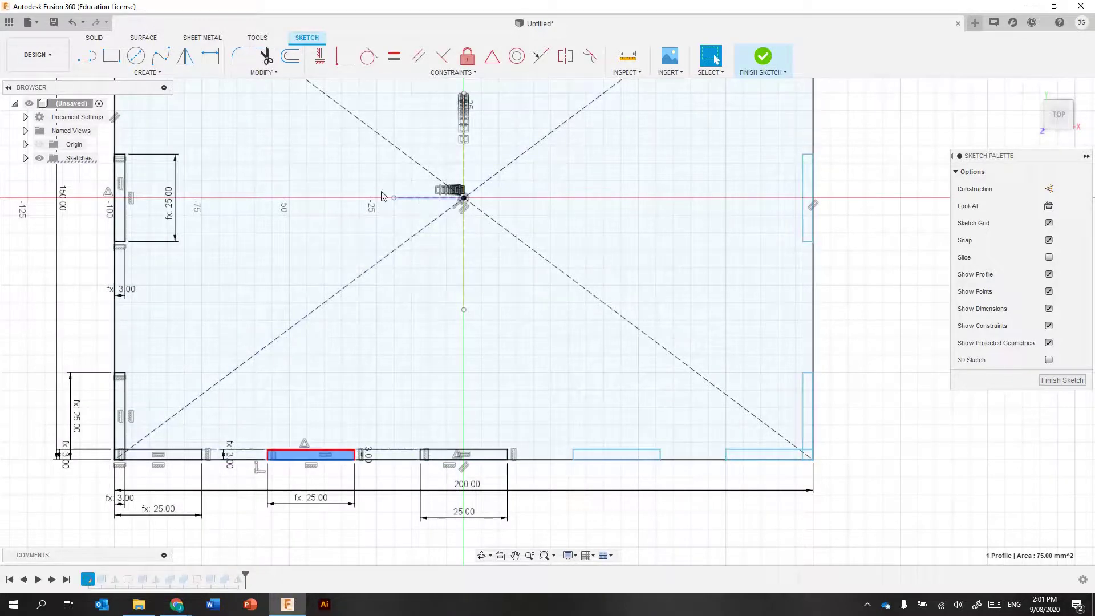
click(185, 55)
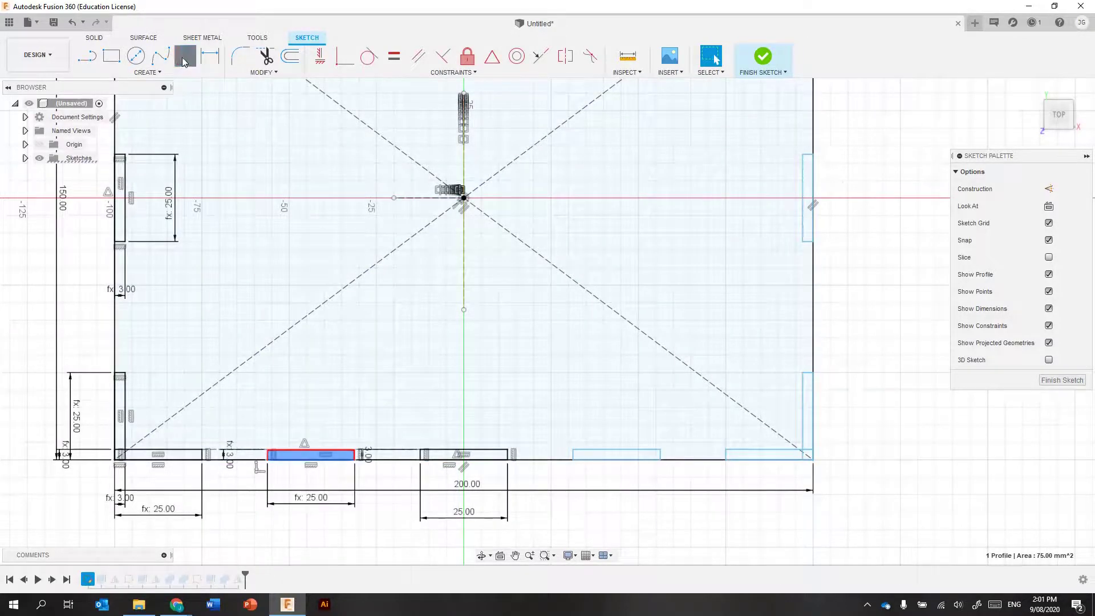
double_click(355, 455)
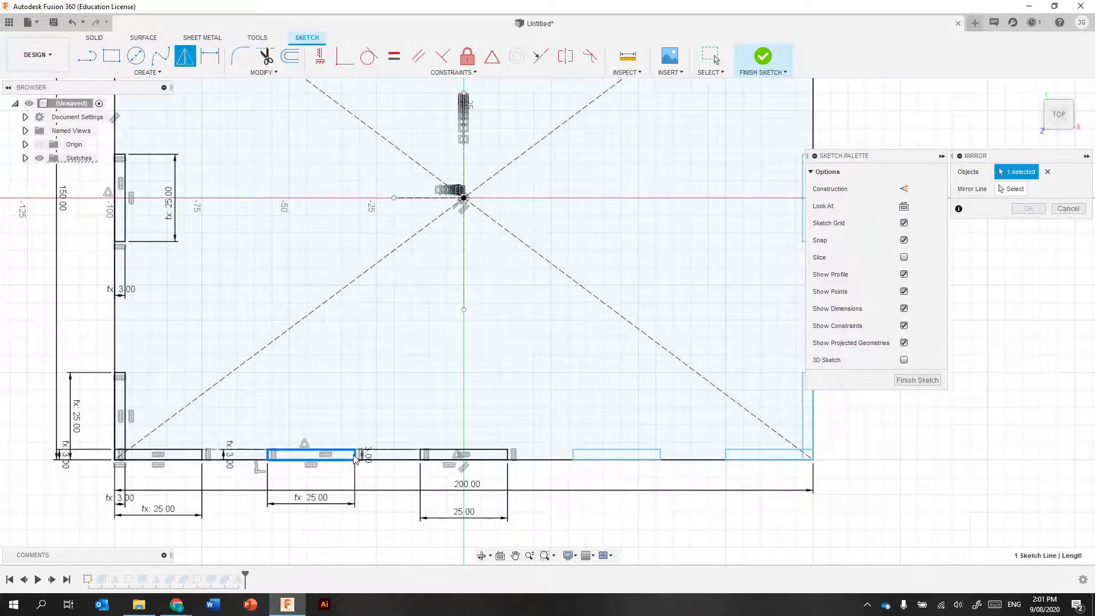
double_click(576, 457)
scroll(581, 461, down, 2)
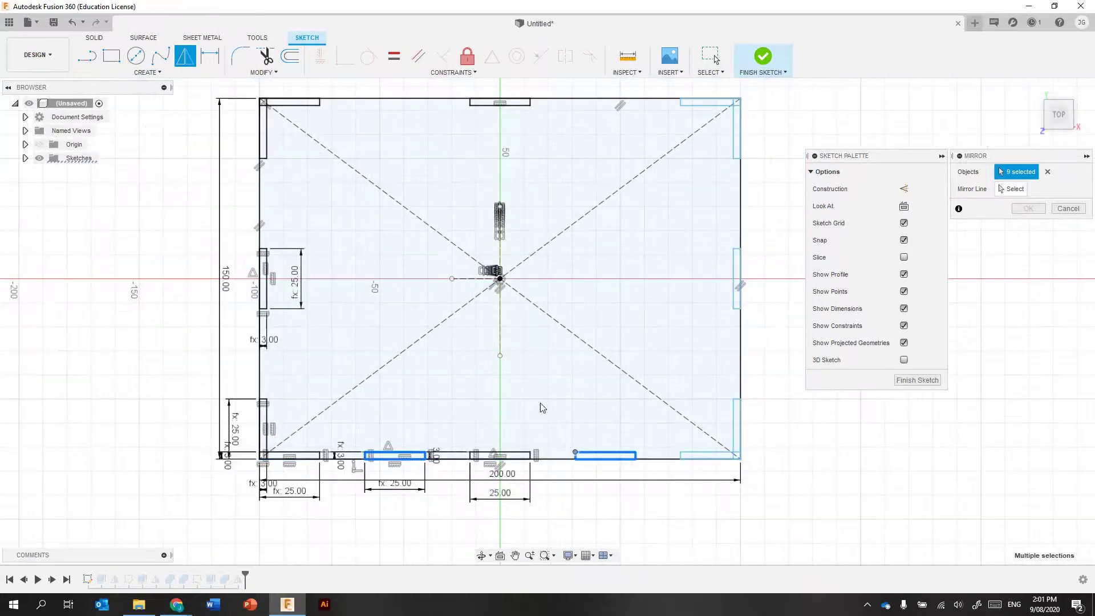
click(1011, 188)
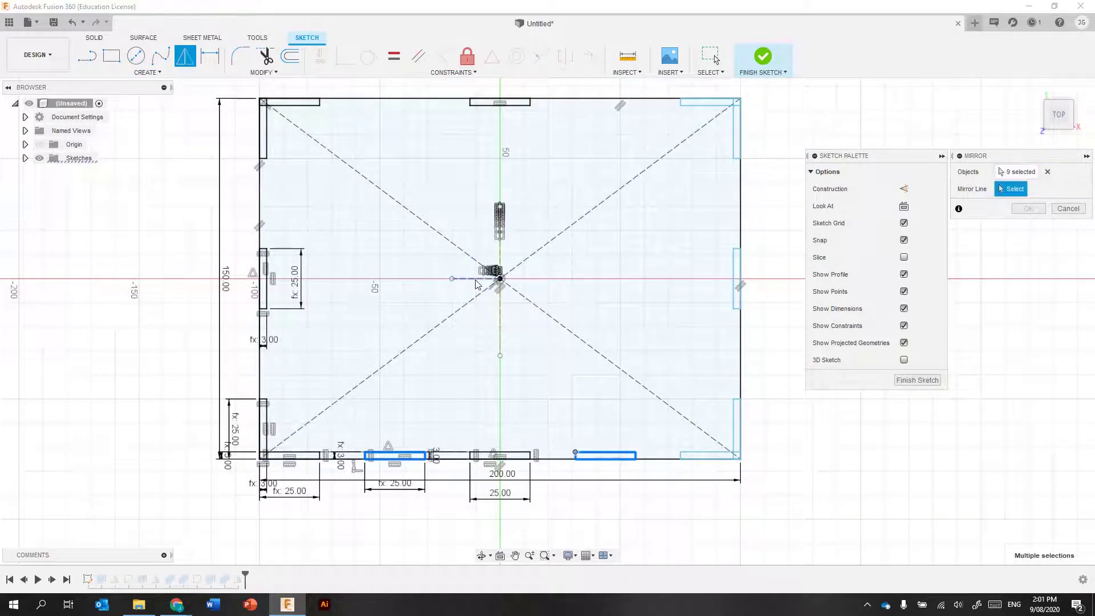
click(478, 278)
click(1028, 208)
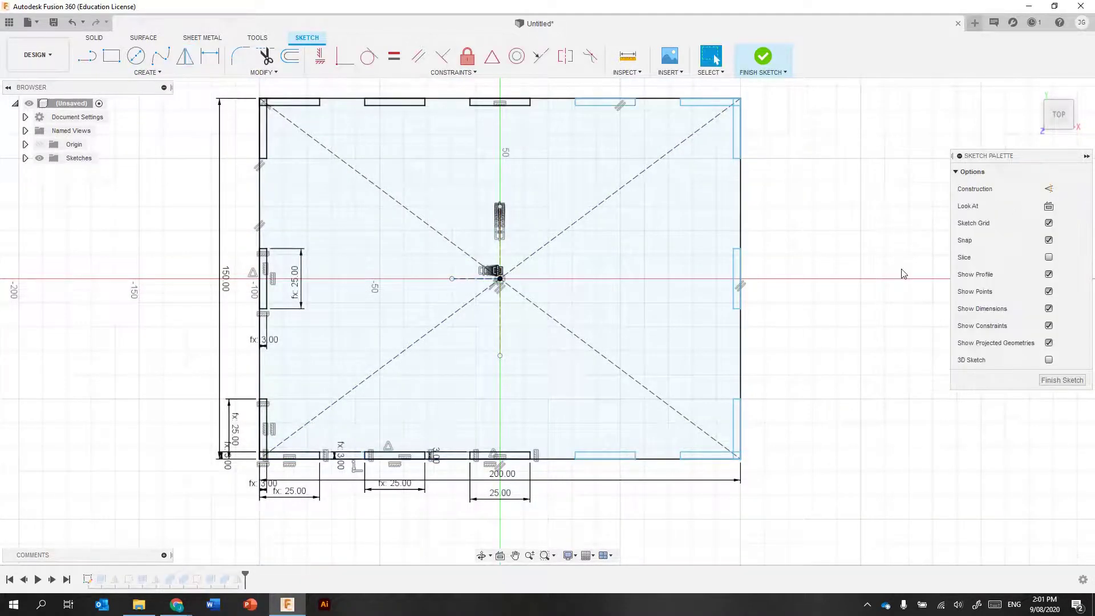
Finish the sketch and deselect the three notch profiles in the plate's extrude
click(763, 57)
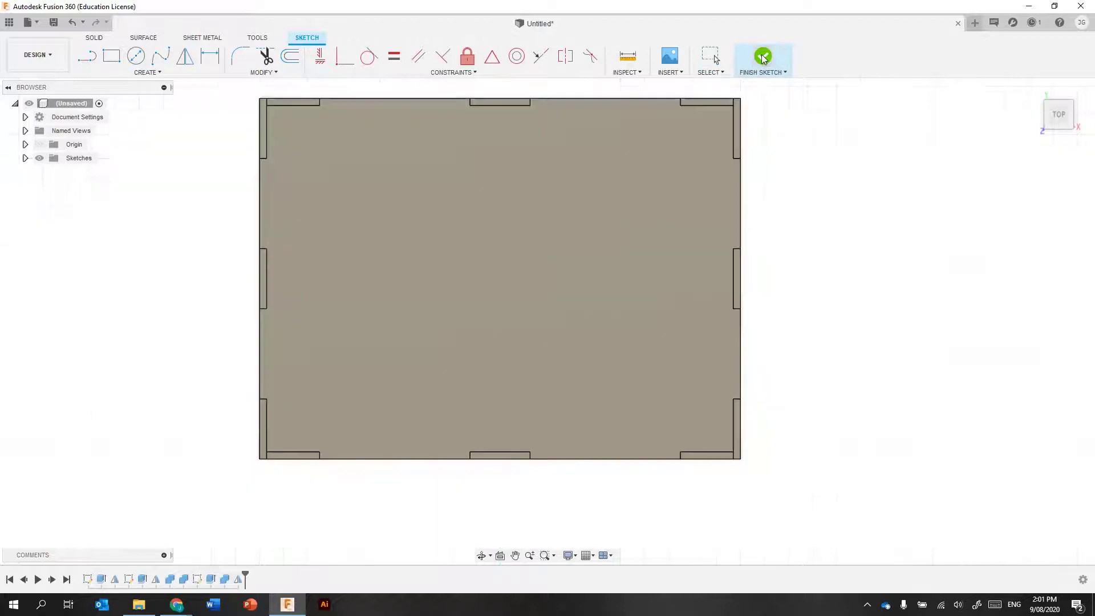
double_click(101, 580)
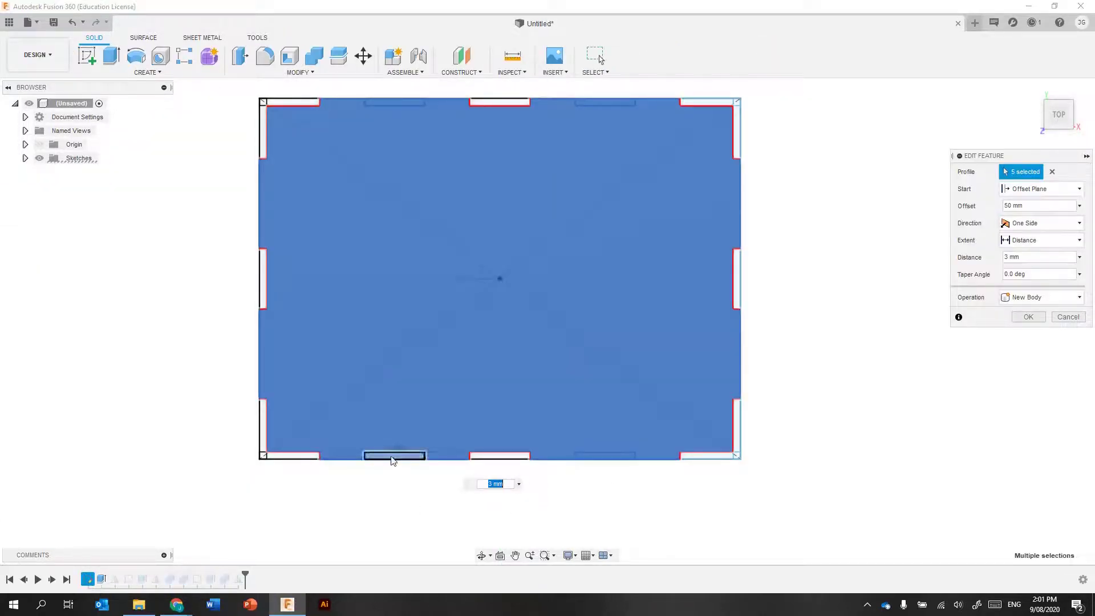
click(391, 460)
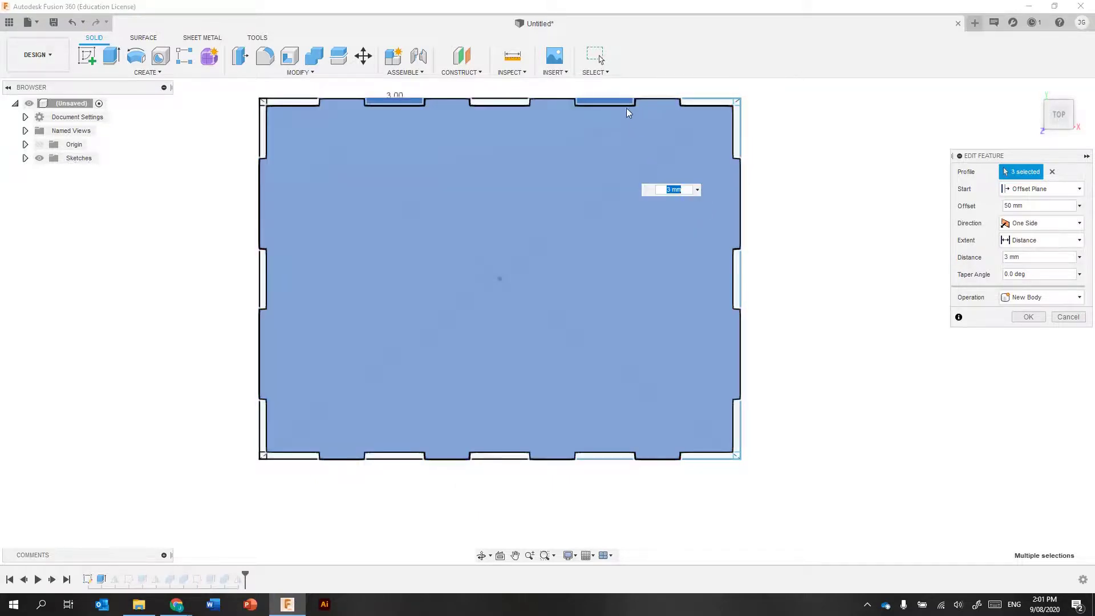
click(613, 101)
click(388, 102)
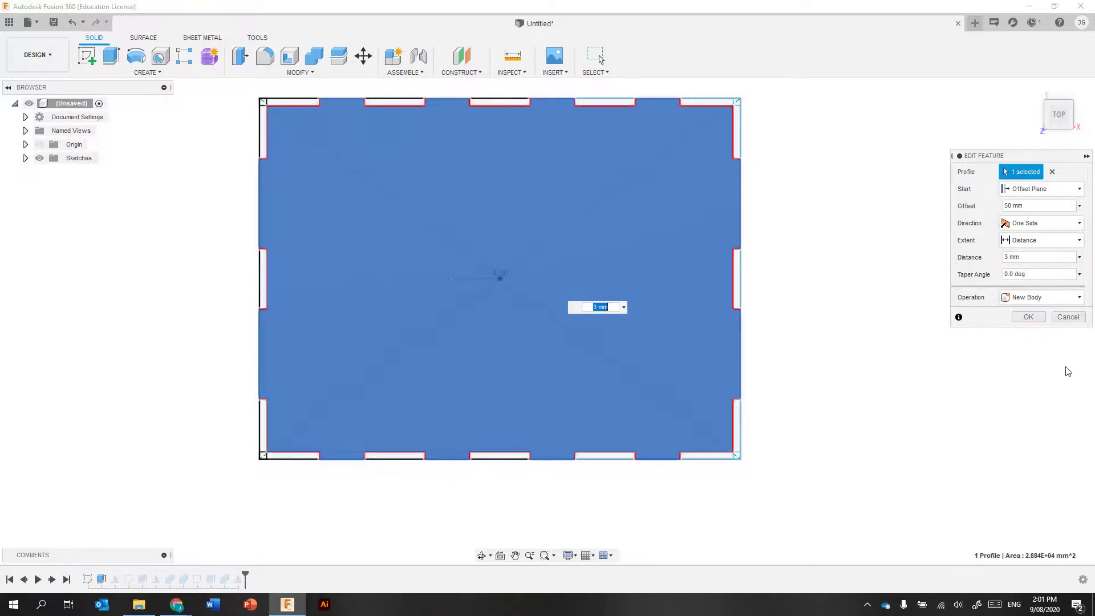
click(1028, 316)
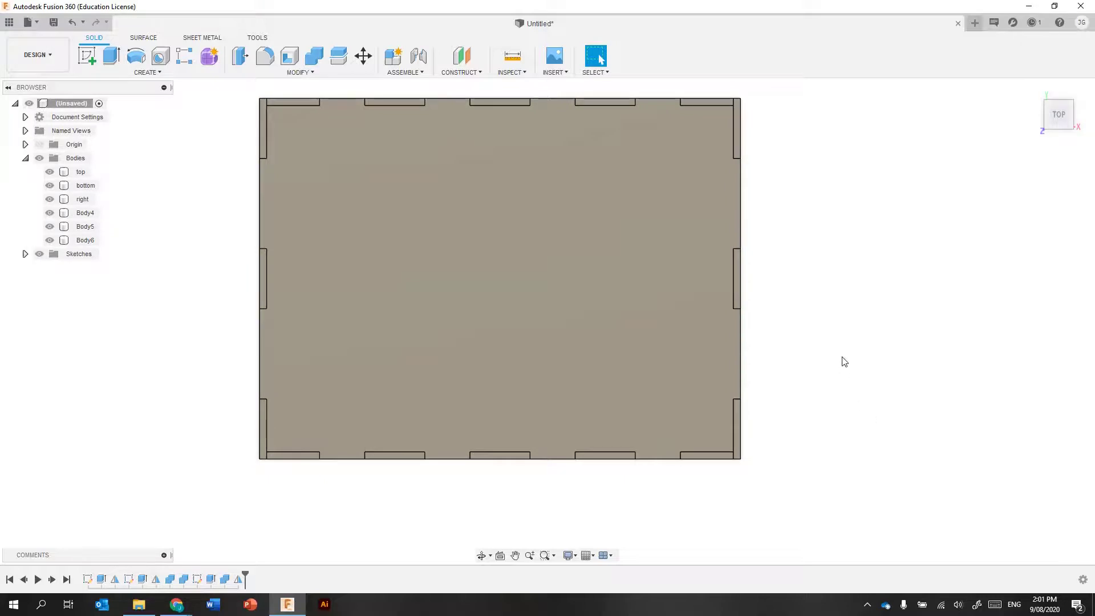
shift+middle_drag(843, 361, 834, 394)
Reopen Sketch2 and draw a 3 mm by d4 tab rectangle near the top of the left edge
click(1032, 90)
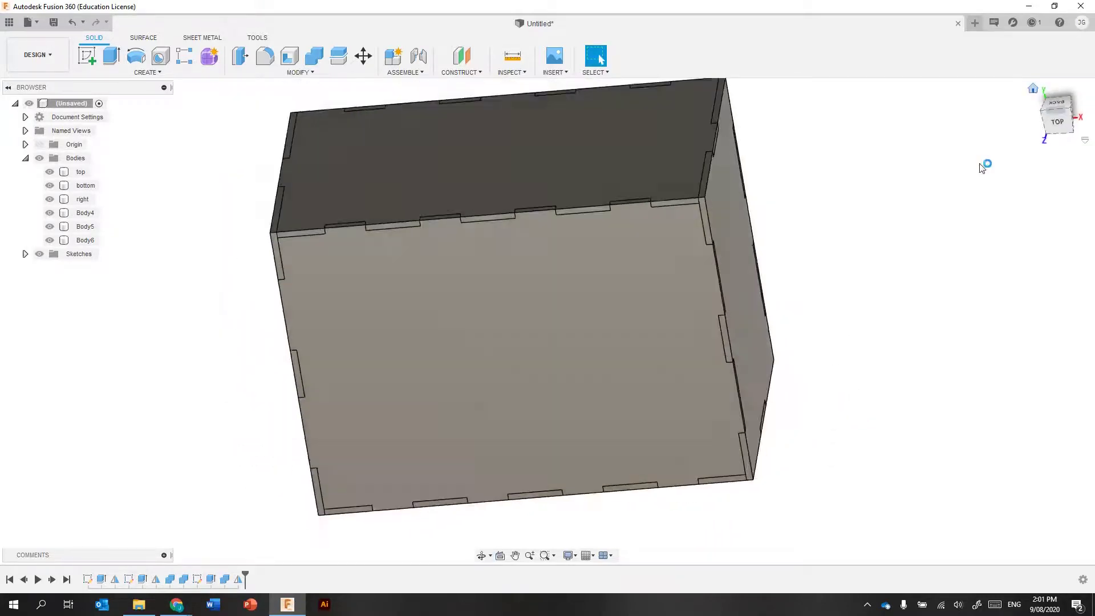
double_click(129, 579)
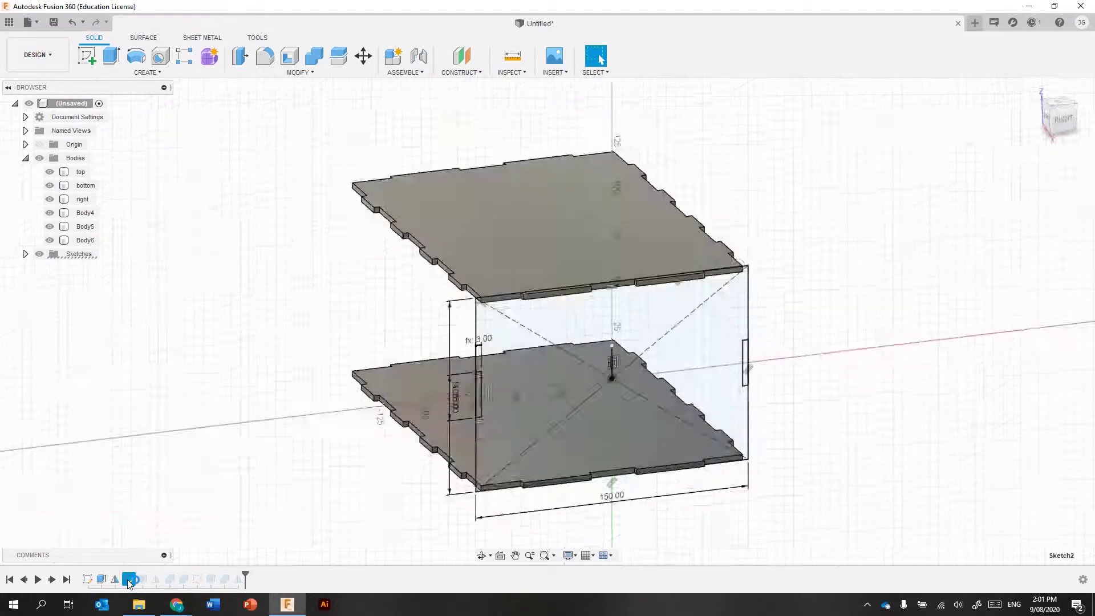
scroll(388, 306, up, 3)
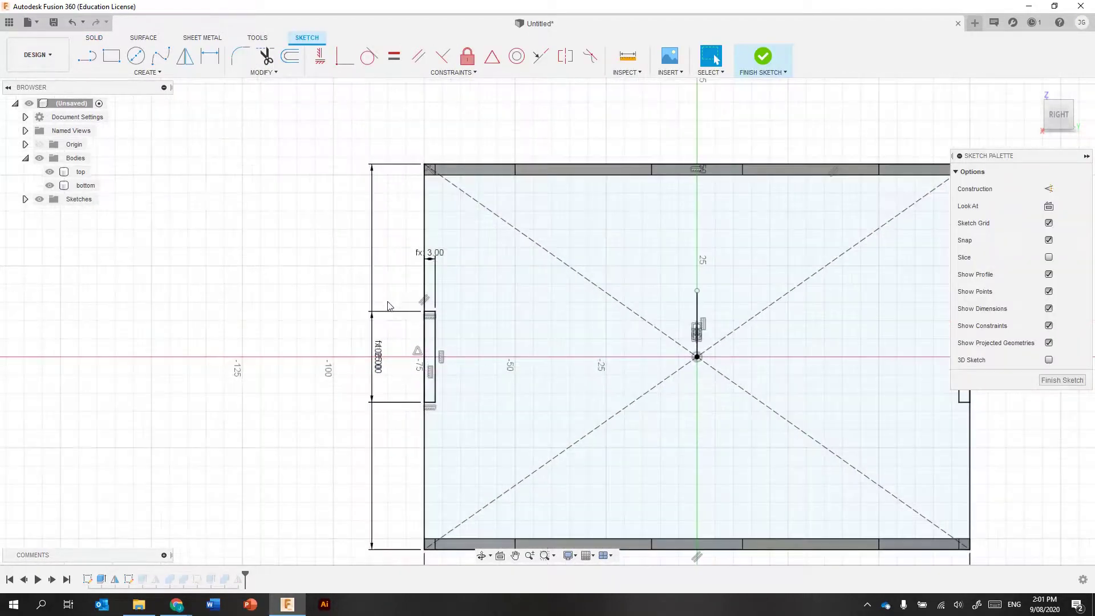
scroll(257, 196, up, 2)
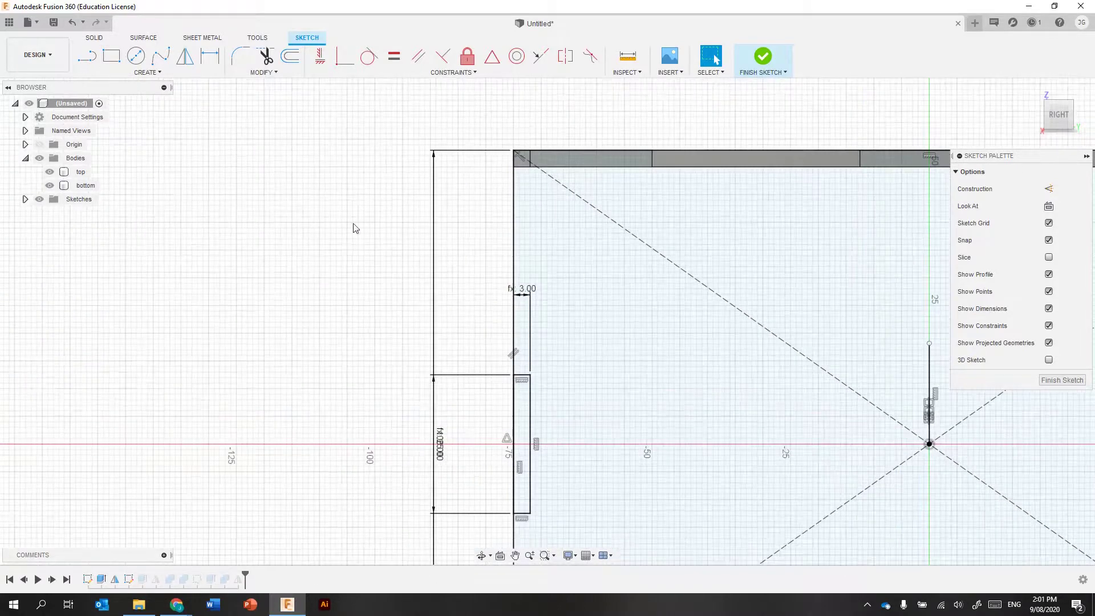
middle_drag(354, 227, 309, 226)
click(111, 56)
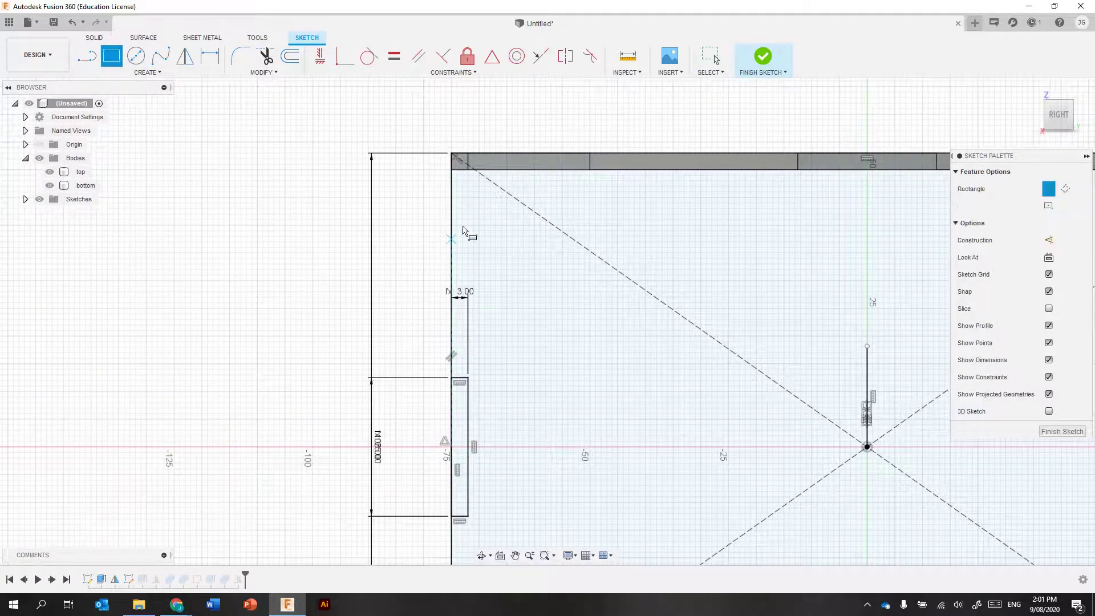
click(452, 204)
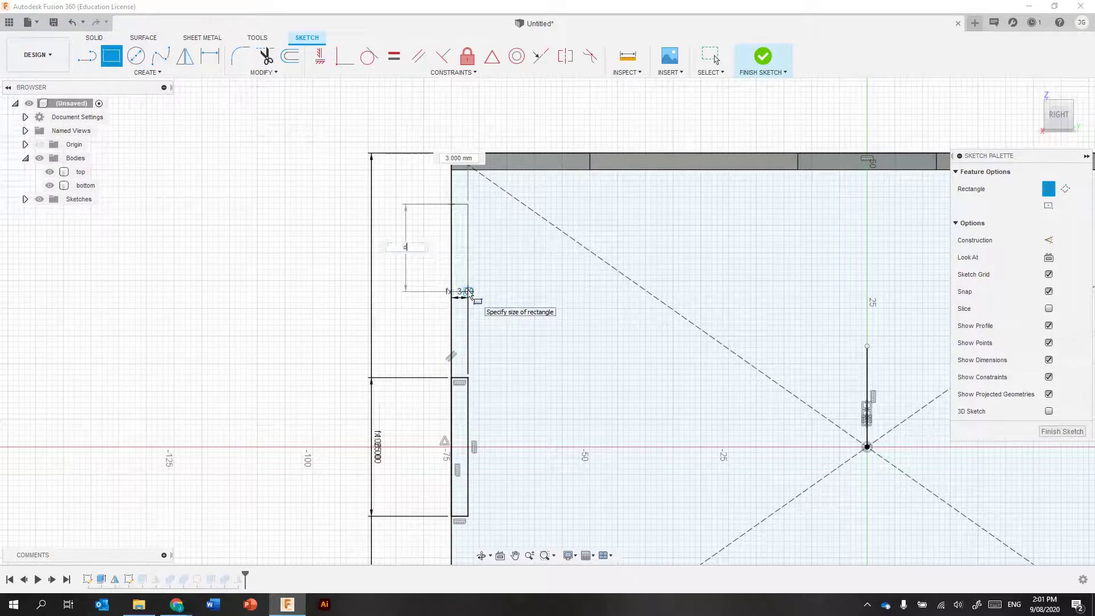
text(d4)
key(Tab)
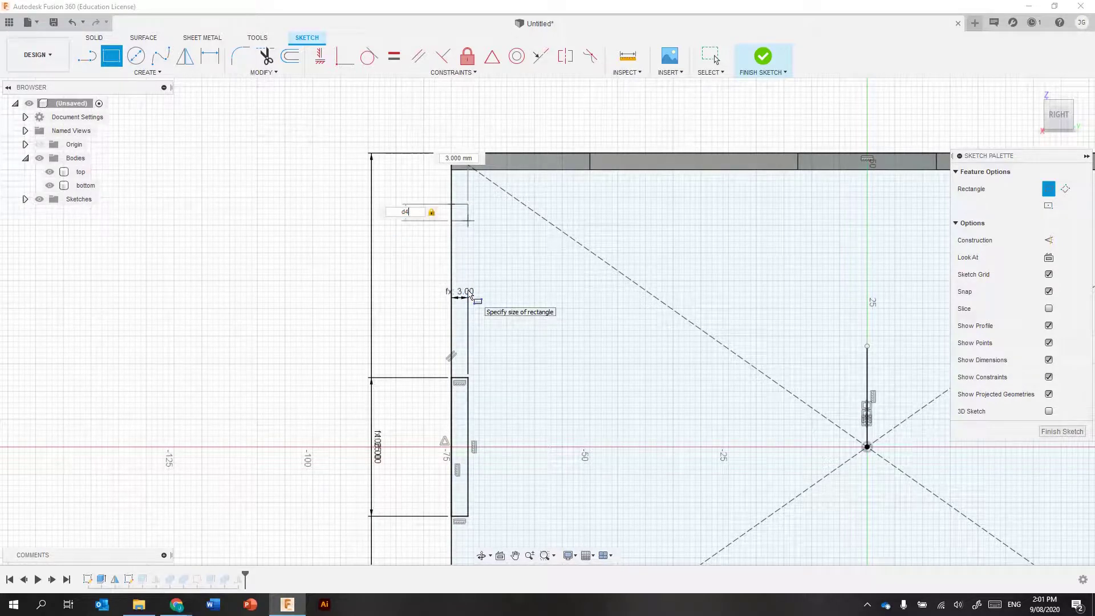
key(Return)
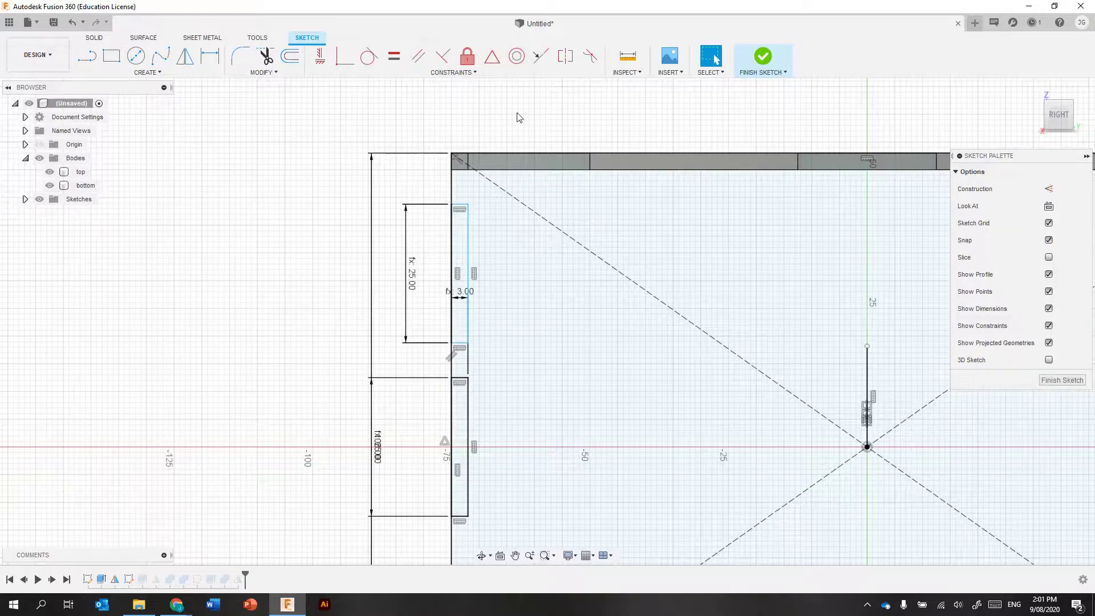
Draw a 40.50 mm vertical line from the rectangle's corner and make it construction geometry
key(l)
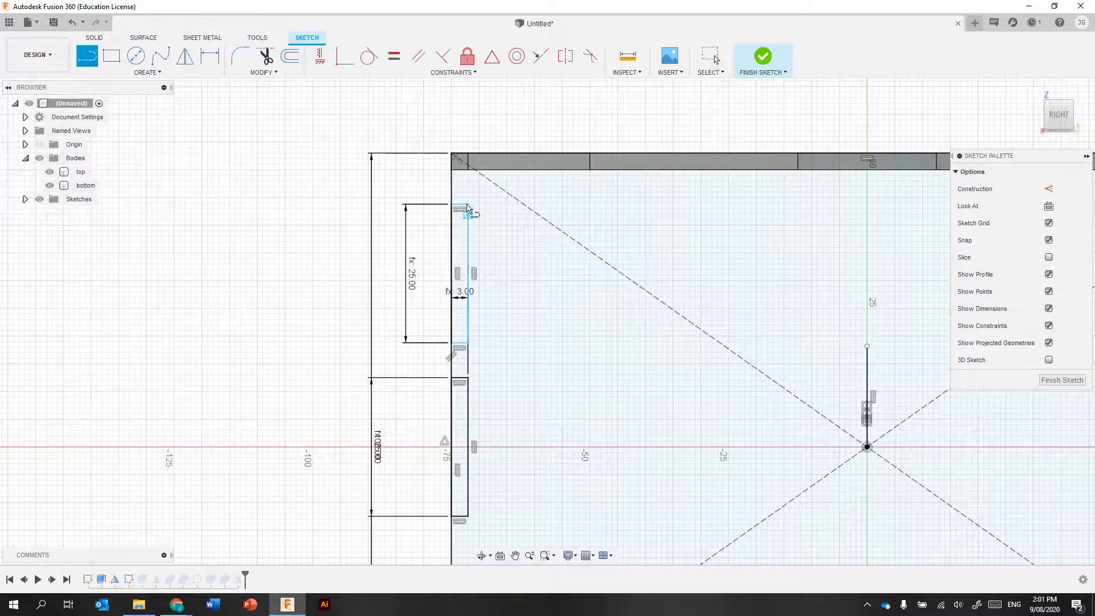
click(467, 173)
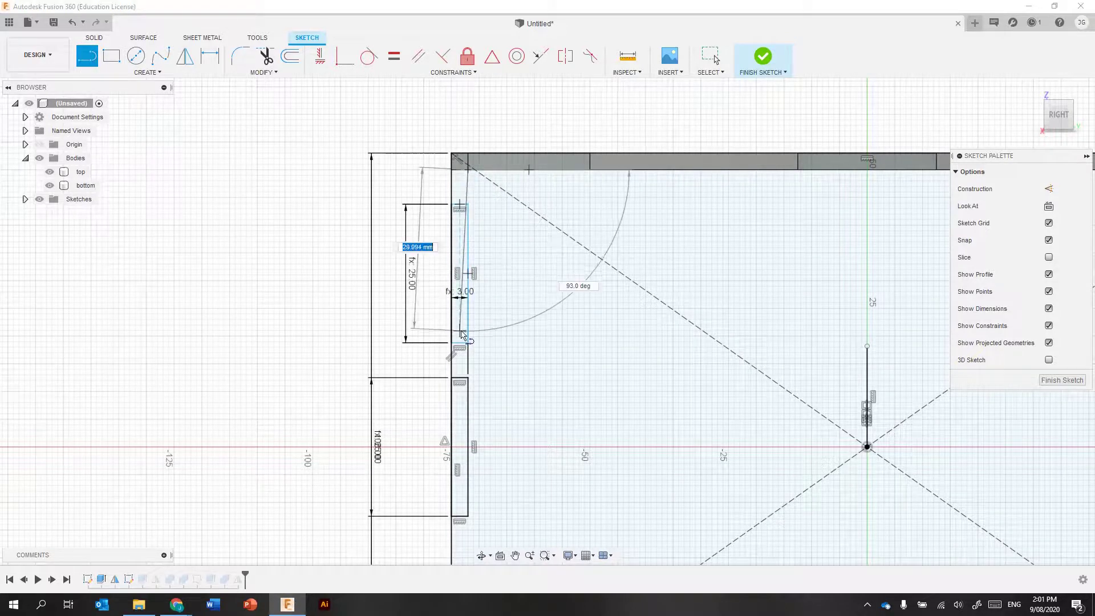
key(Escape)
key(Escape)
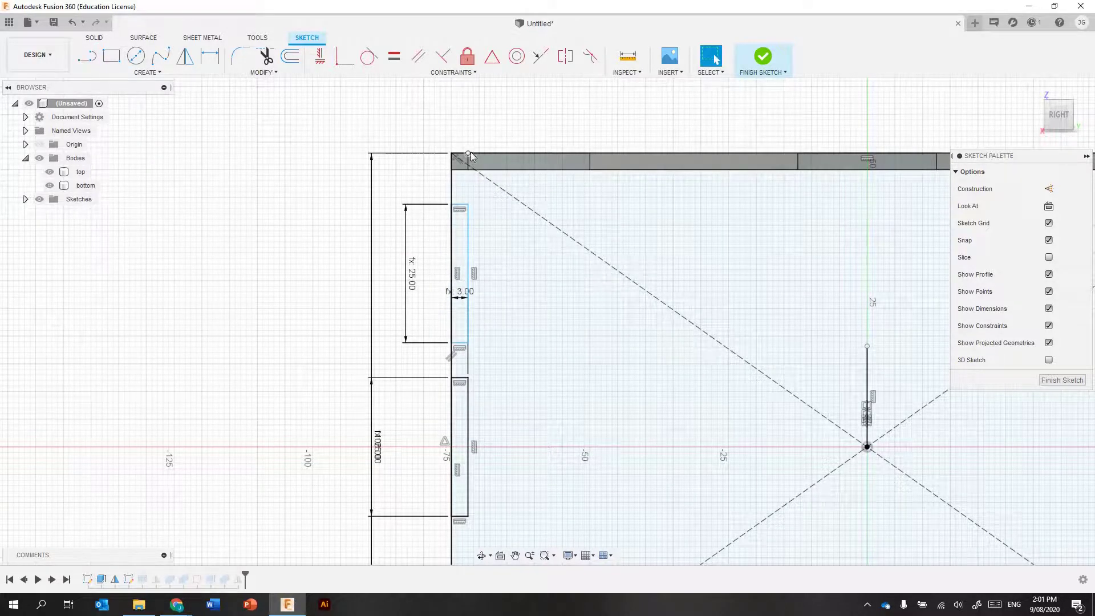
key(l)
click(468, 170)
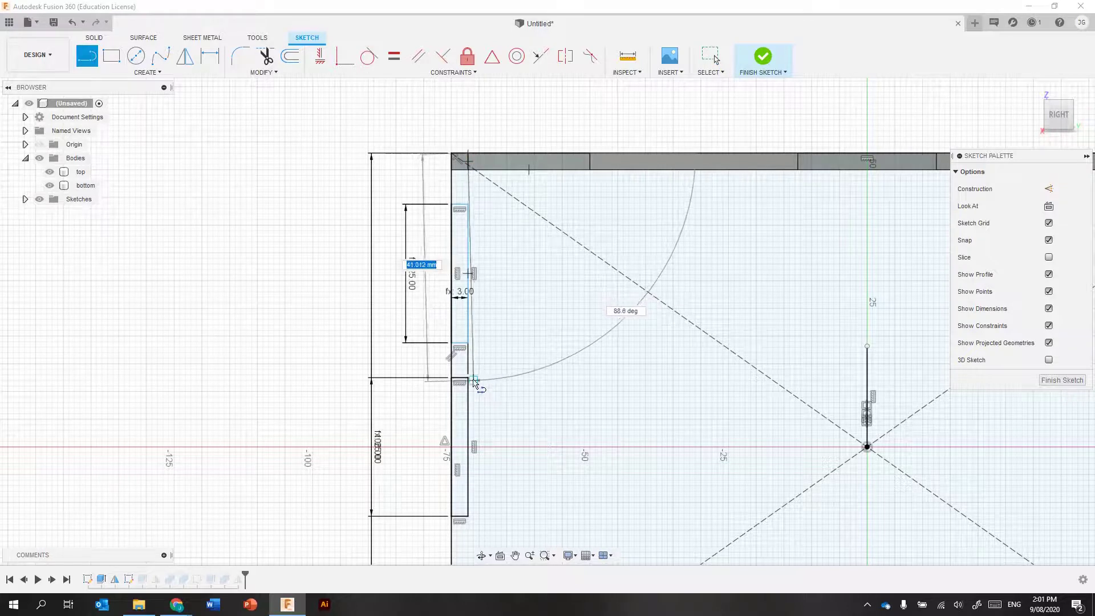
click(469, 377)
key(Escape)
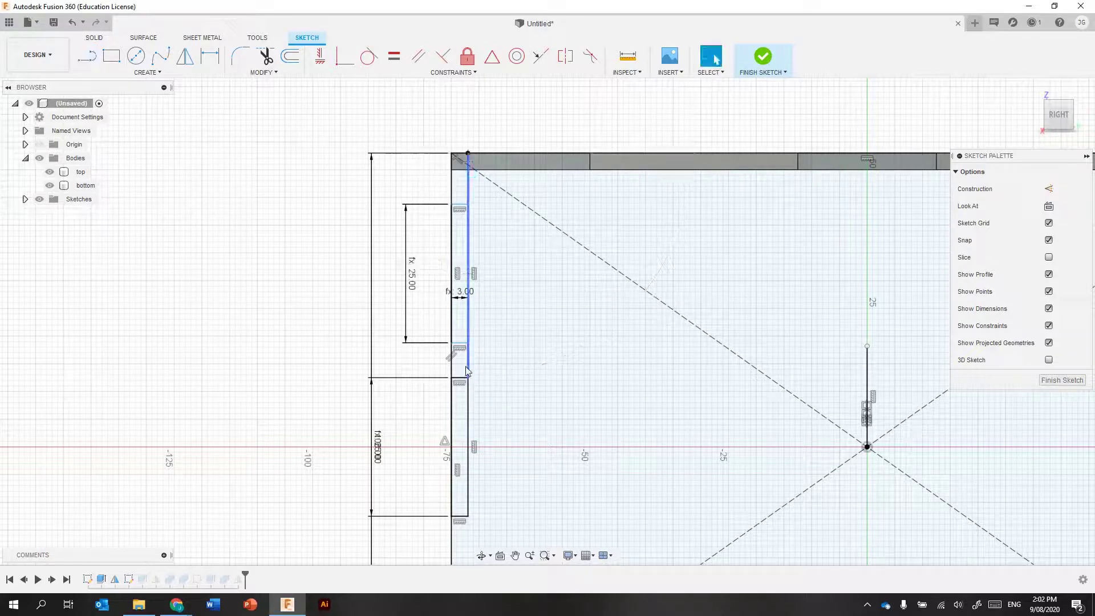
click(467, 360)
key(x)
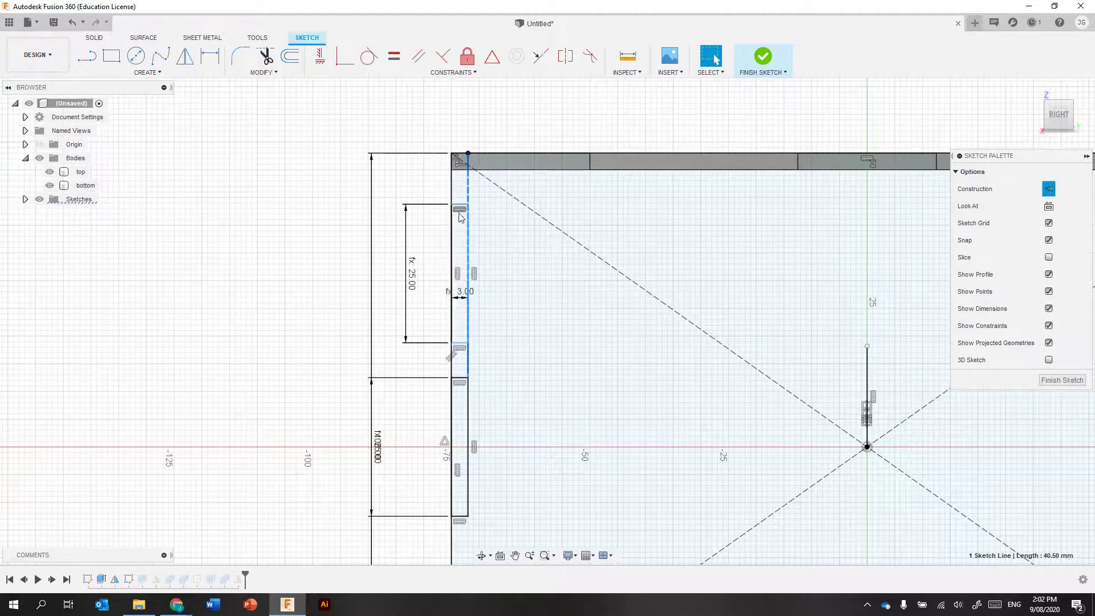
Centre the new tab on the 40.50 mm construction line's midpoint
click(492, 56)
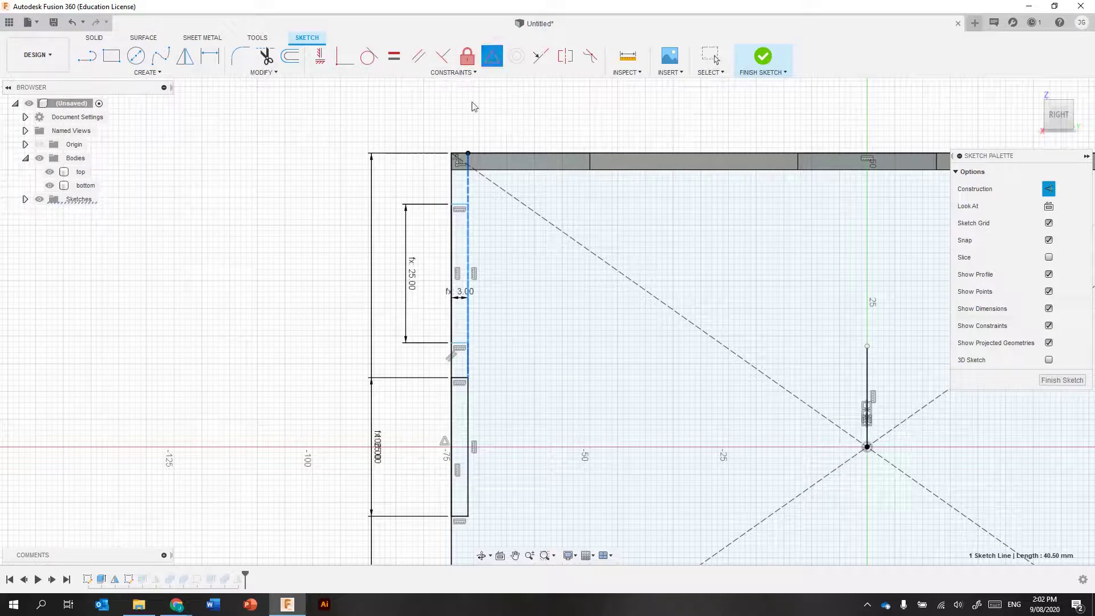
click(467, 253)
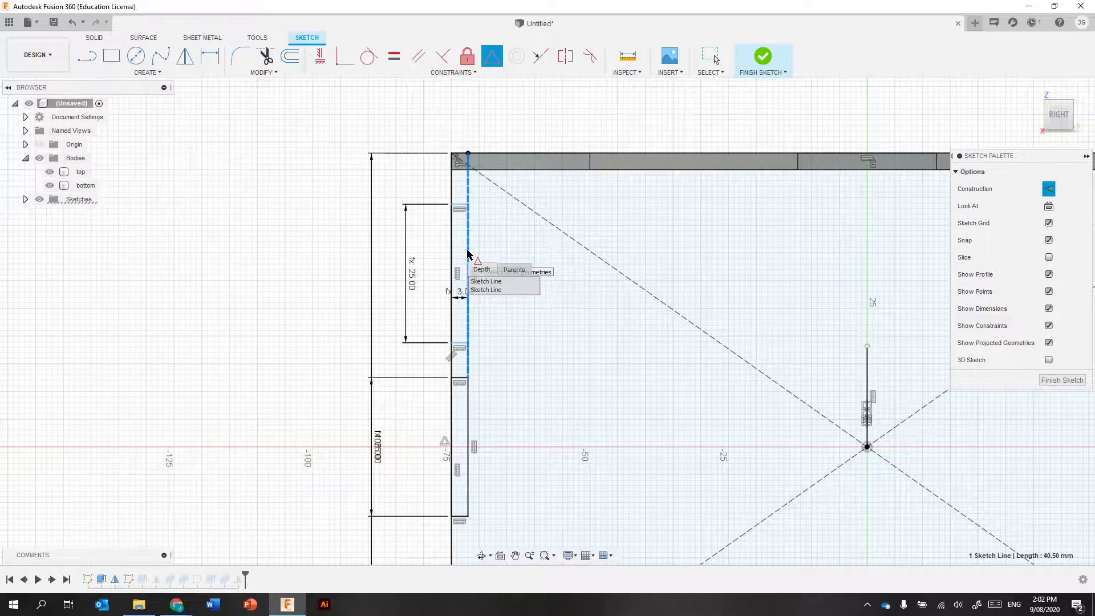
click(484, 290)
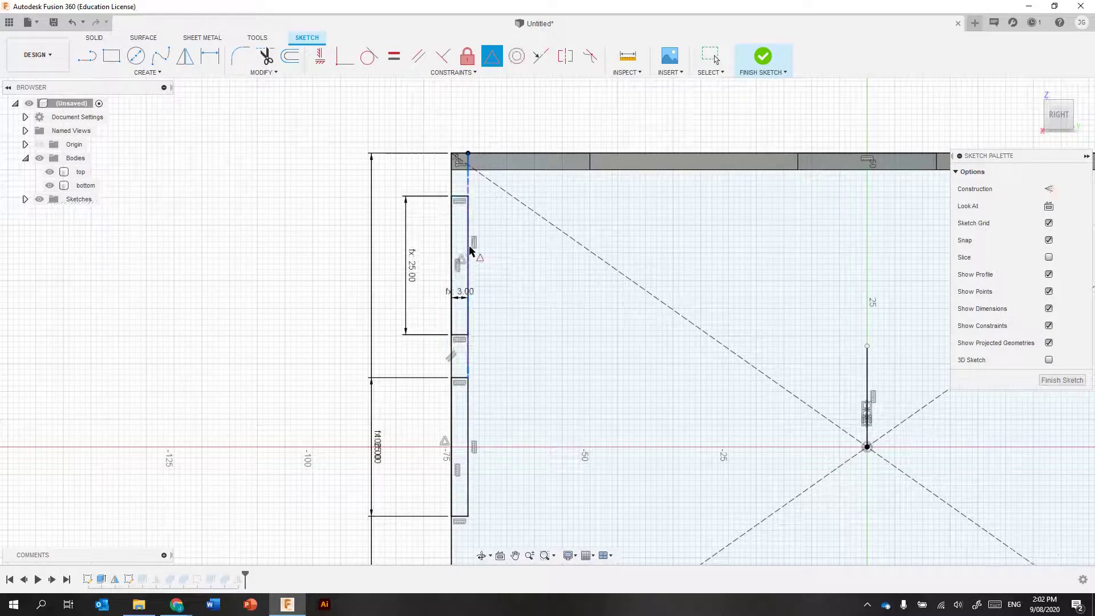
scroll(218, 301, down, 5)
key(Escape)
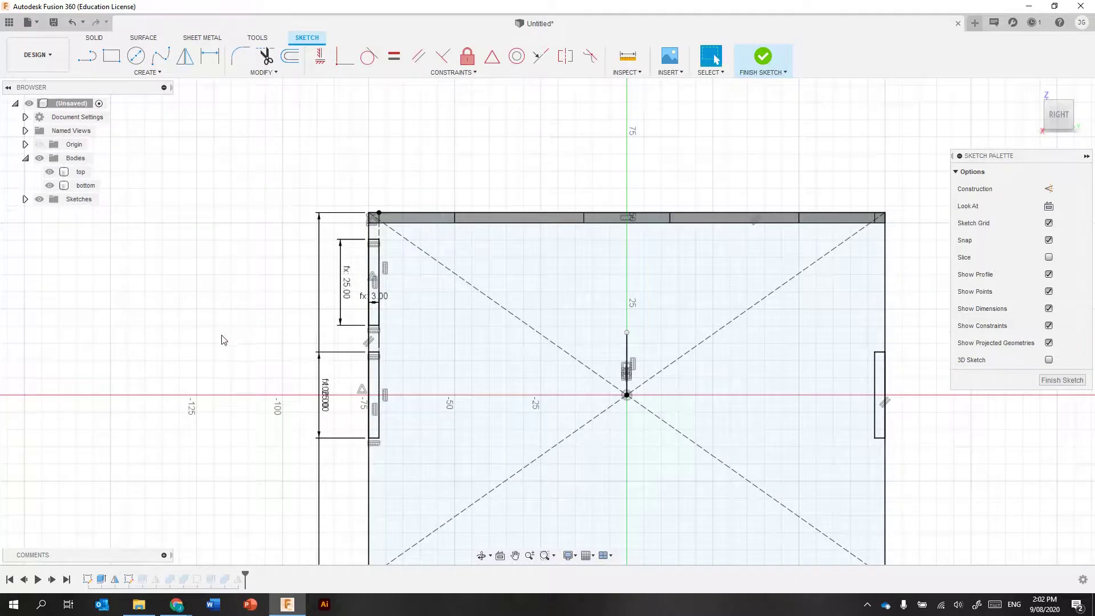
middle_drag(224, 337, 215, 237)
scroll(215, 242, down, 2)
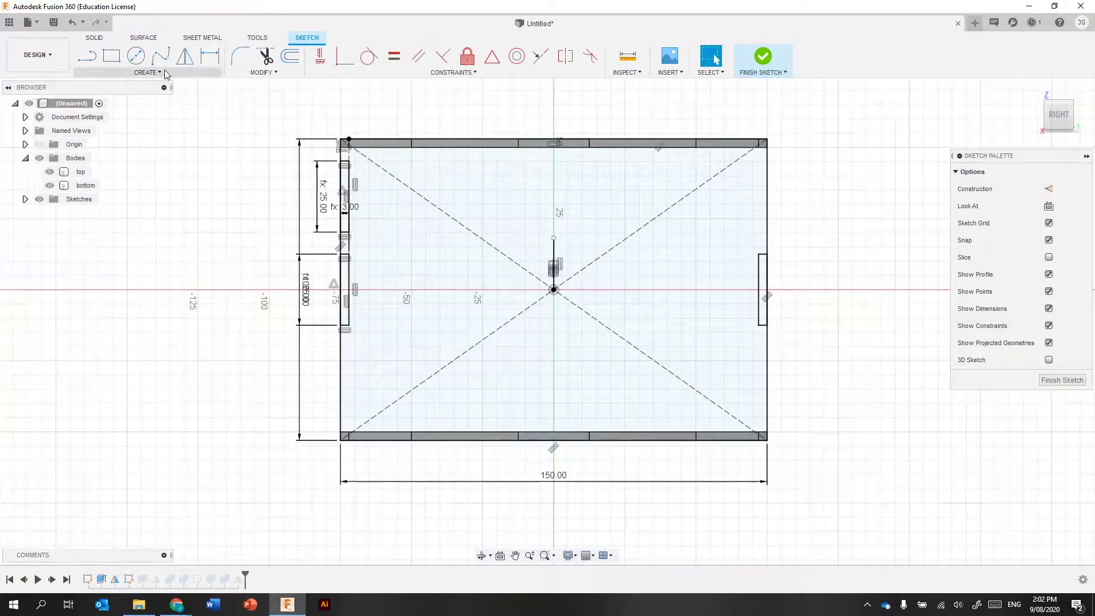
Shorten the slot to 15 mm and mirror it across the vertical centre line
double_click(323, 197)
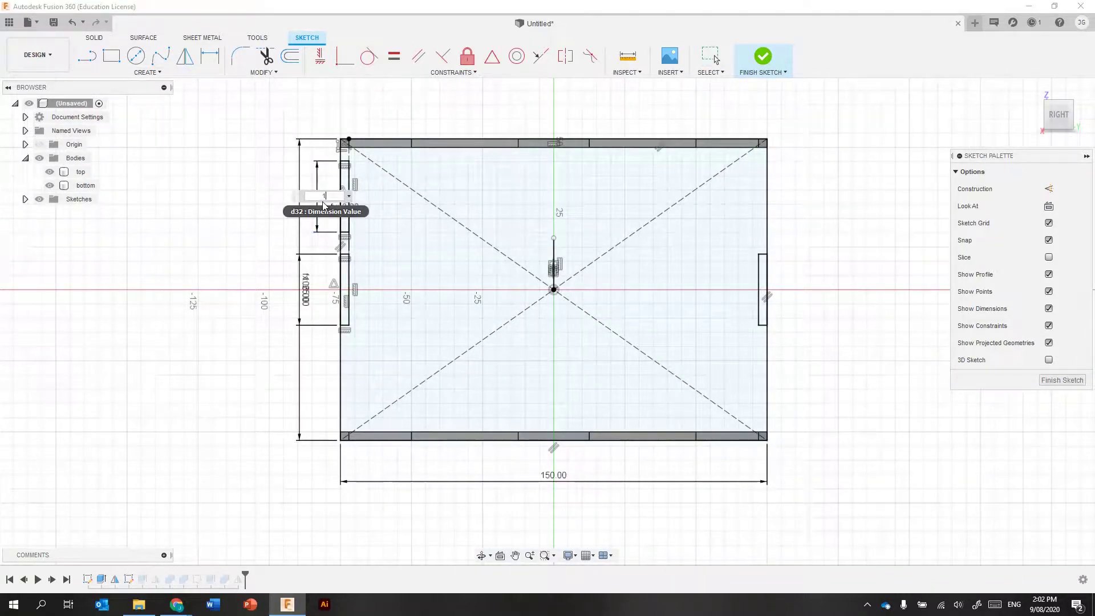
key(Return)
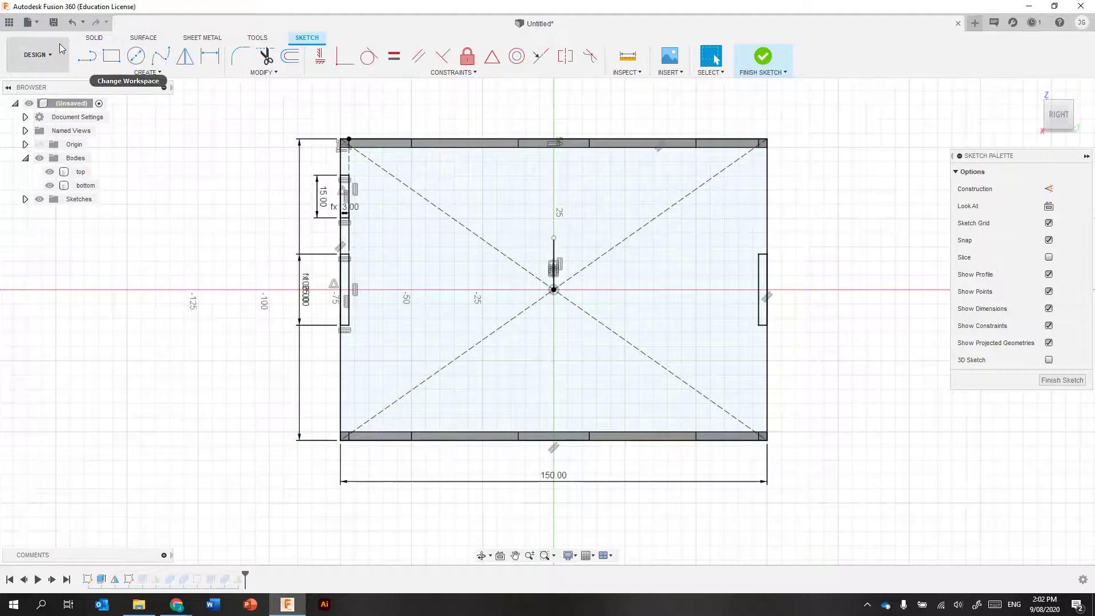
click(186, 57)
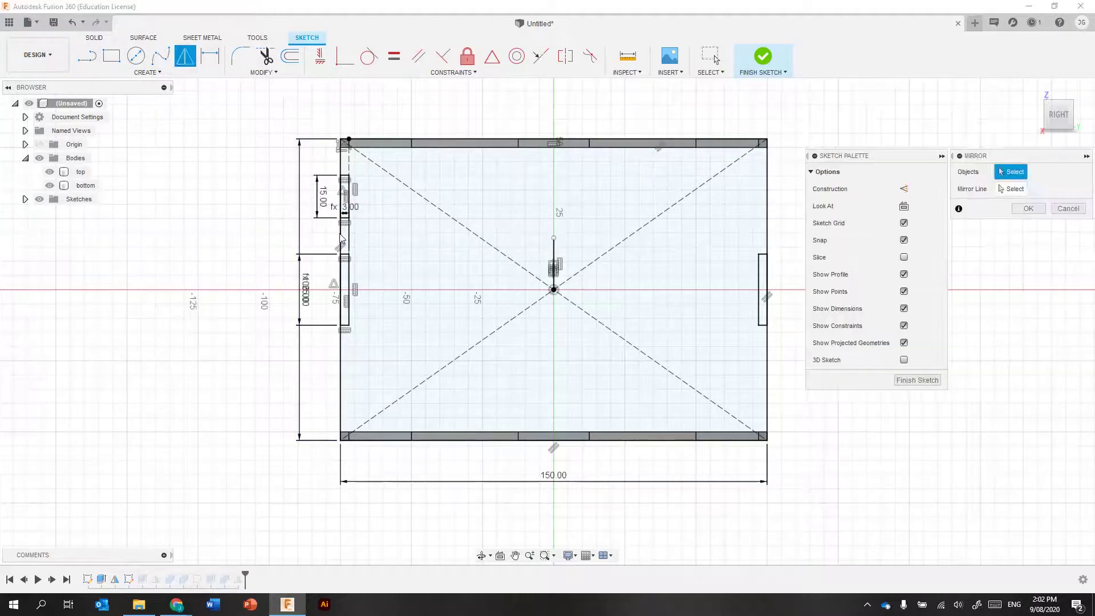
double_click(349, 190)
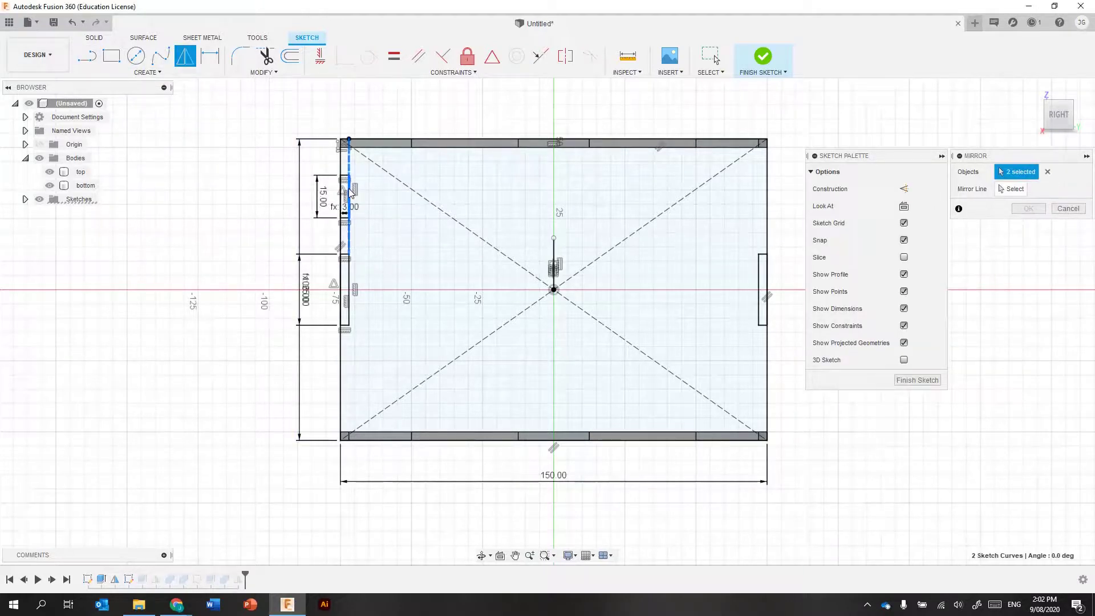
scroll(353, 204, up, 3)
double_click(339, 157)
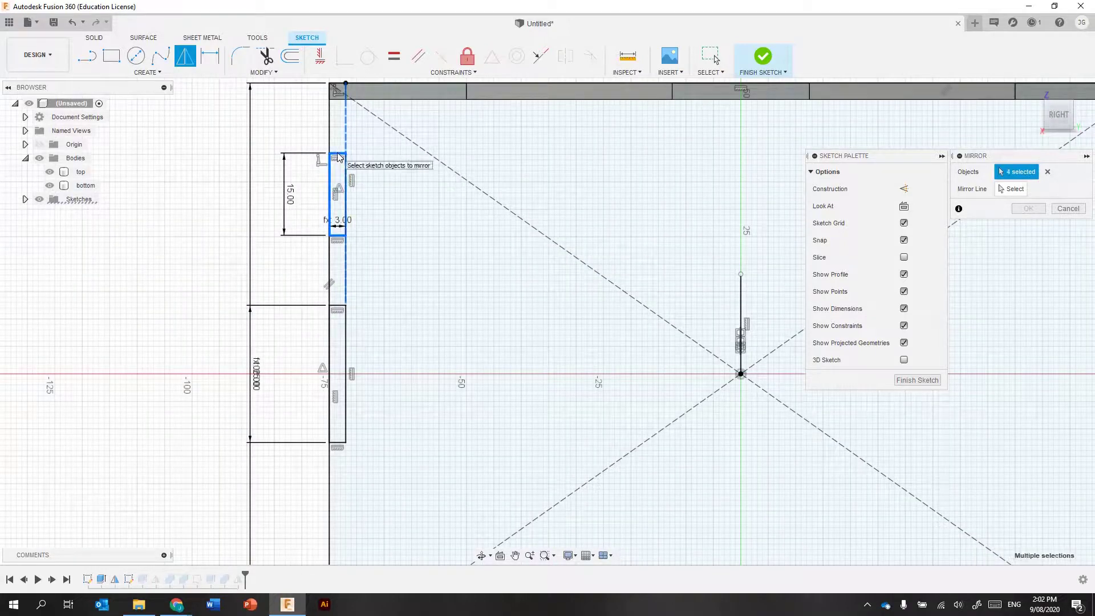
click(1046, 172)
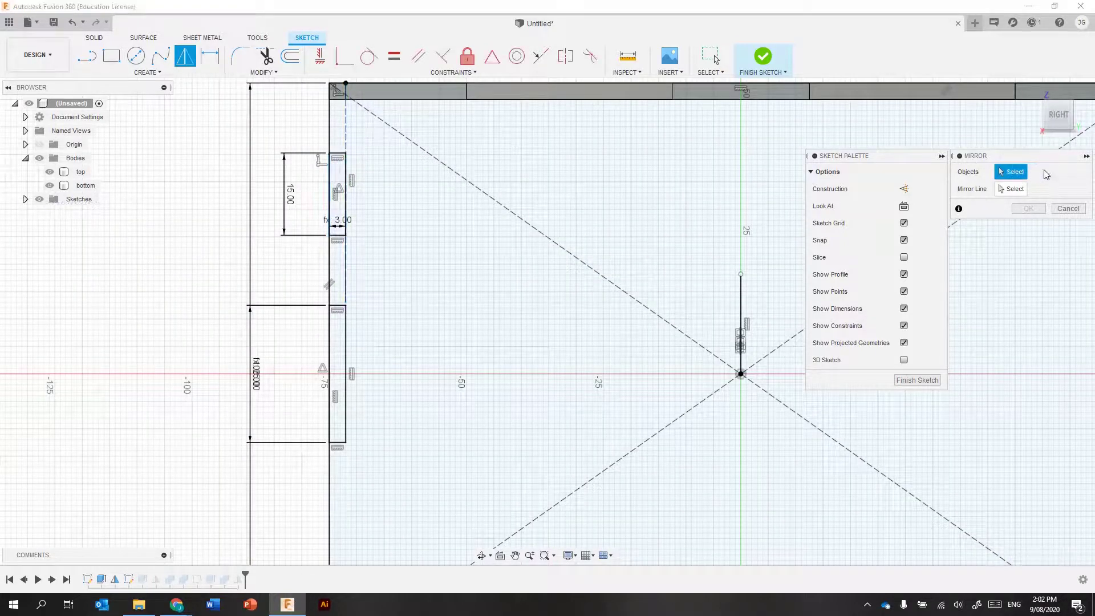
double_click(337, 157)
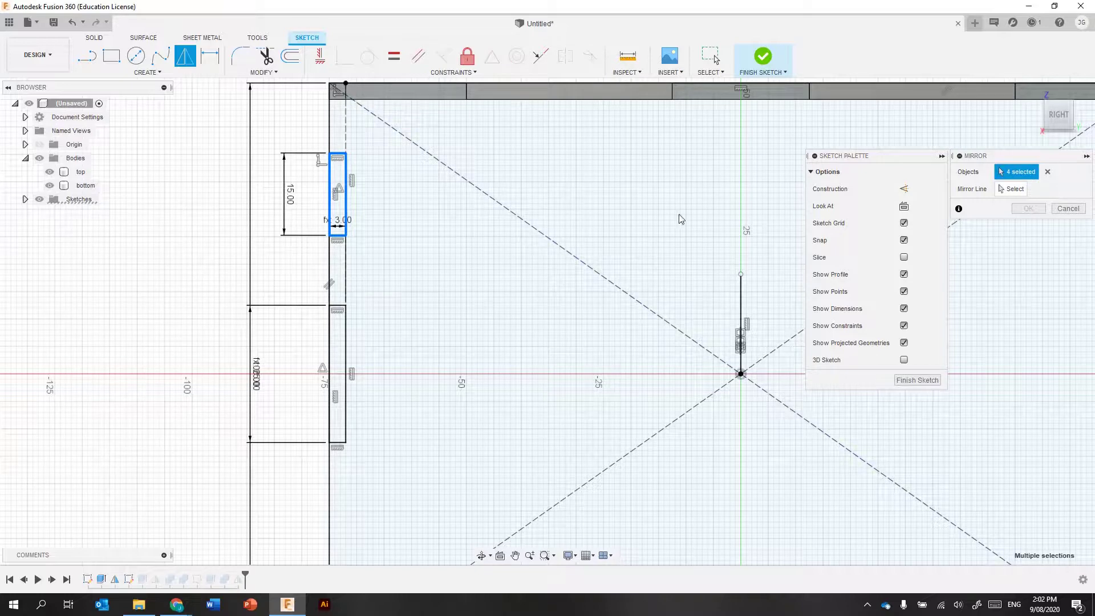
click(997, 189)
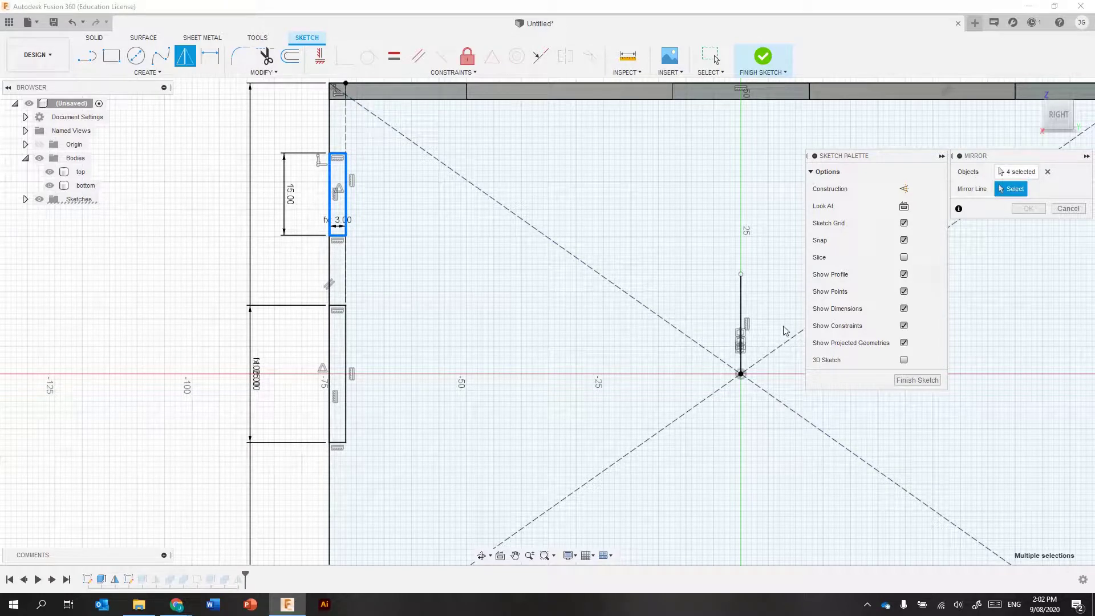
click(742, 308)
scroll(673, 373, down, 3)
middle_drag(673, 374, 500, 371)
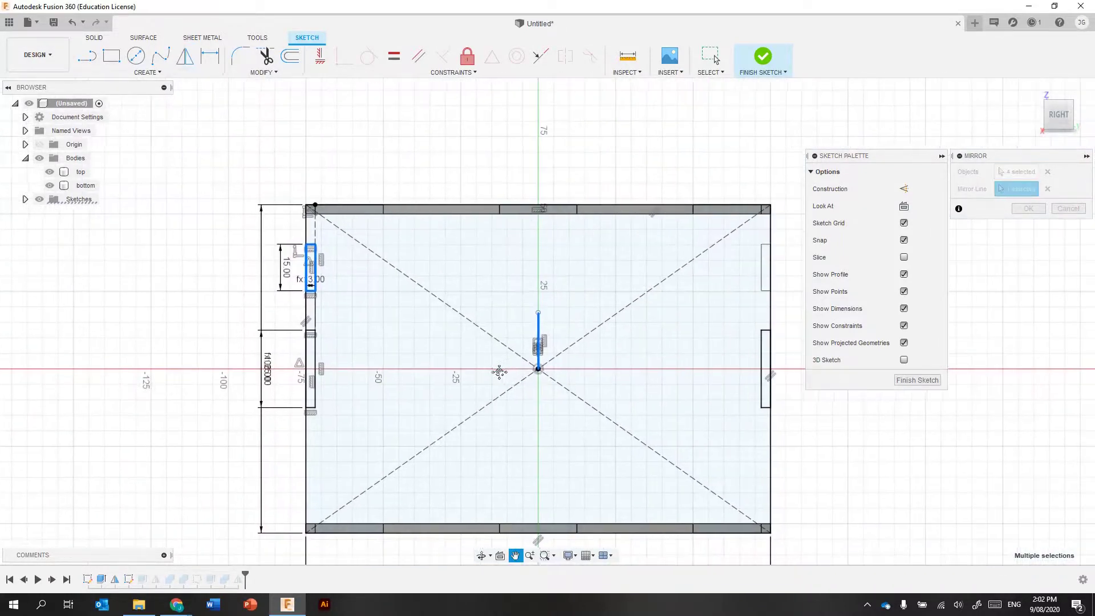
click(1028, 208)
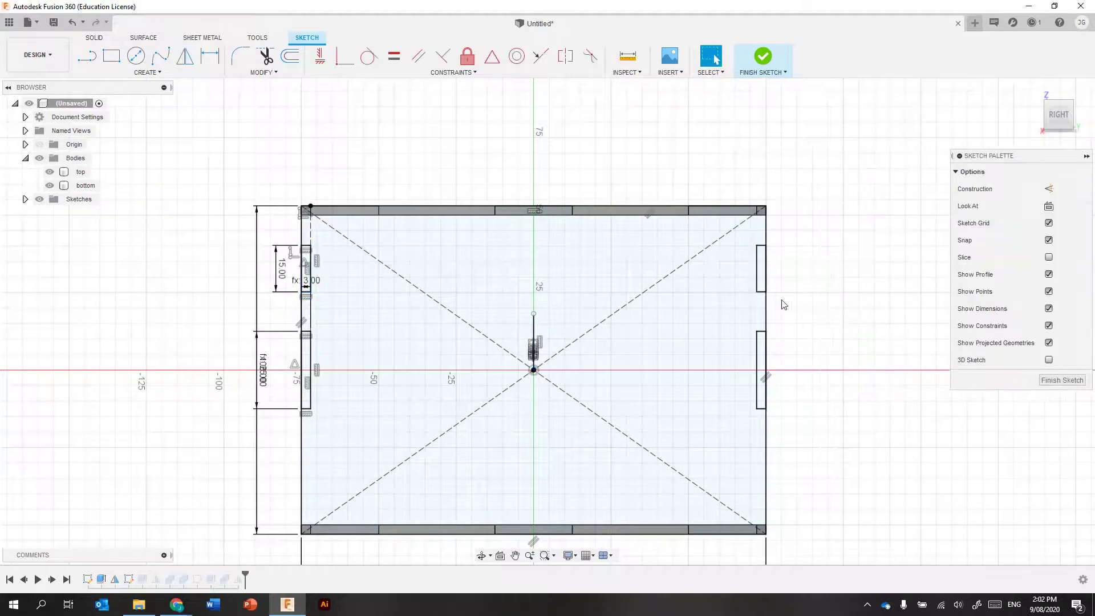
Draw a horizontal mirror line through the panel centre
key(l)
click(498, 370)
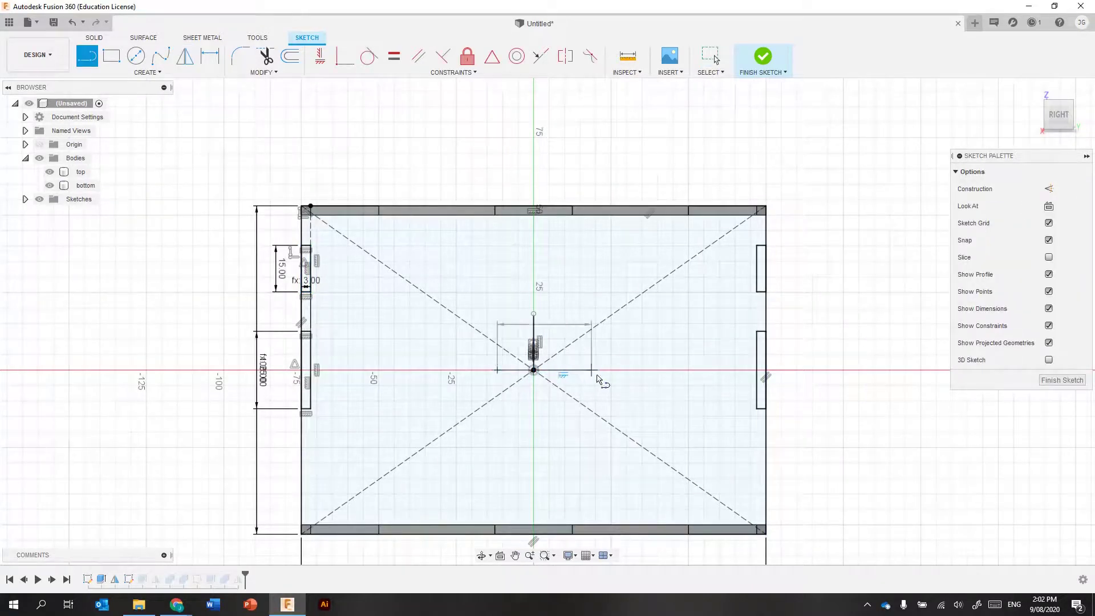
click(595, 370)
key(Escape)
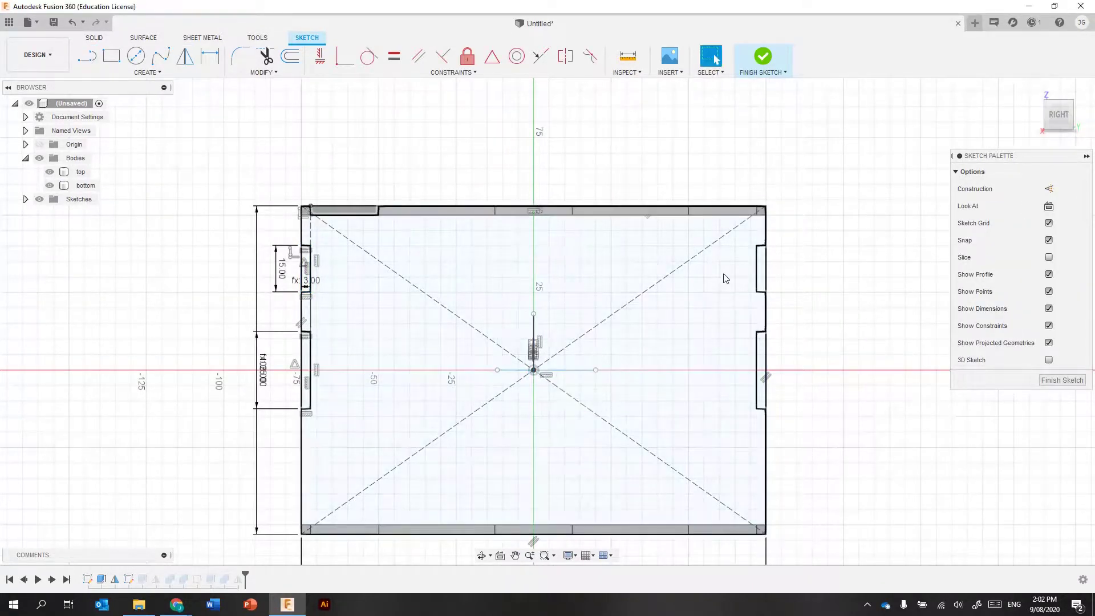
Mirror both upper slots across the horizontal line into the lower half and finish the sketch
click(759, 268)
click(185, 56)
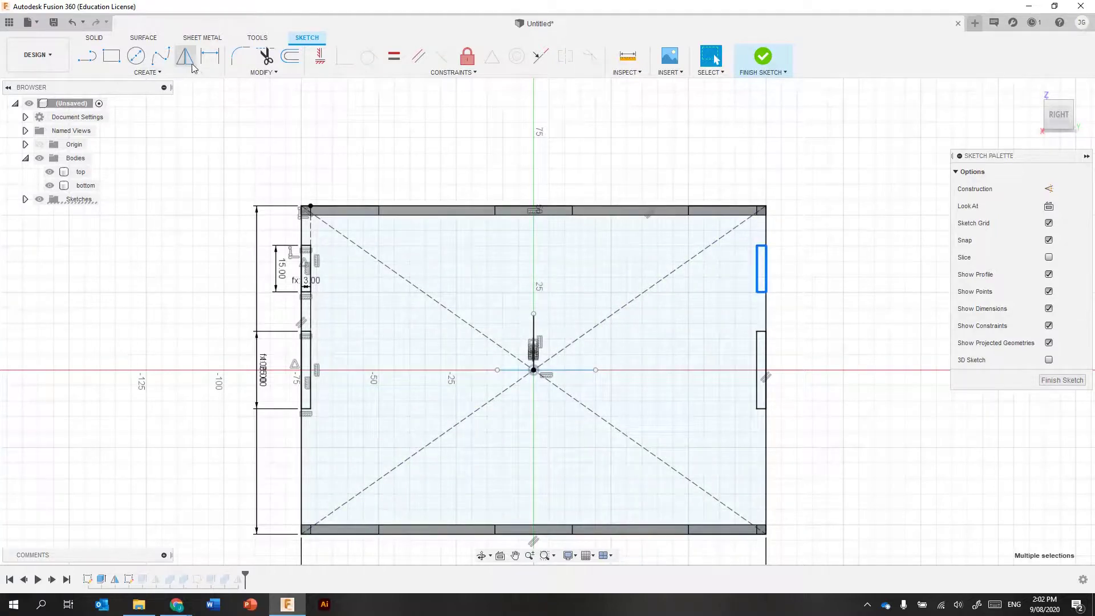
scroll(302, 246, up, 3)
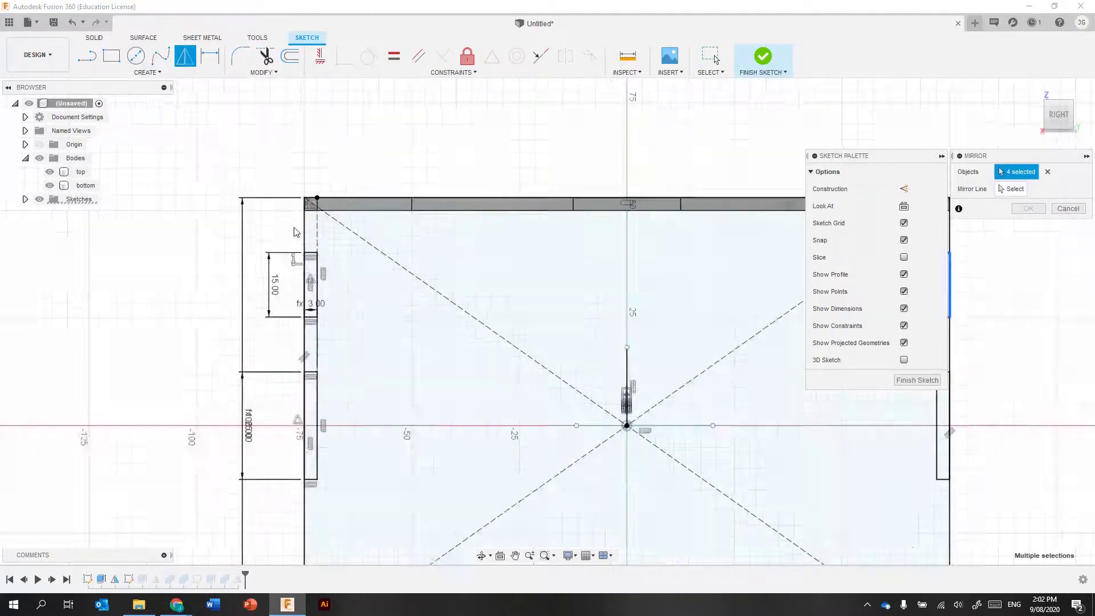
click(317, 267)
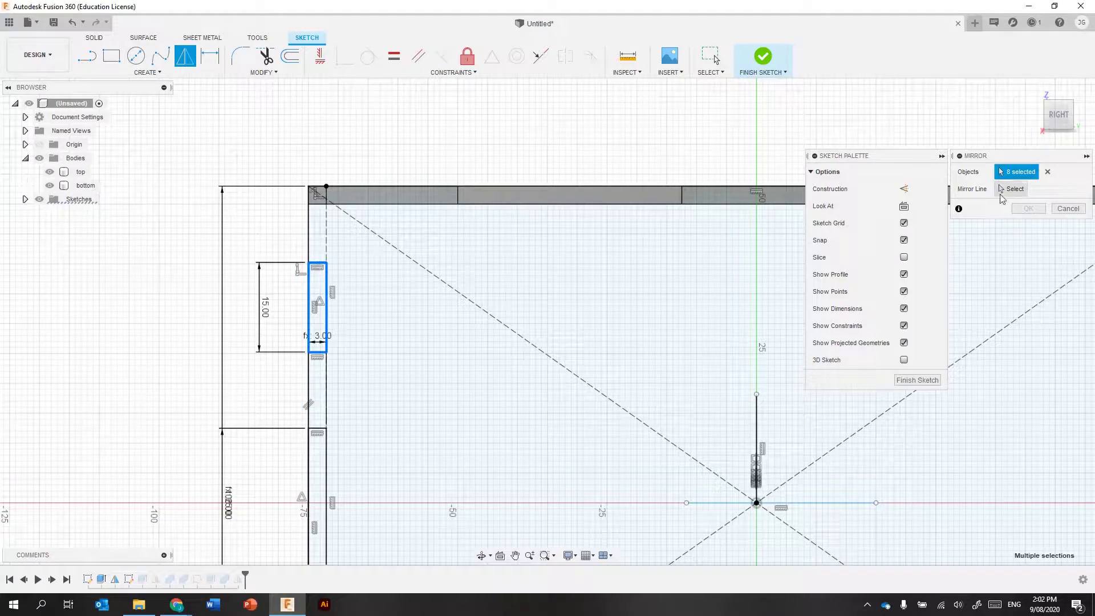
click(1012, 189)
click(842, 503)
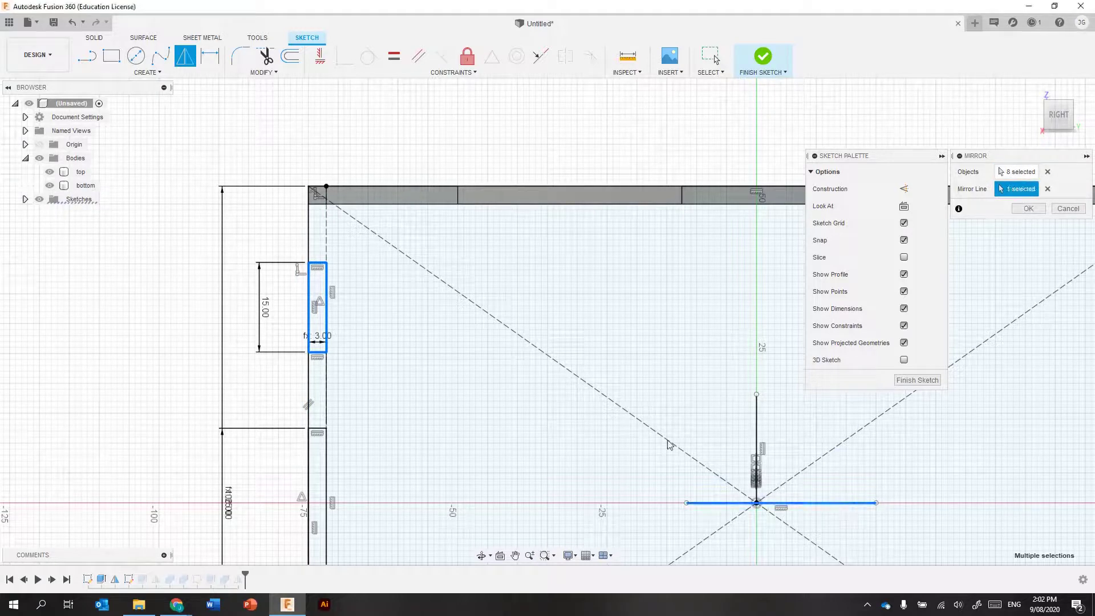
scroll(664, 441, down, 2)
click(1028, 208)
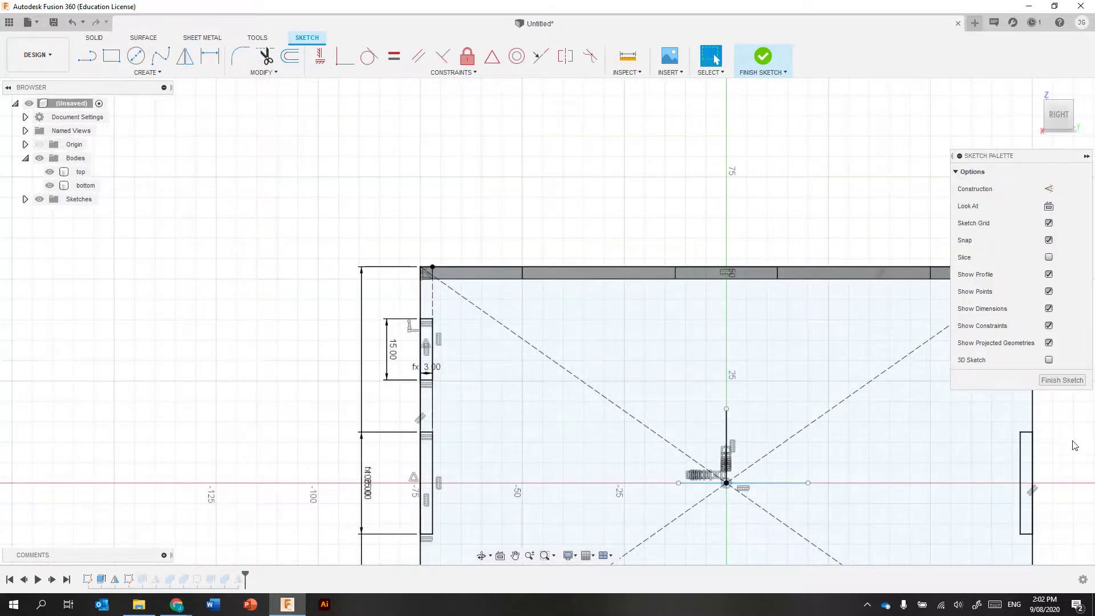
scroll(1071, 445, down, 3)
mouse_move(642, 387)
middle_down()
mouse_move(534, 280)
mouse_move(385, 226)
middle_up()
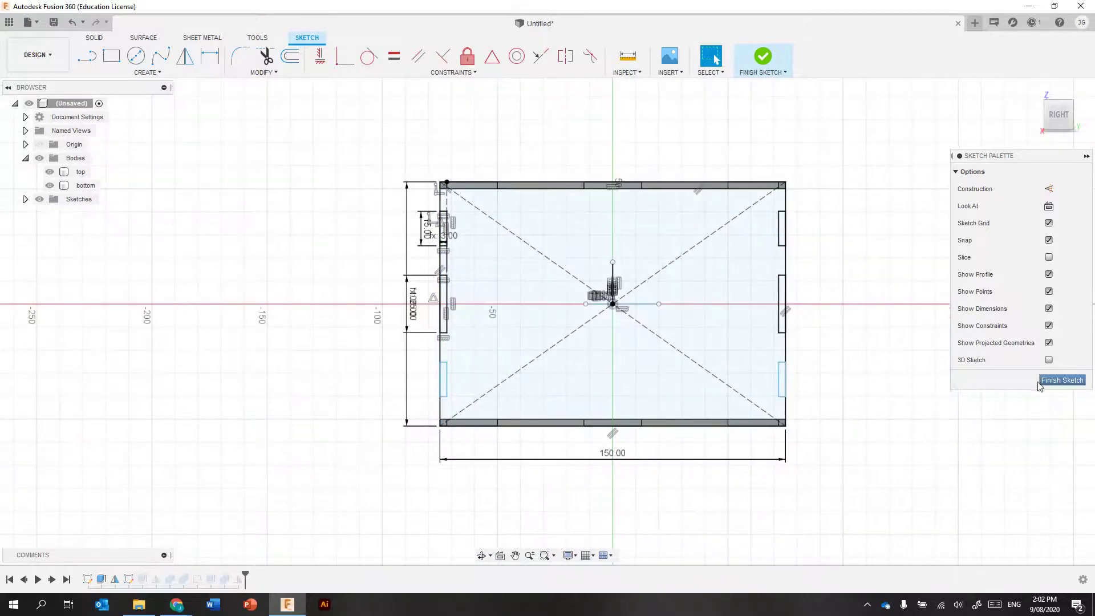
click(1061, 380)
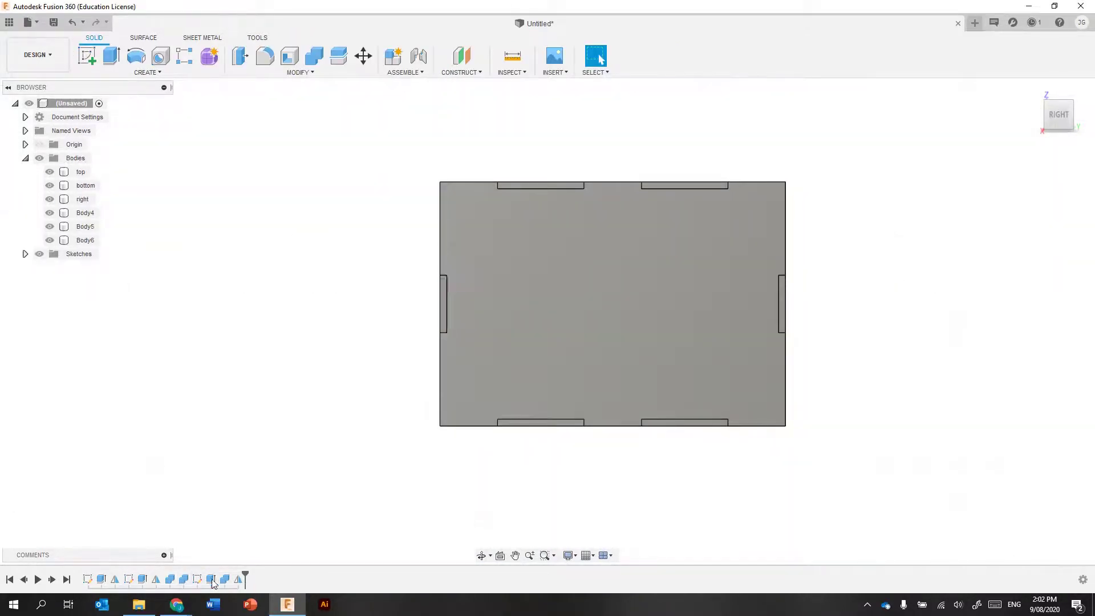
Remove the four new slot profiles from Extrude2's side-panel extrusion
double_click(211, 579)
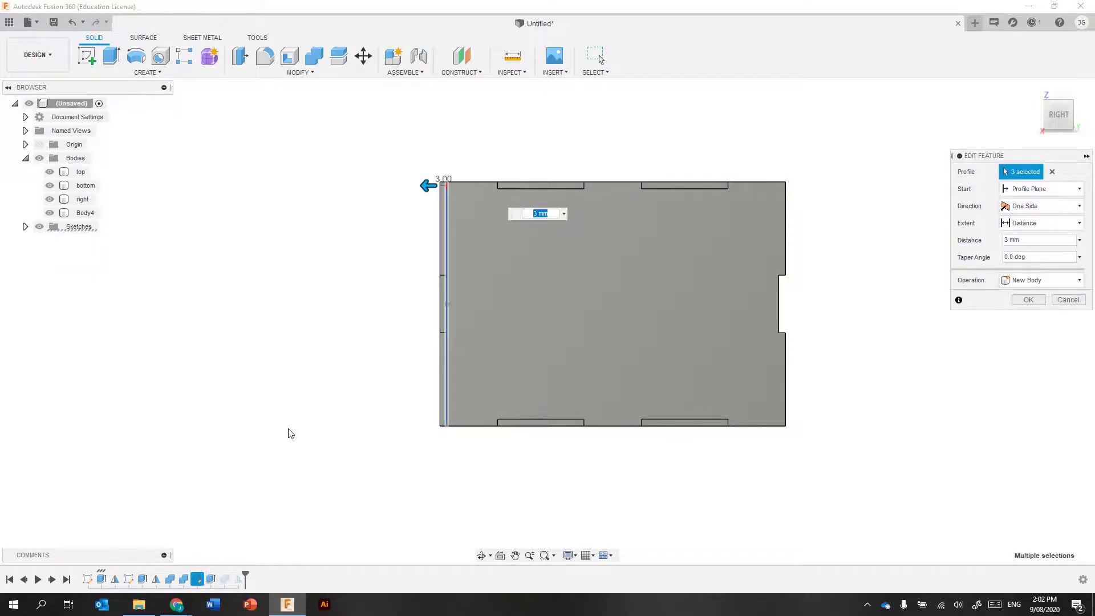
click(1068, 300)
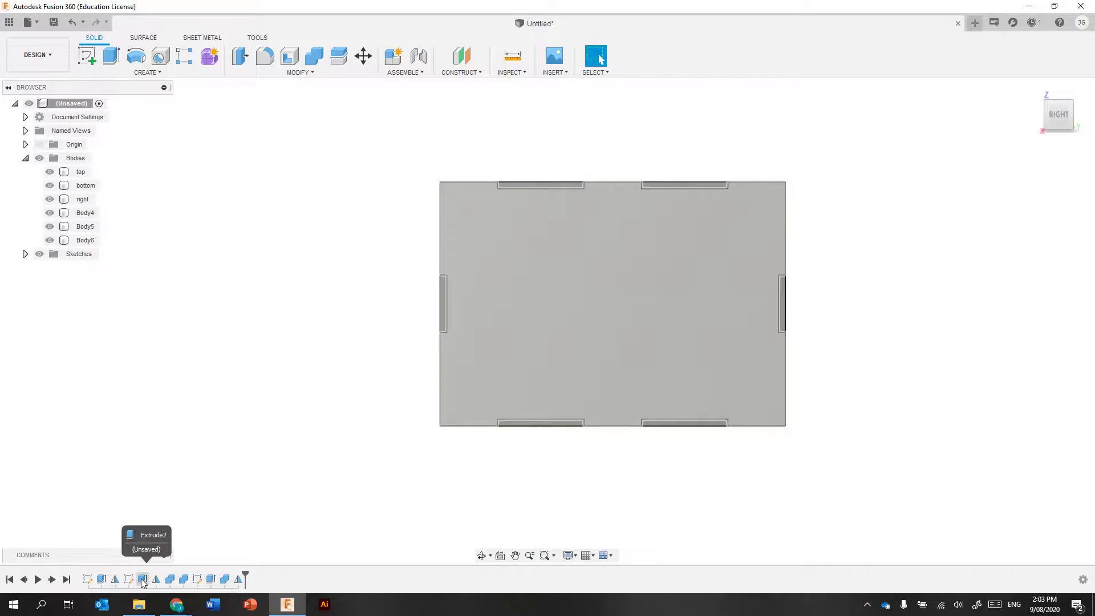
double_click(142, 579)
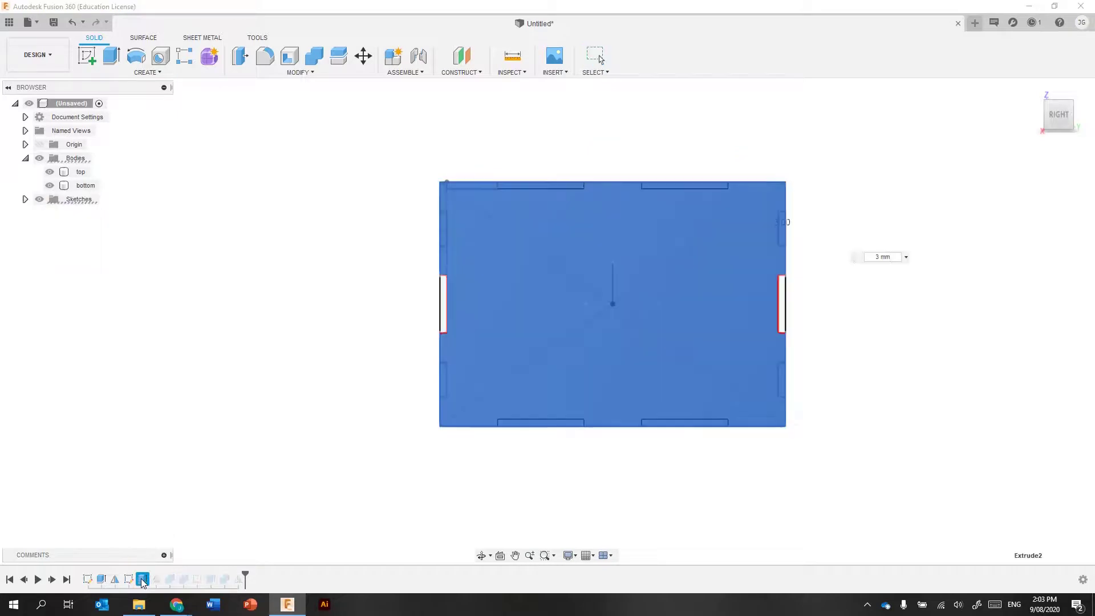
click(446, 310)
click(443, 377)
click(780, 379)
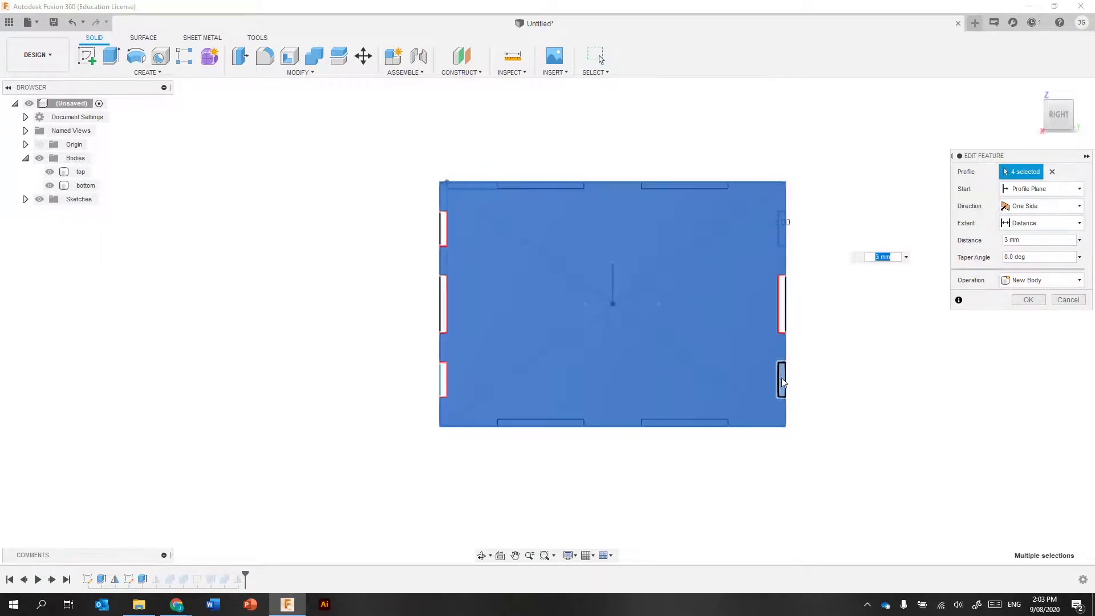
click(782, 225)
click(1028, 299)
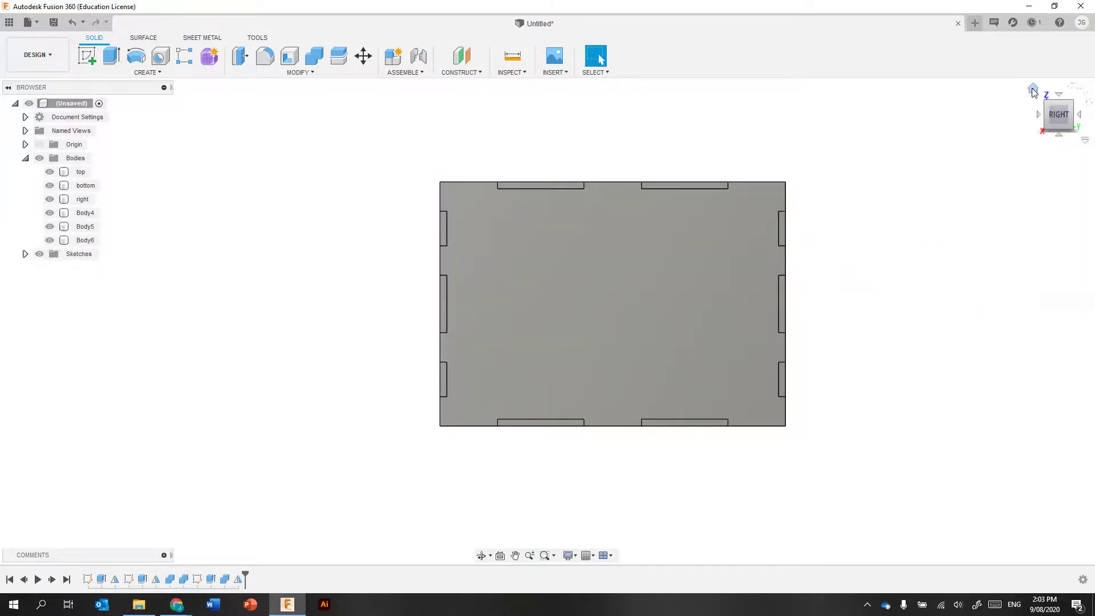
click(1032, 91)
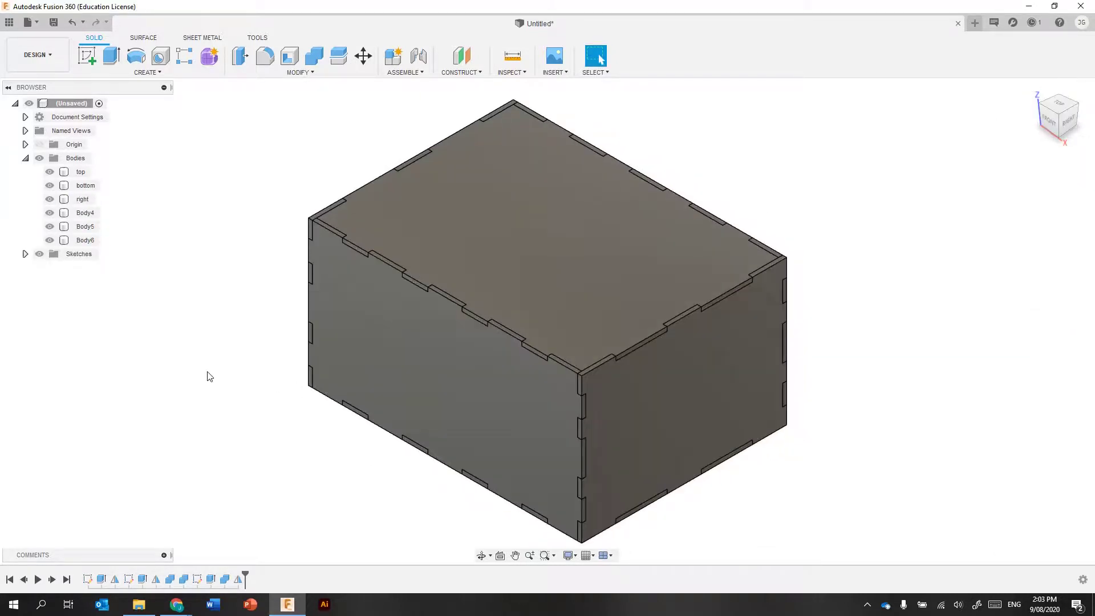
shift+middle_drag(218, 422, 248, 395)
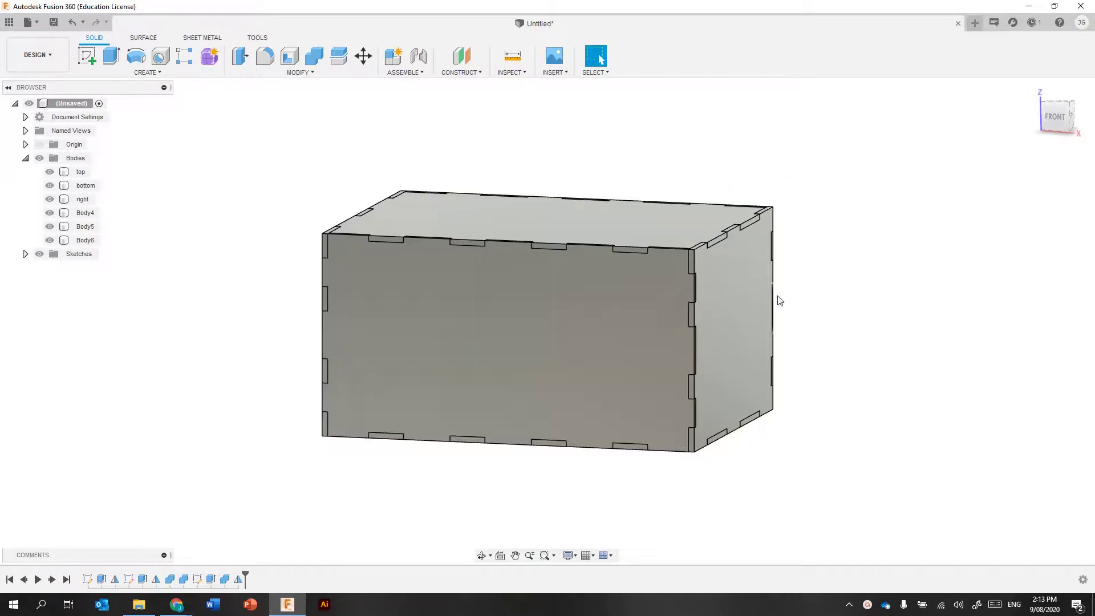
Open the base plate sketch and change its 200 mm width dimension to 250
double_click(87, 579)
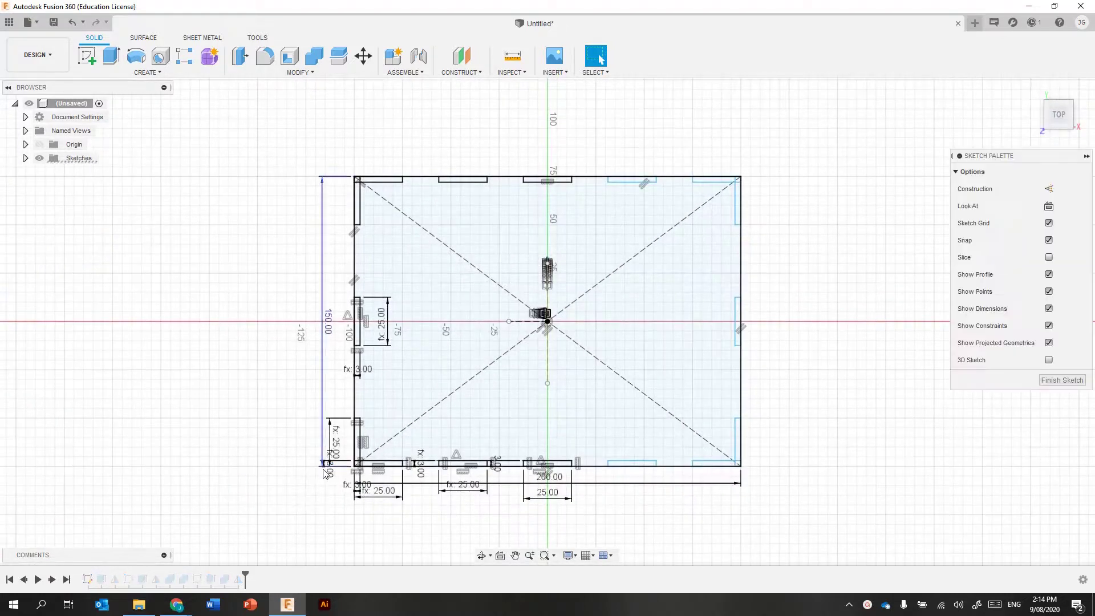
middle_drag(501, 534, 500, 499)
double_click(545, 446)
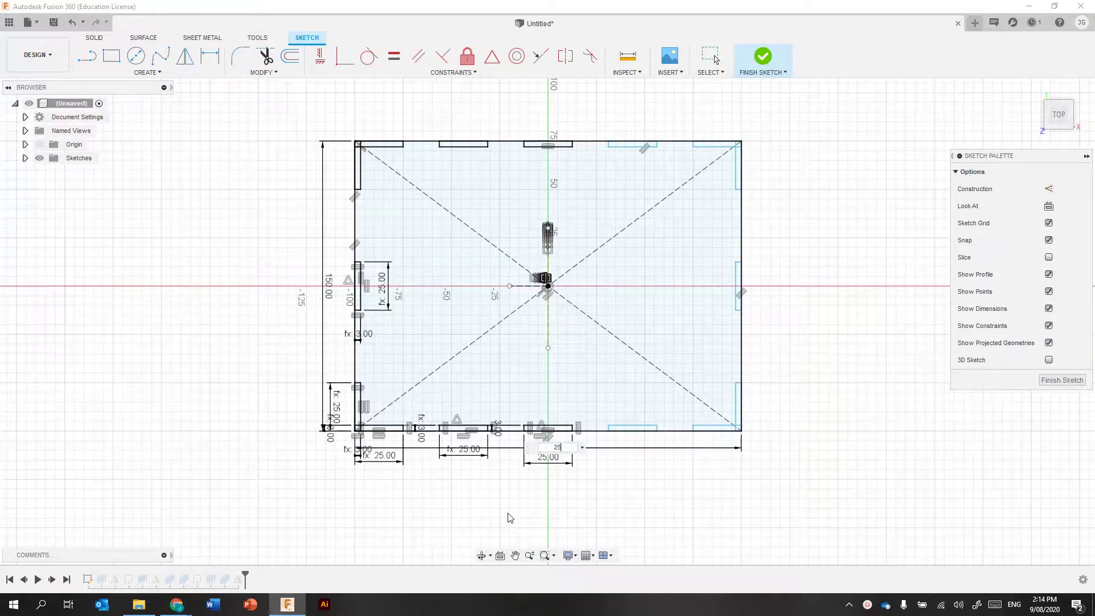
key(Return)
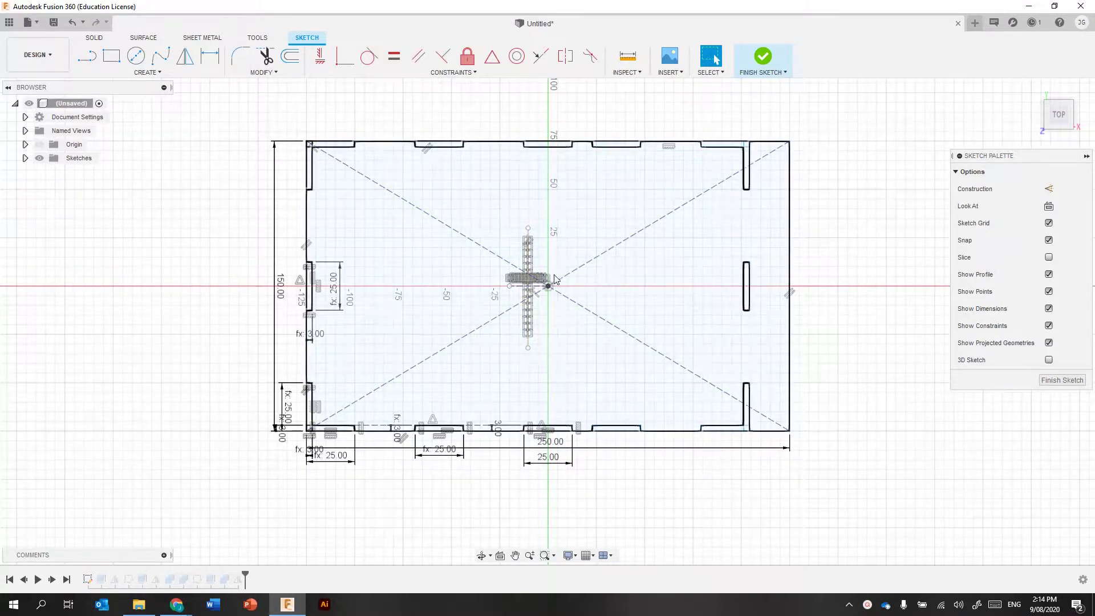
Fix the vertical centre construction line in place
scroll(530, 285, up, 8)
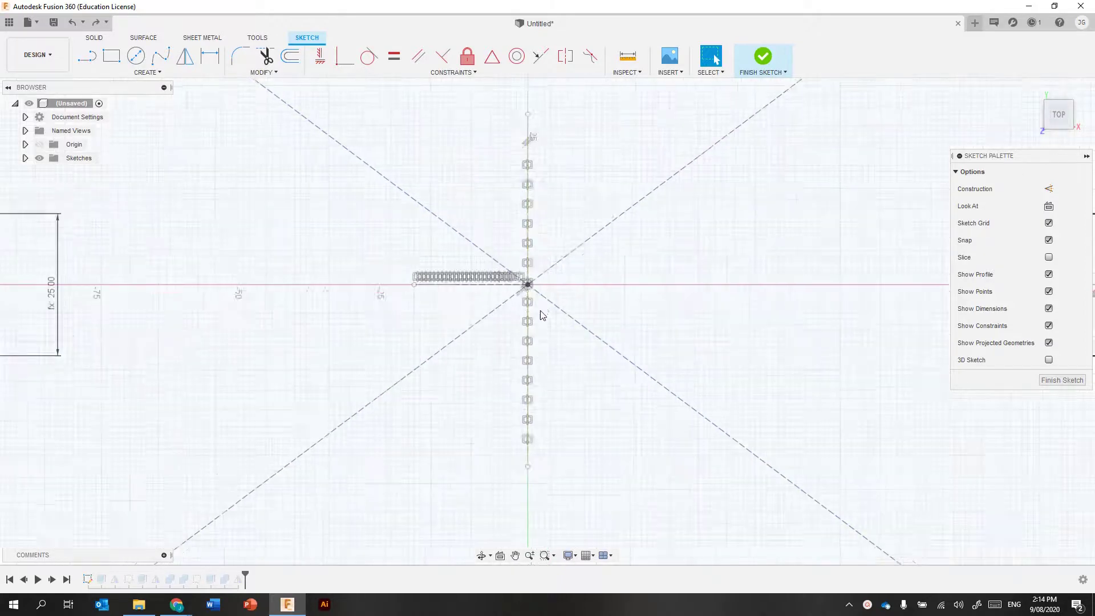
click(523, 288)
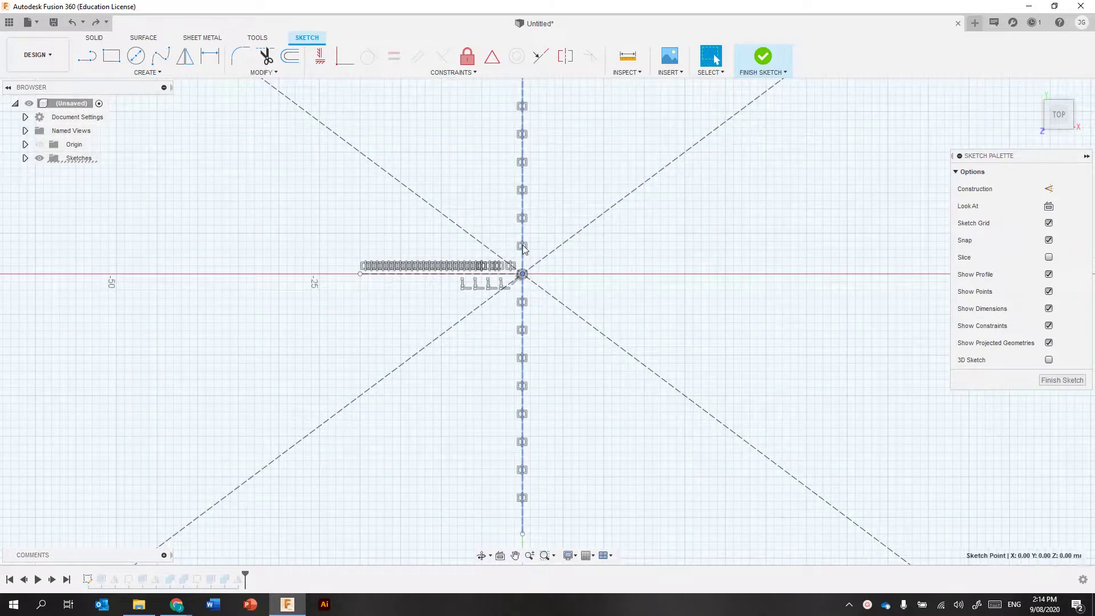
click(466, 56)
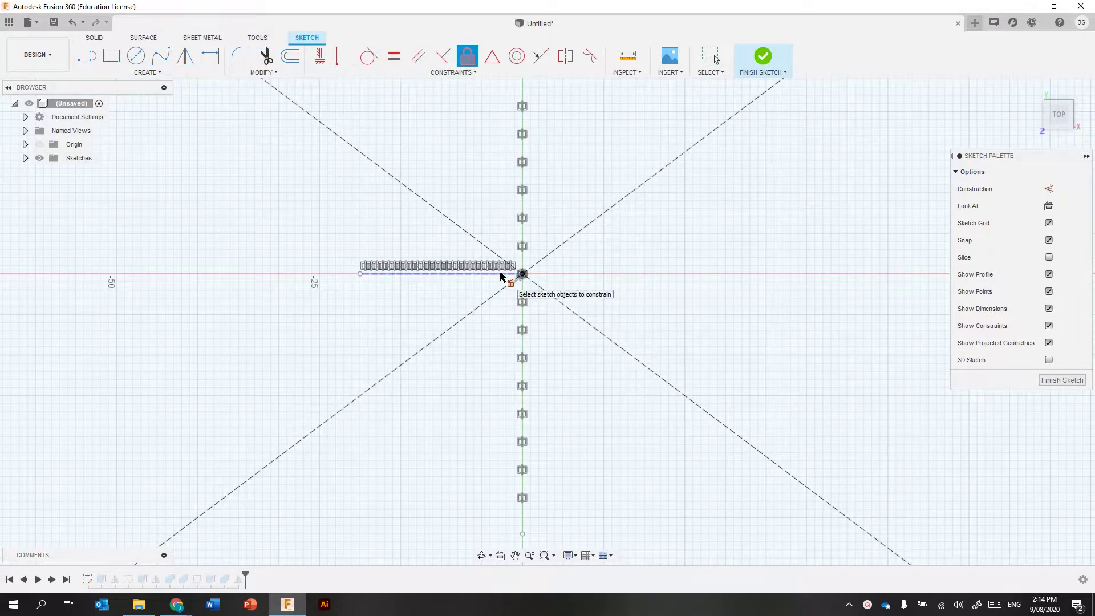
scroll(516, 299, down, 3)
scroll(642, 239, down, 2)
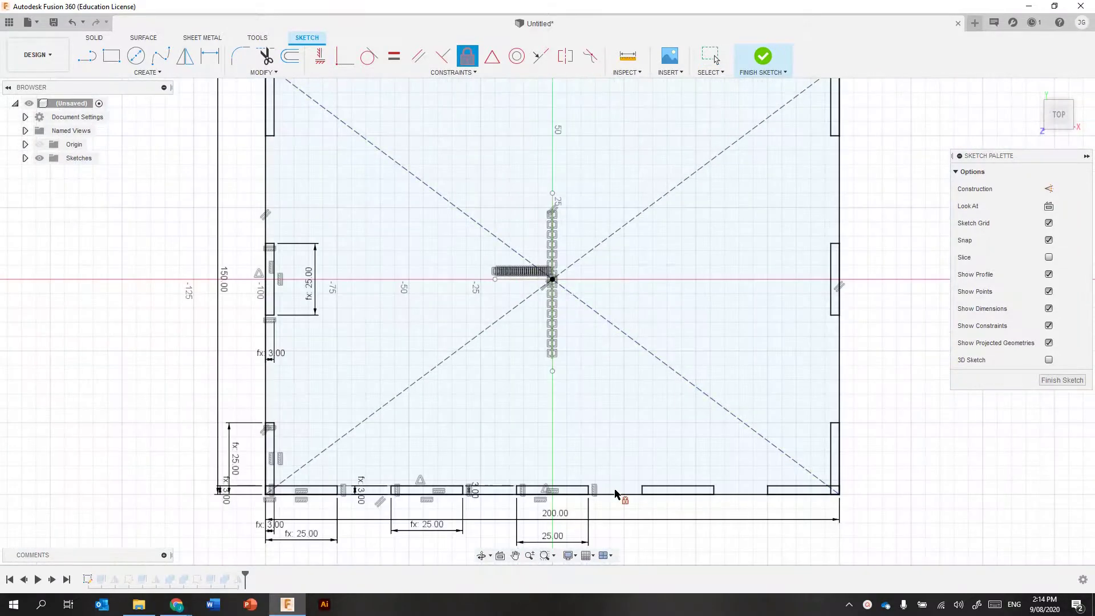
key(Escape)
Set the bottom 200 mm width dimension to 250 and finish the sketch
scroll(872, 485, down, 2)
middle_drag(616, 512, 616, 469)
double_click(623, 465)
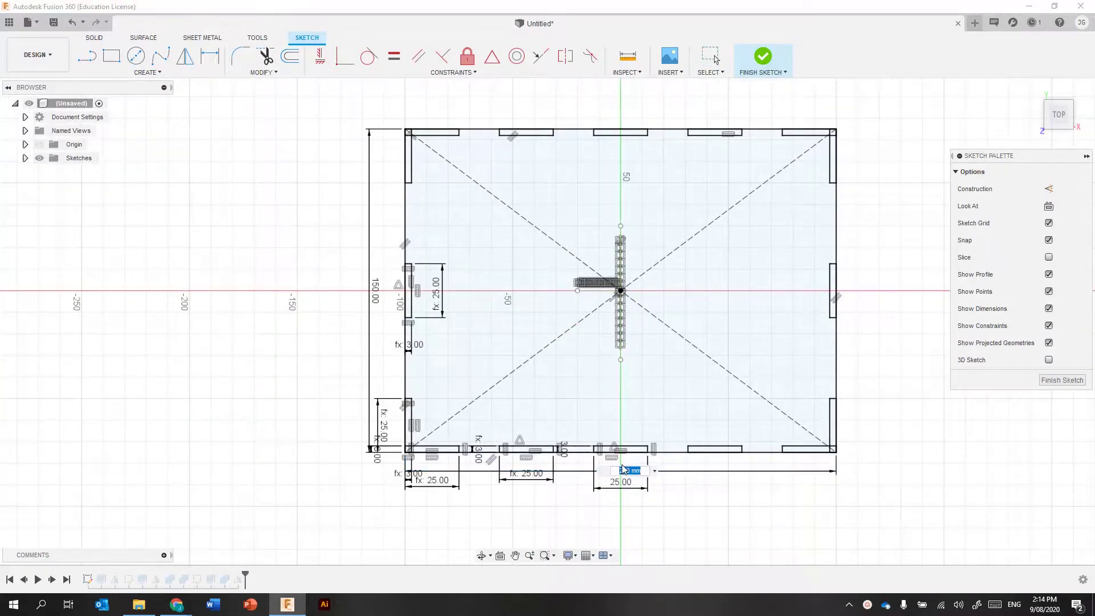
text(250)
key(Return)
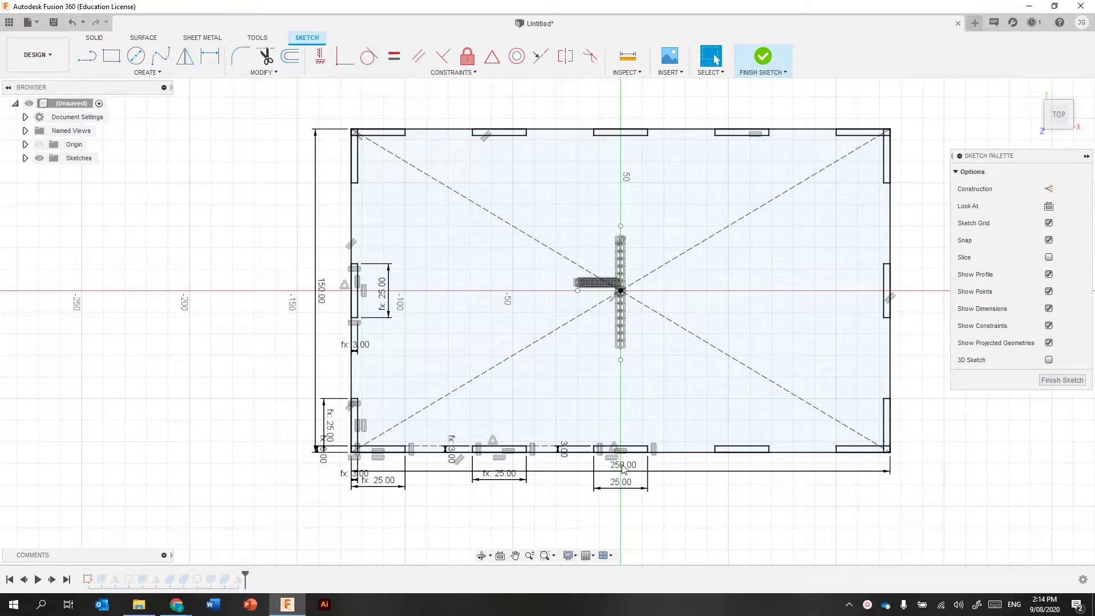
click(753, 67)
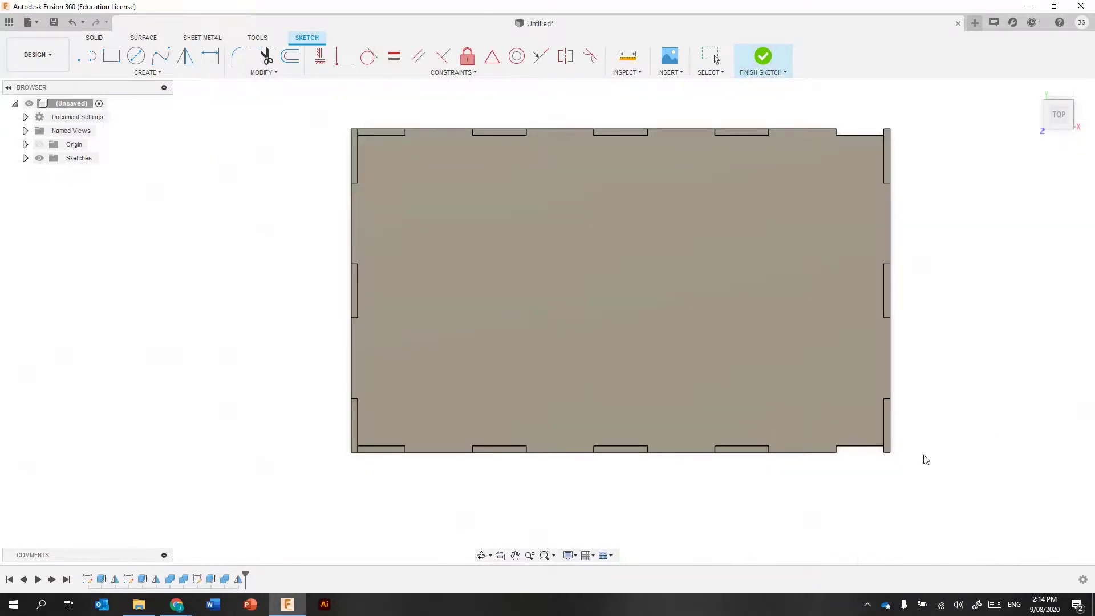
click(1039, 96)
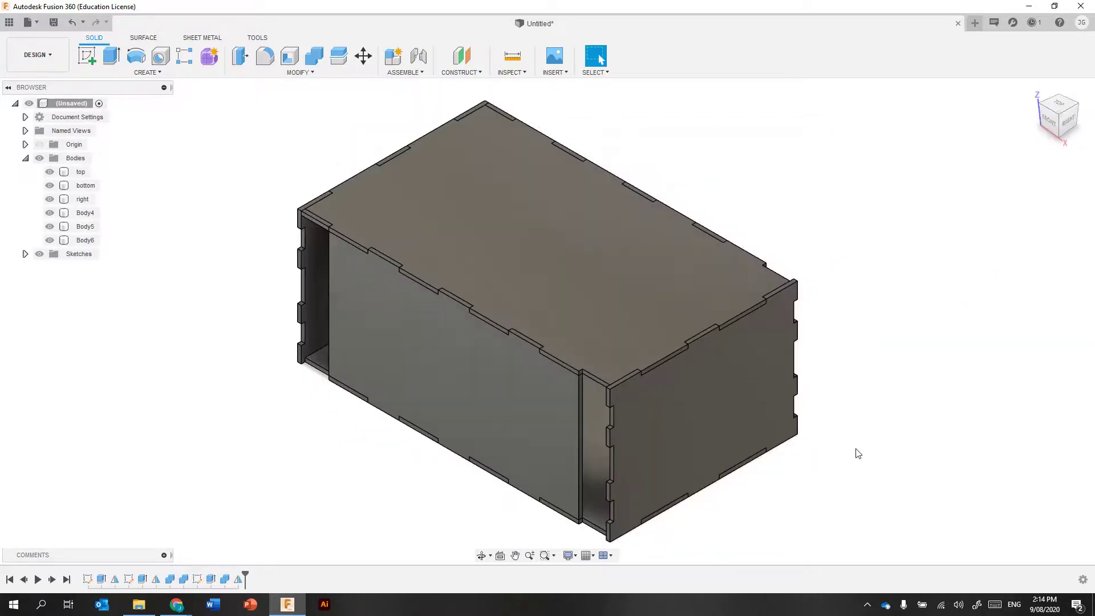
shift+middle_drag(307, 537, 337, 516)
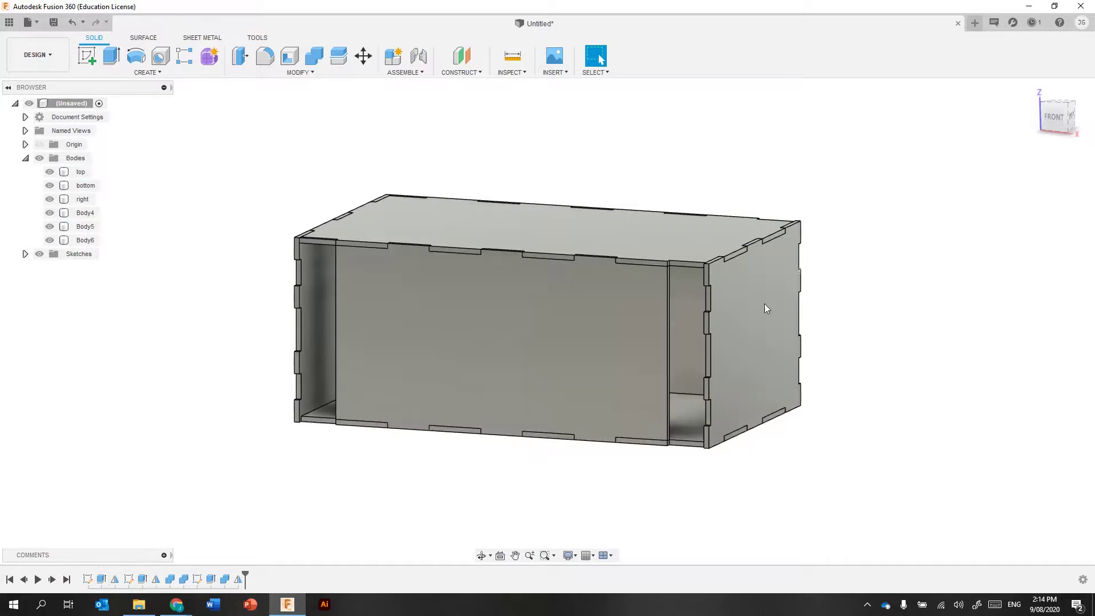
Change Sketch3's front panel width dimension from 200 mm to 250 mm and finish the sketch
double_click(197, 579)
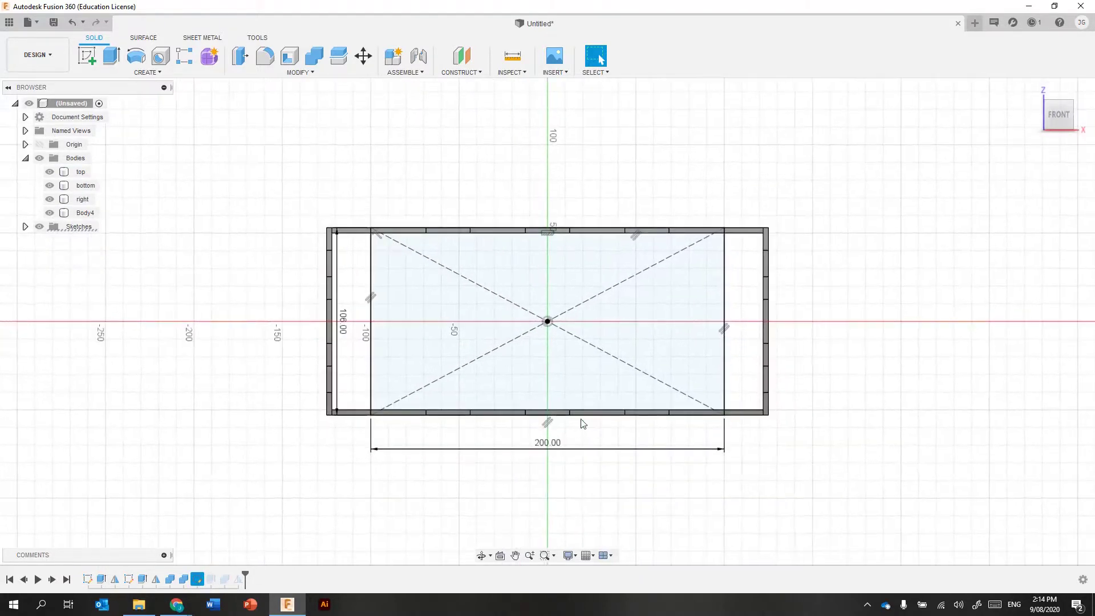
double_click(543, 448)
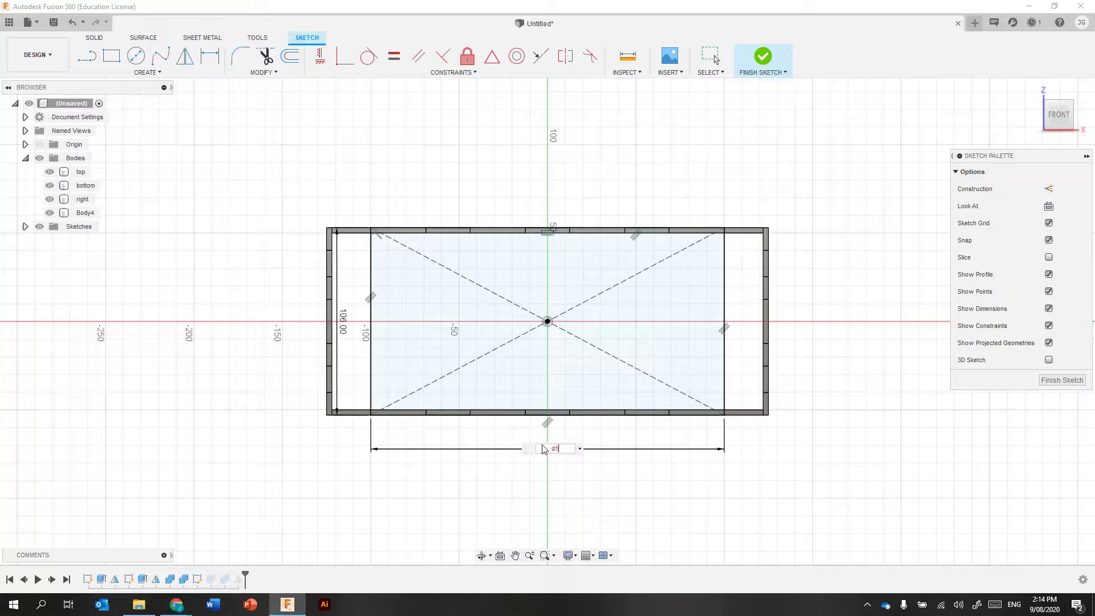
key(Return)
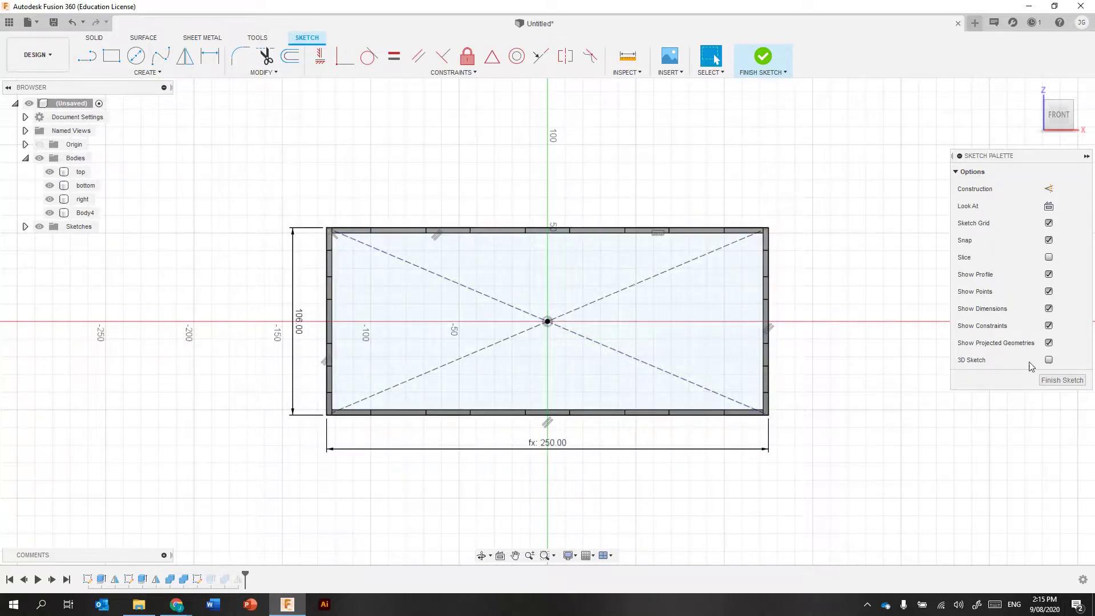
click(1061, 379)
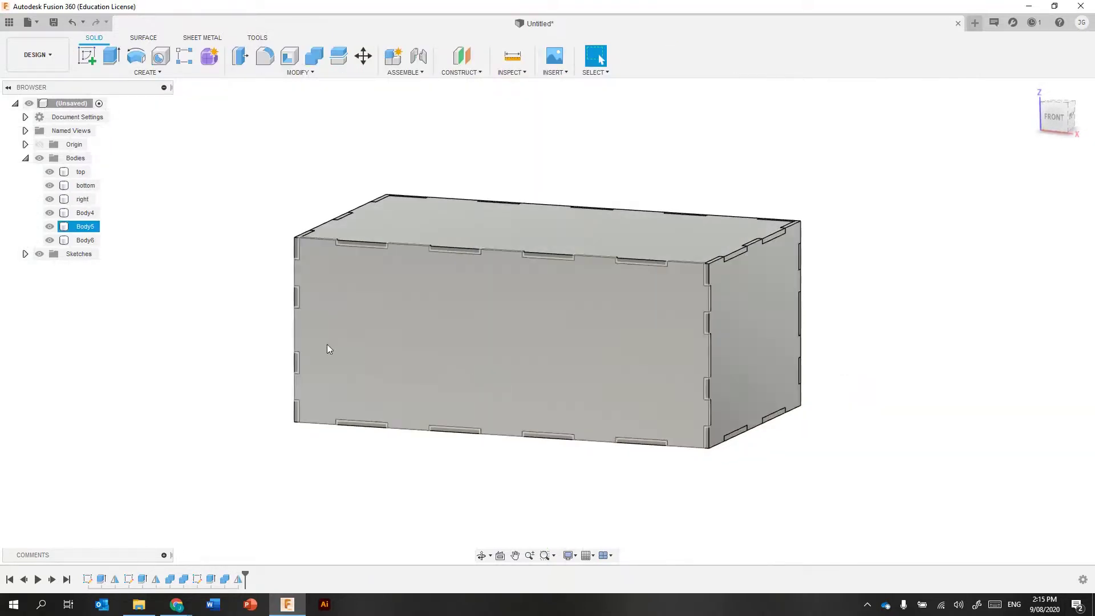
click(49, 240)
click(49, 213)
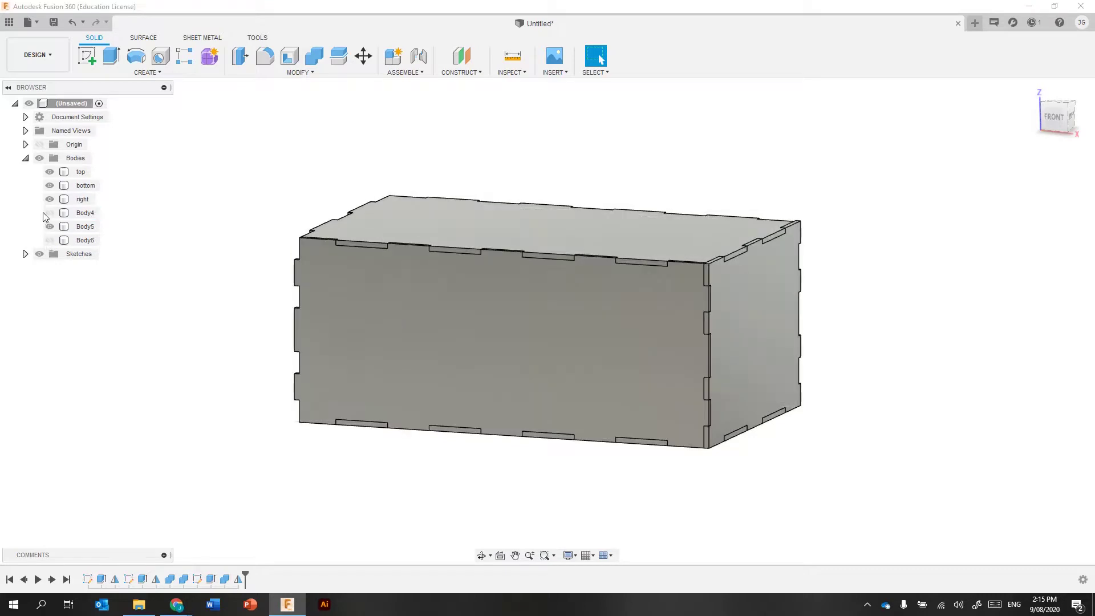
click(49, 199)
click(50, 185)
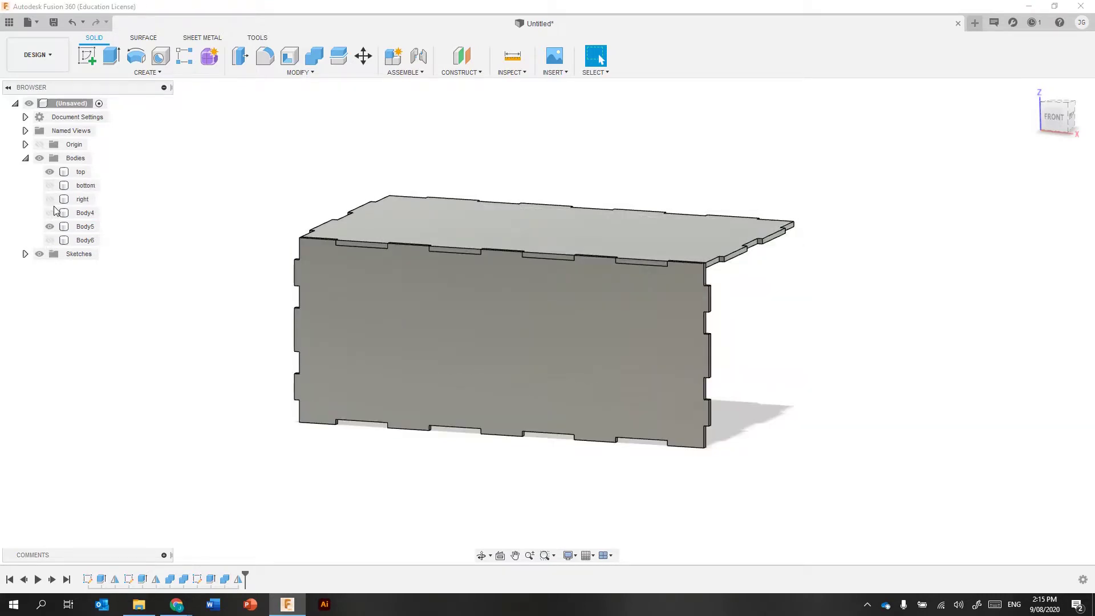
click(50, 240)
click(50, 227)
click(49, 226)
click(50, 212)
click(50, 186)
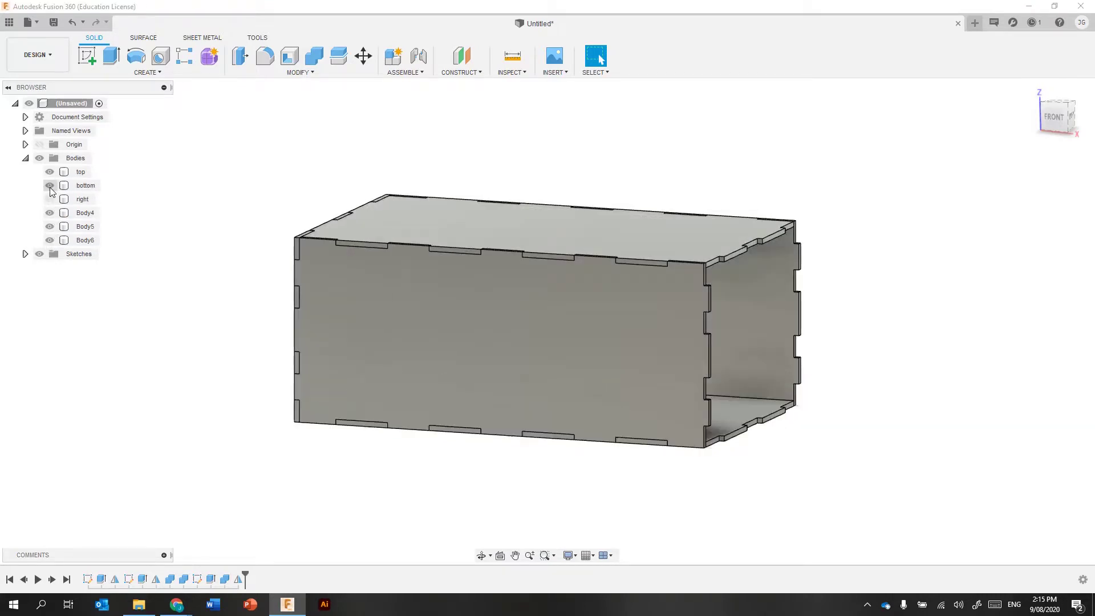
click(50, 199)
shift+middle_drag(549, 433, 434, 479)
key(Escape)
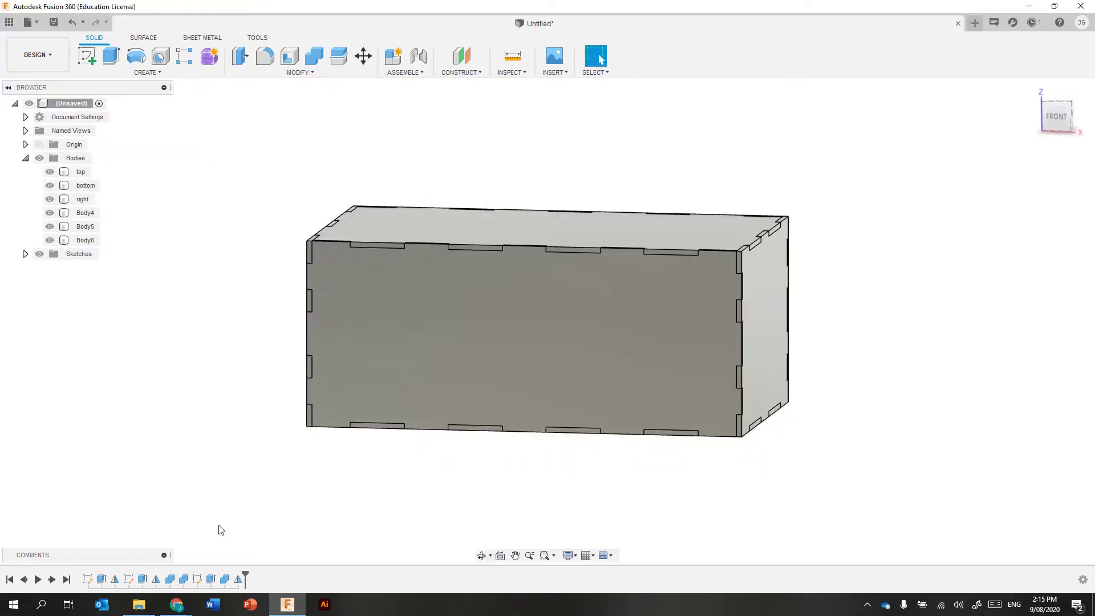
Change the base sketch's tab width dimension from 25.00 mm to 20 mm
double_click(97, 580)
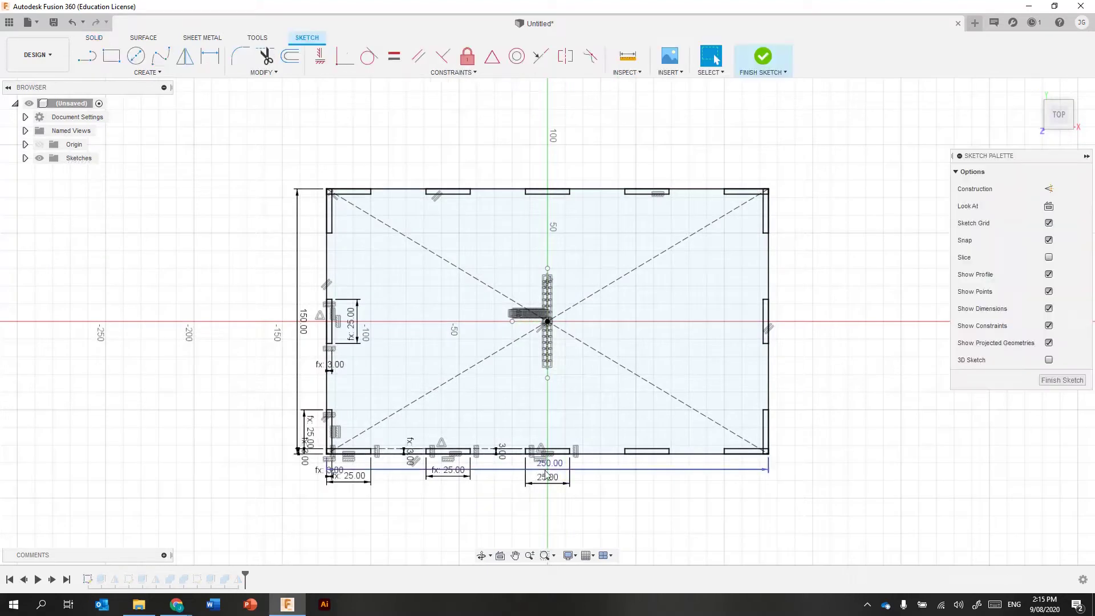
scroll(547, 481, up, 4)
double_click(553, 488)
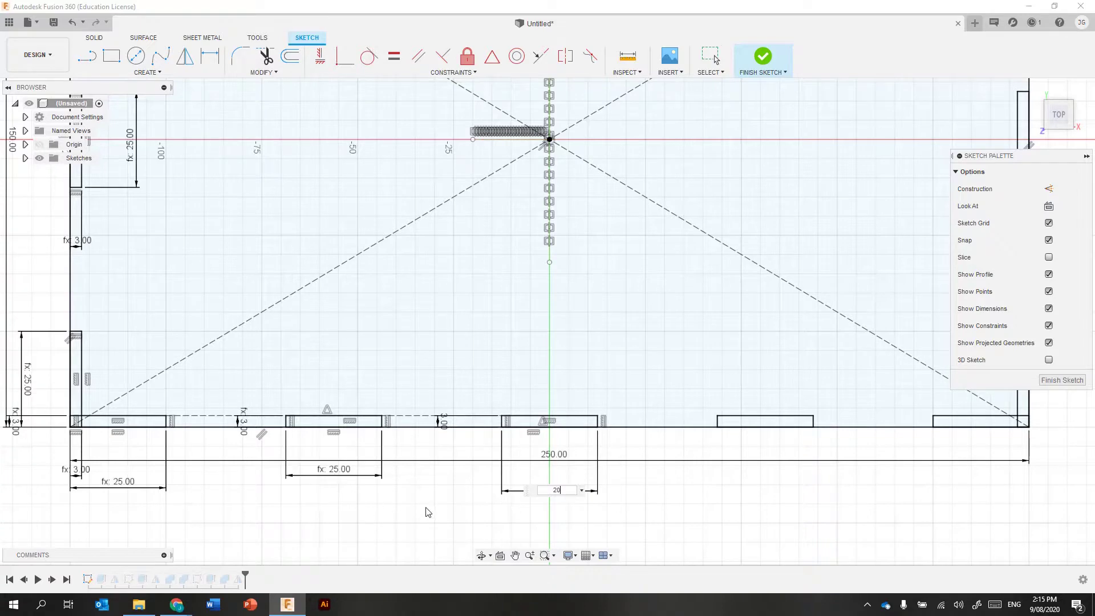
key(Return)
scroll(428, 512, down, 3)
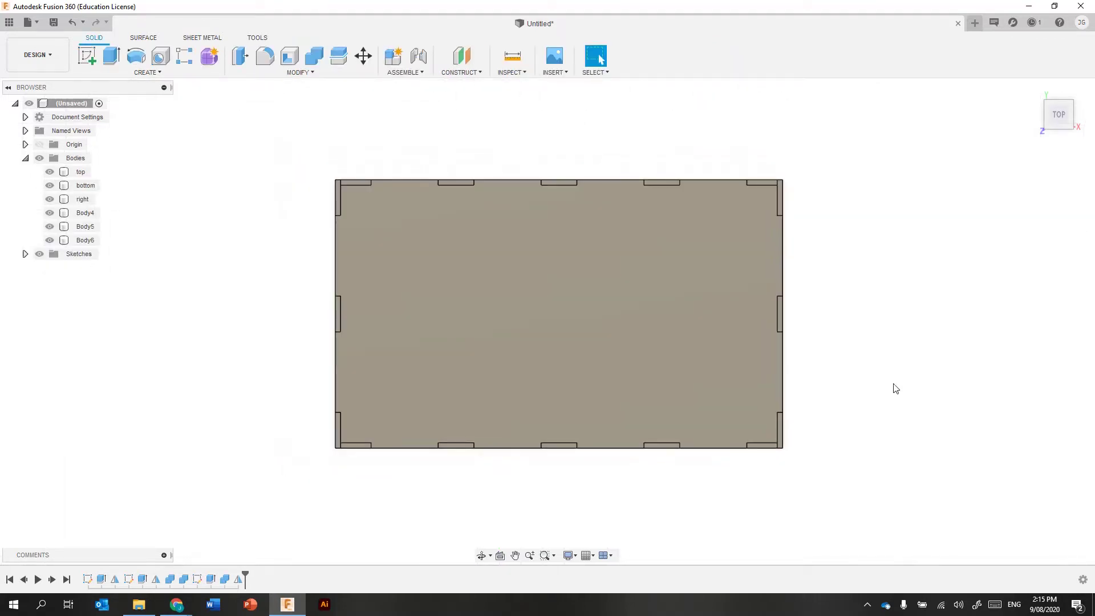
shift+middle_drag(895, 383, 513, 340)
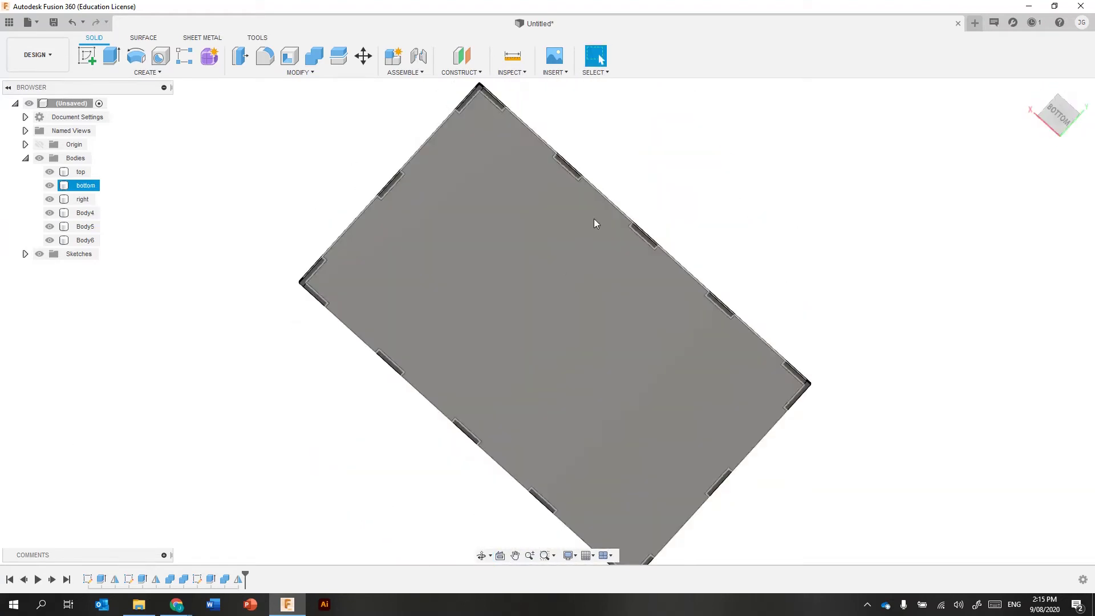